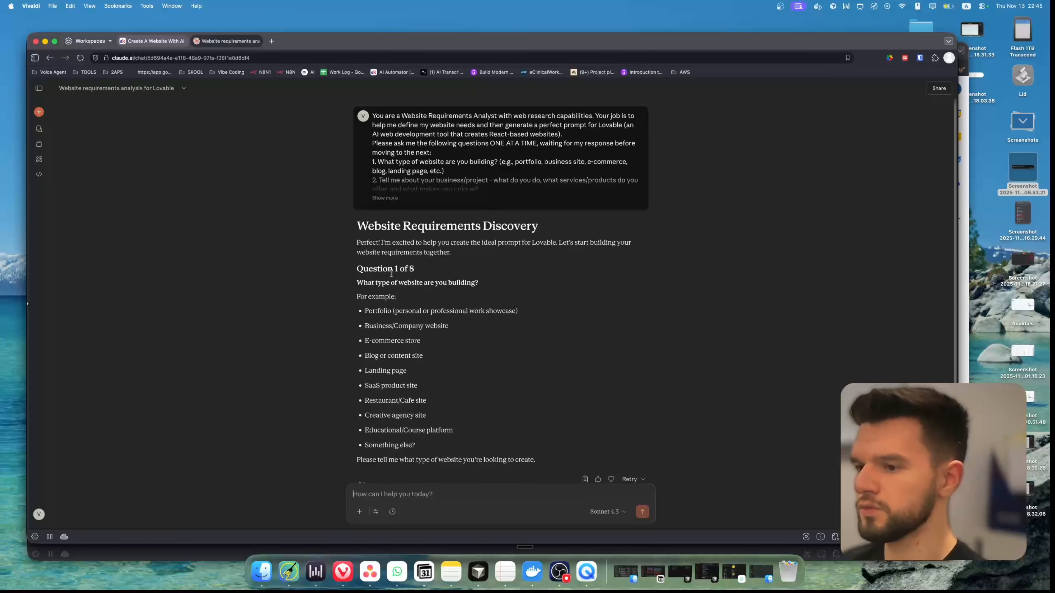
Answer Claude's first question about the type of website with "Company website"
left_click_drag(367, 280, 474, 283)
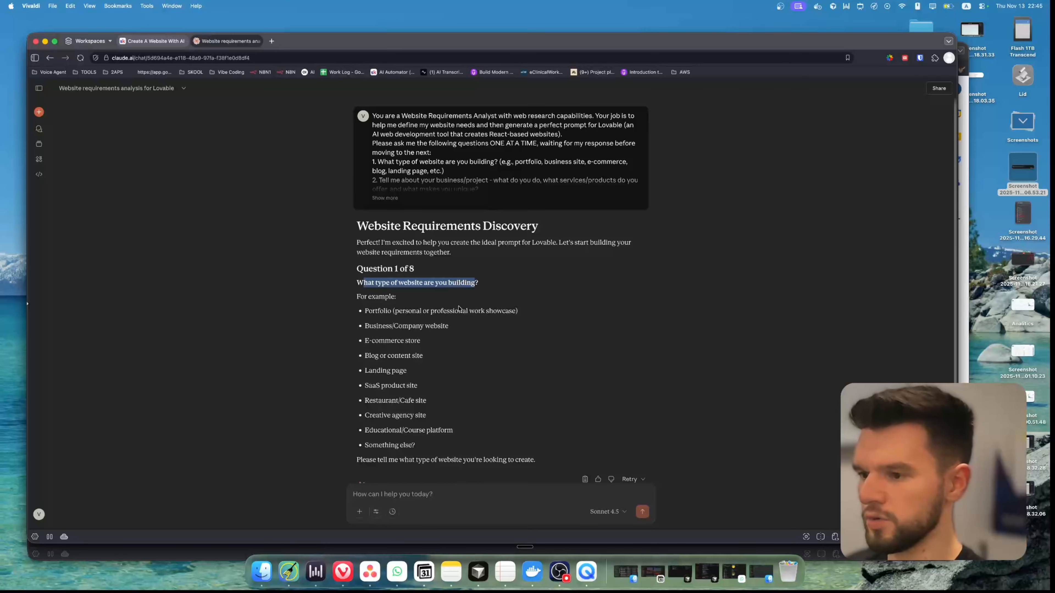
scroll(448, 315, "down", 1)
left_click(384, 493)
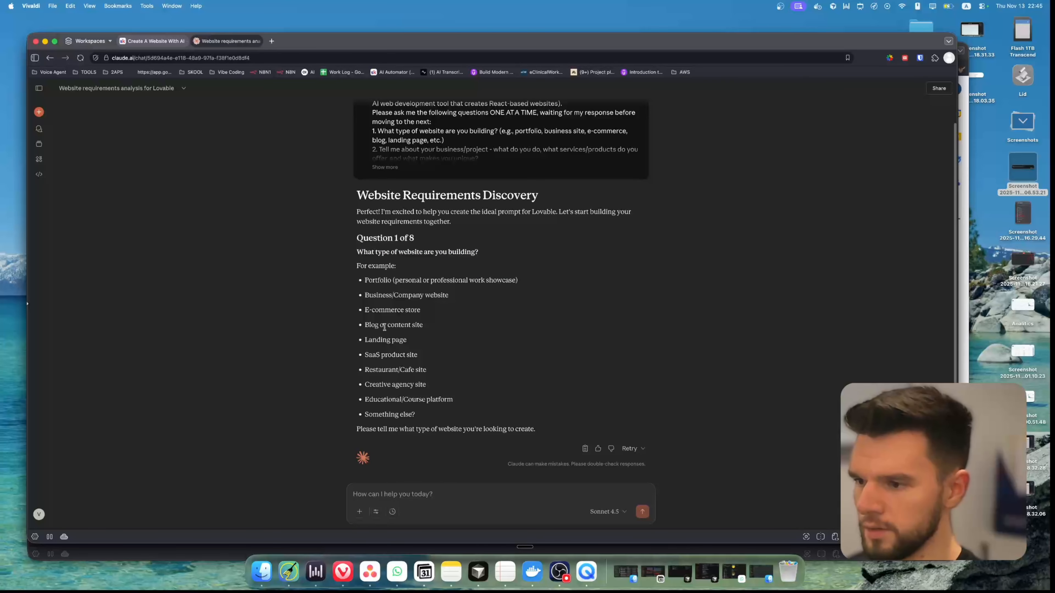
type("Company website")
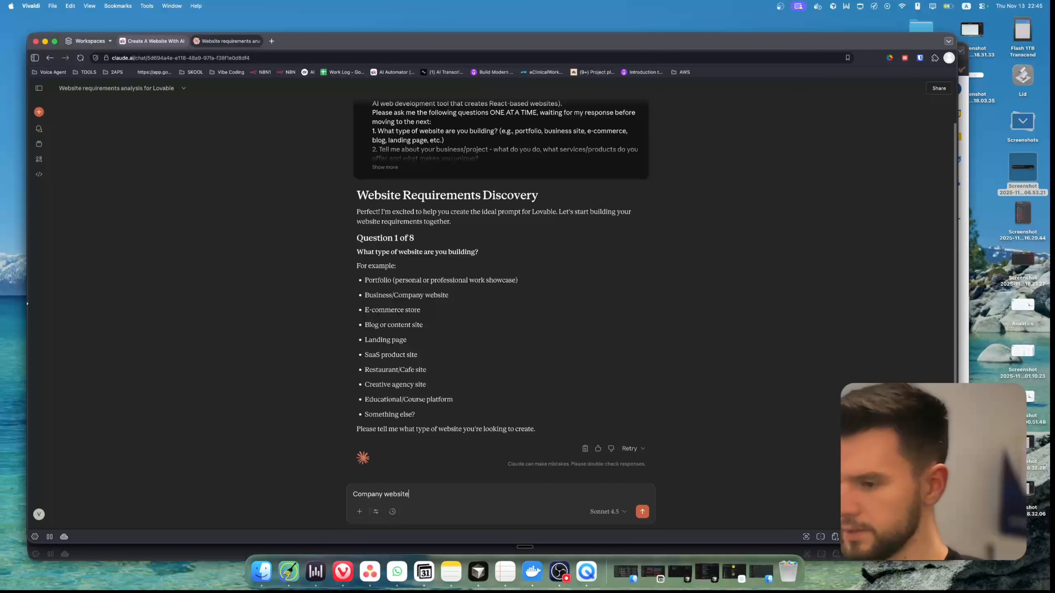
key("Return")
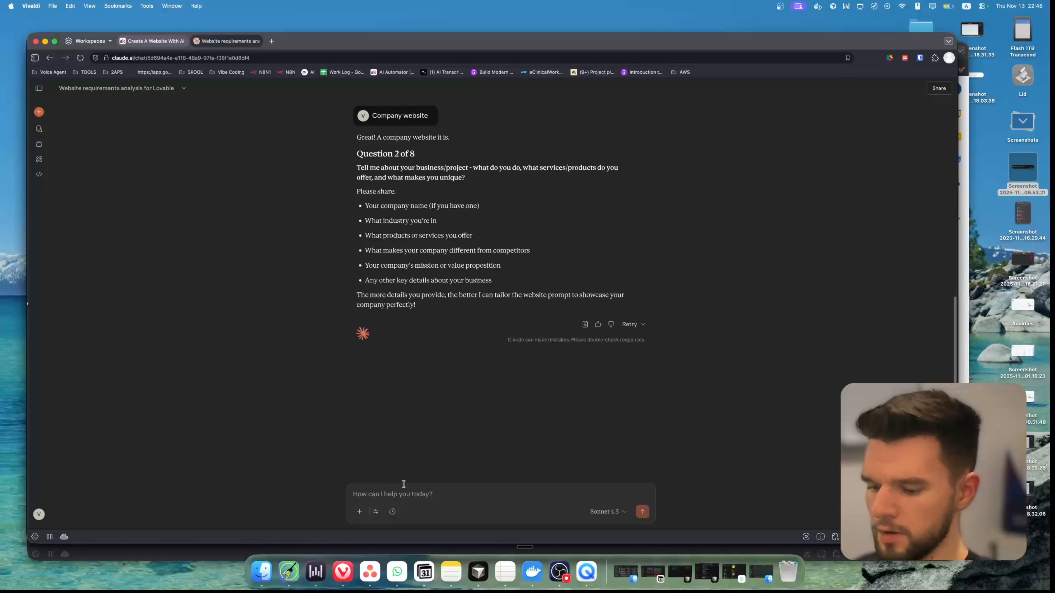
Describe the business as HVAC masters, offering heating, insulation, 24/7 service and emergency repairs, with a greener-world mission, and send the answer
key("fn")
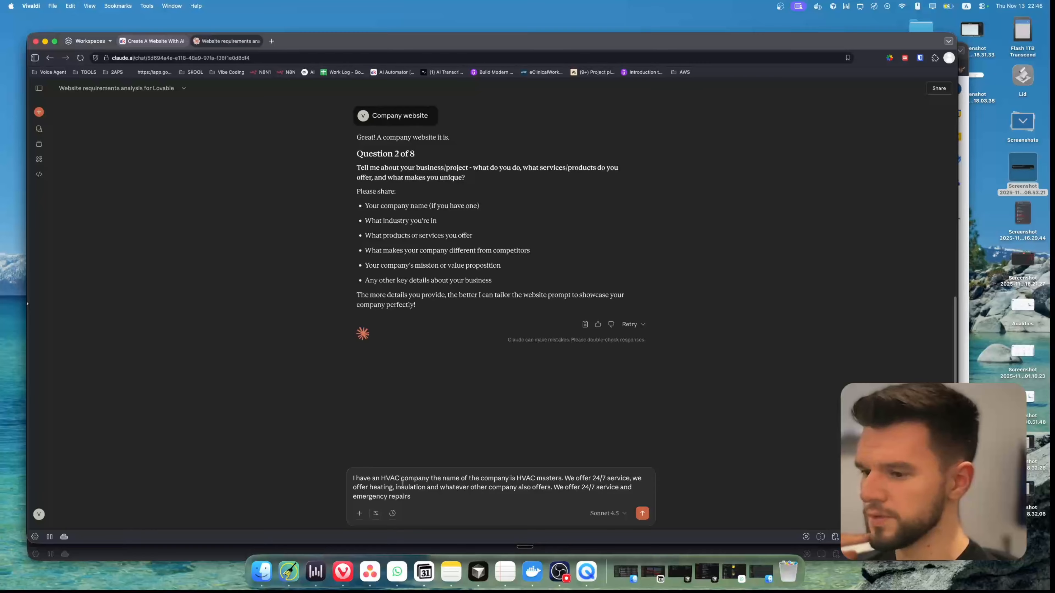
type(".")
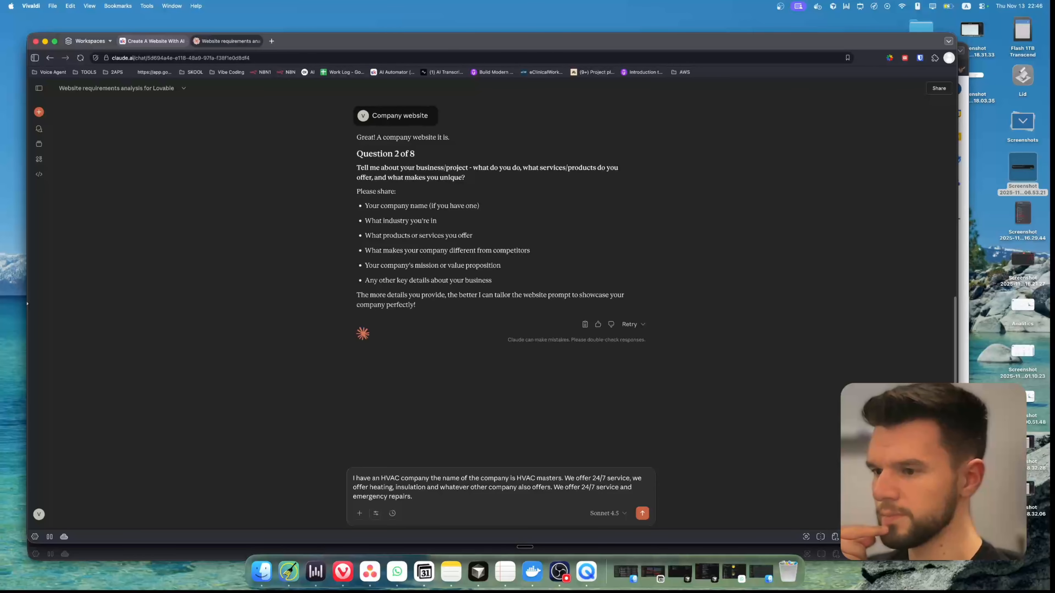
key("fn")
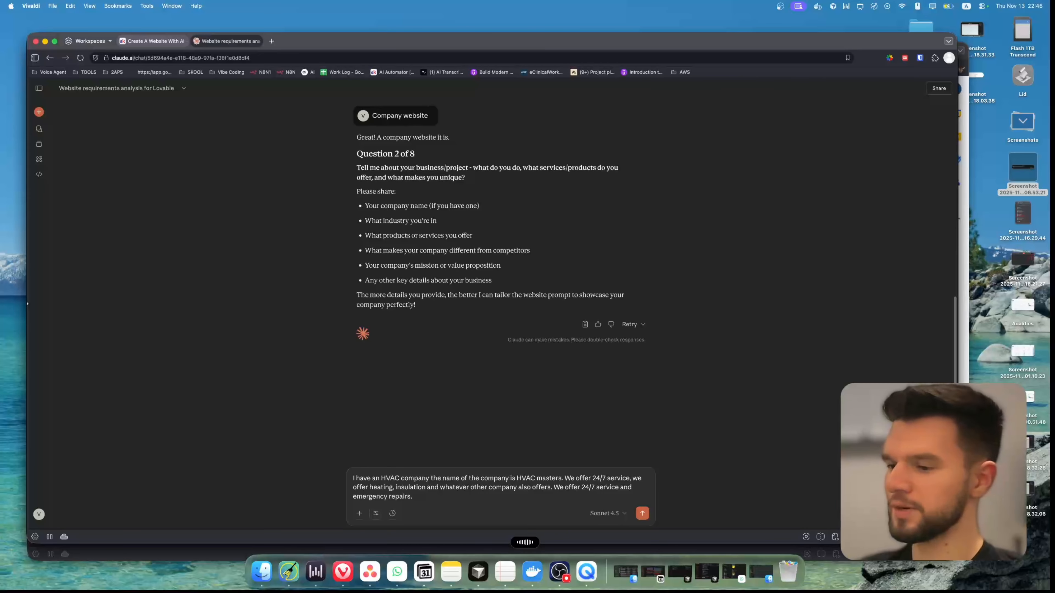
key("fn")
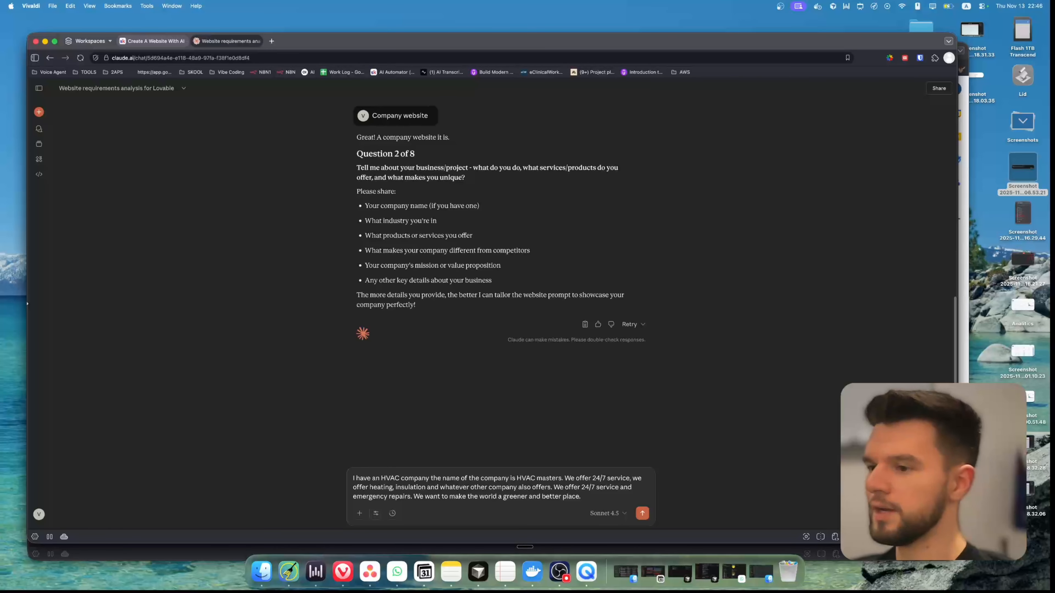
key("Return")
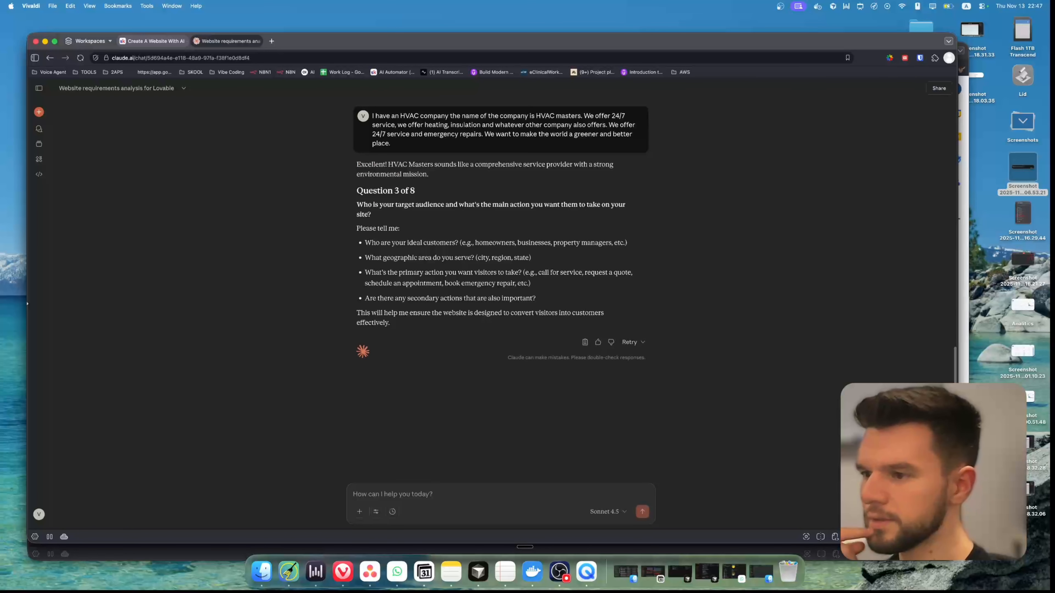
Answer the audience question with homeowners and new businesses in South Holland, whose primary action is calling for service or booking an emergency repair
key("fn")
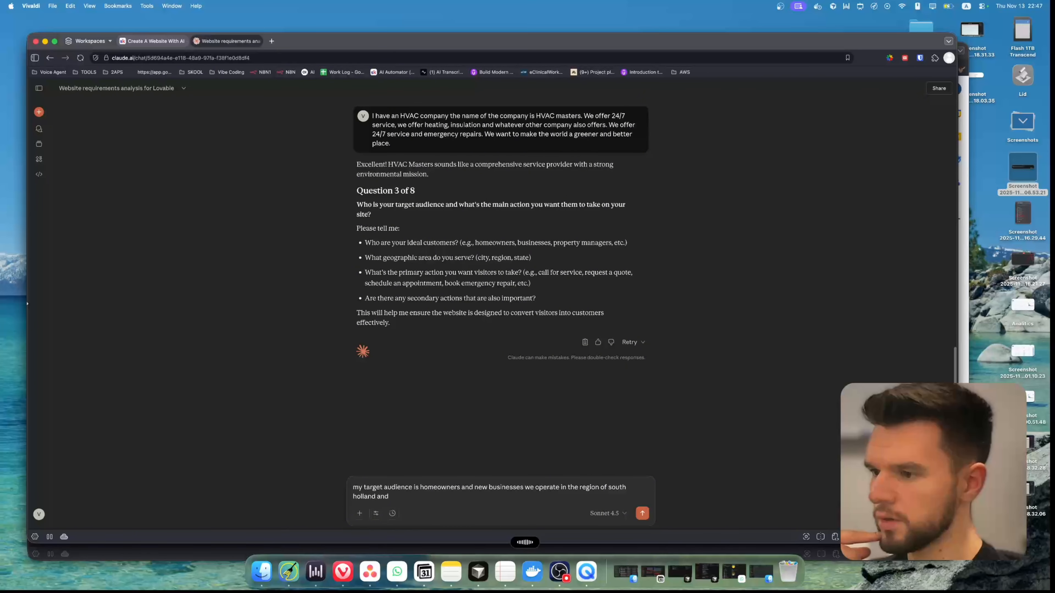
type("and the primary action that I want my visitors to take is to call for service or book an emergency repair.")
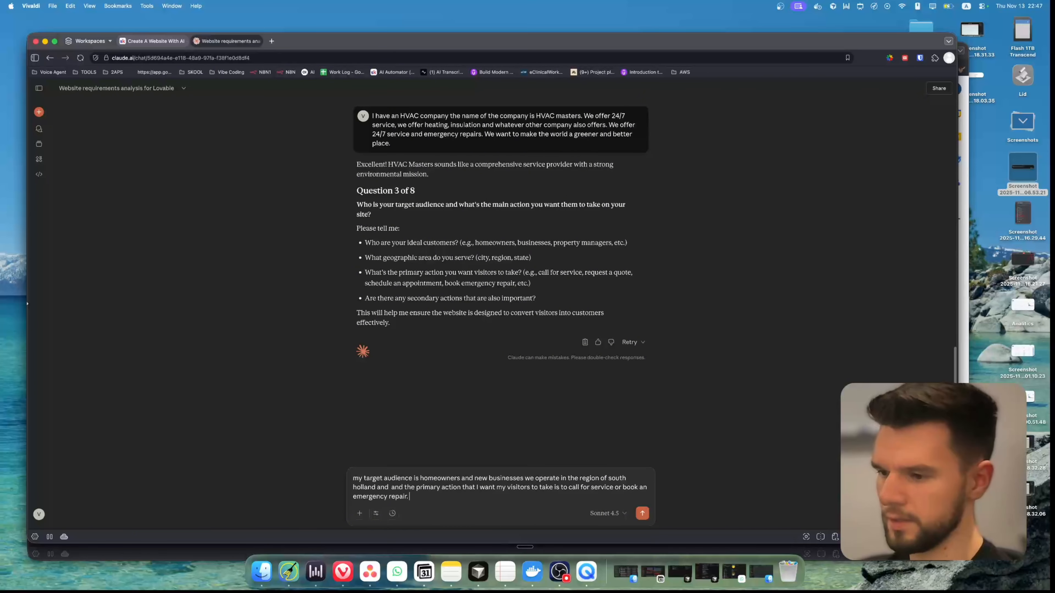
key("Return")
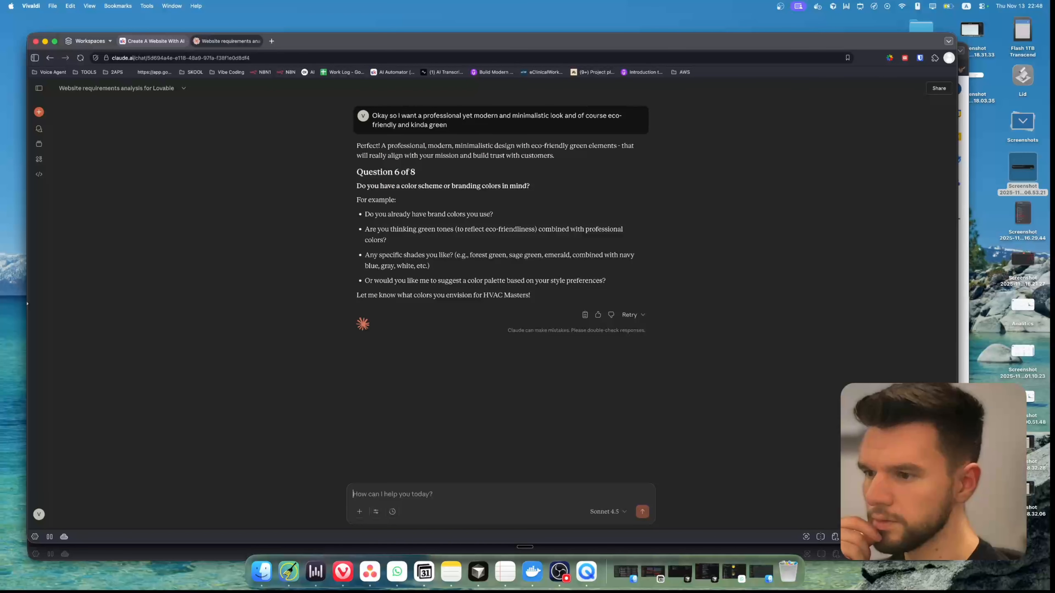
Answer the color scheme question with "No surprise me"
key("fn")
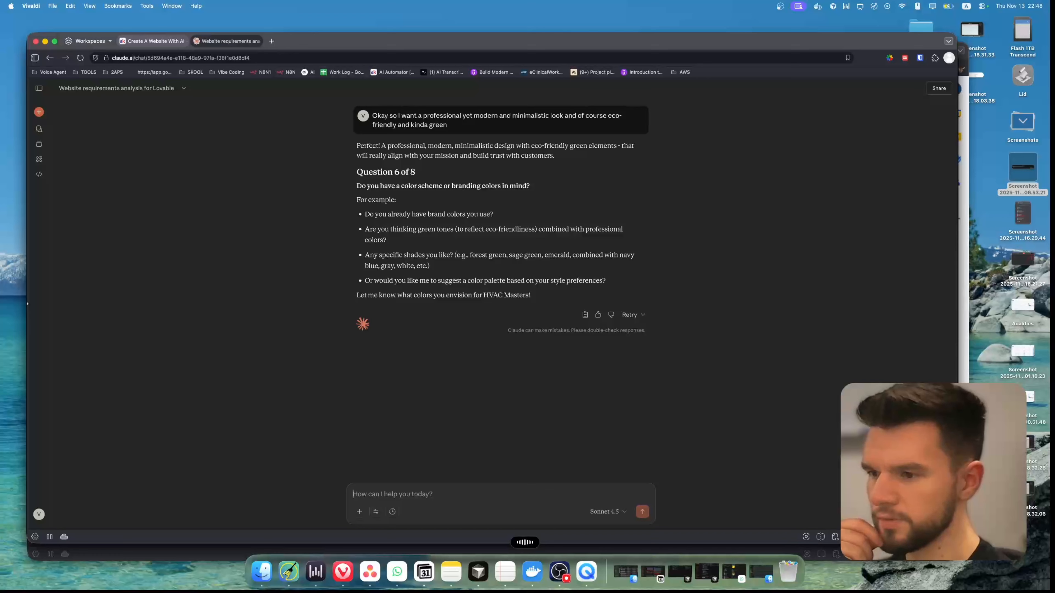
key("fn")
key("Return")
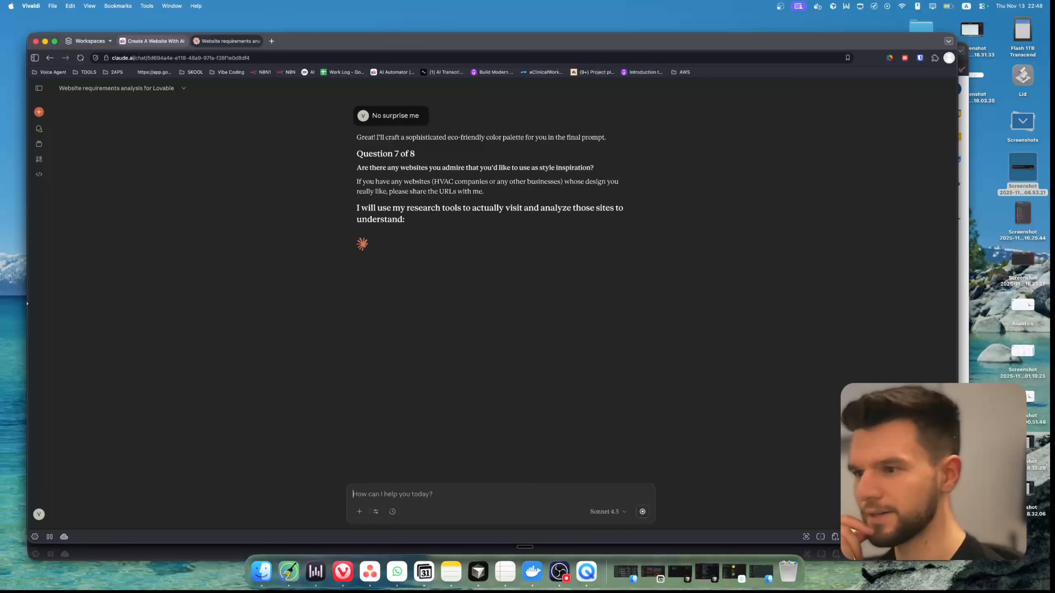
Search Google for "hvac miami" in a new tab and open several HVAC company websites from the results in separate tabs
key("super+t")
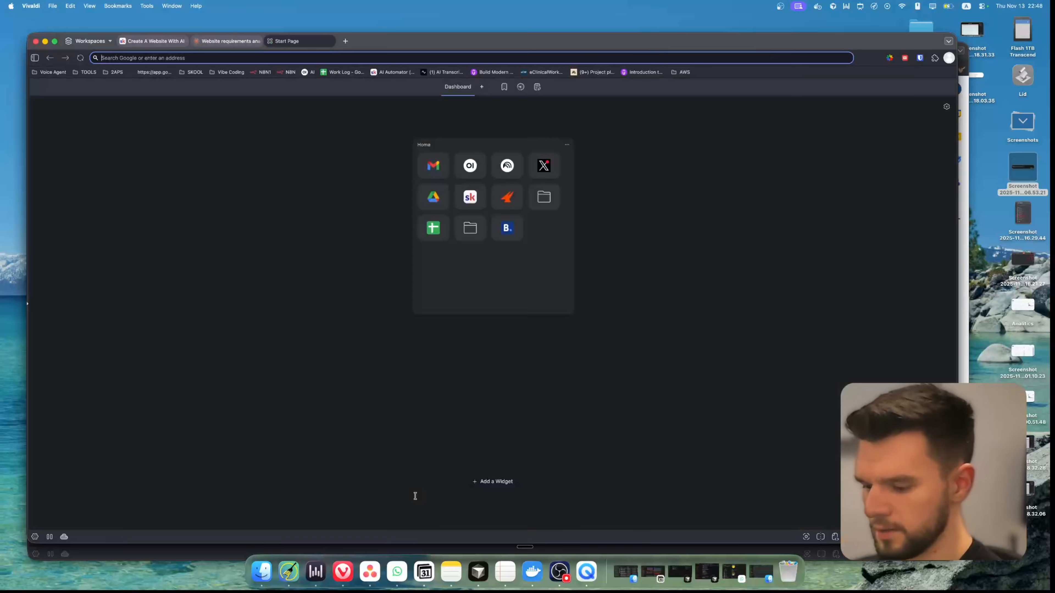
type("hvac")
key("Return")
left_click(220, 243, "super")
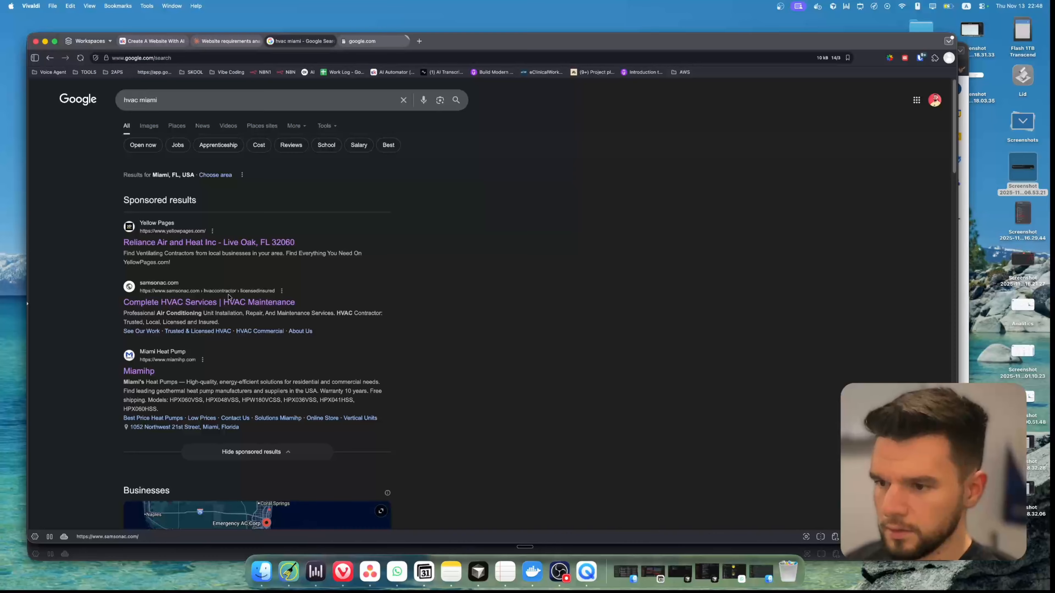
left_click(230, 300, "super")
left_click(161, 370, "super")
scroll(165, 367, "down", 7)
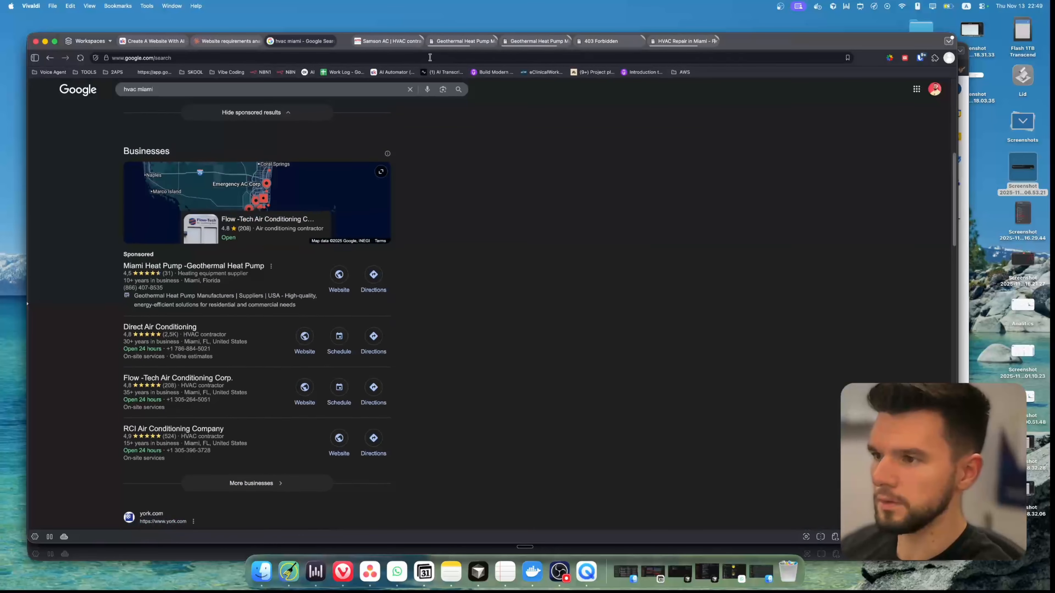
scroll(165, 365, "up", 2)
Look through the opened HVAC company sites for design inspiration, closing the 403 Forbidden page
left_click(452, 37)
left_click(522, 41)
scroll(519, 291, "down", 10)
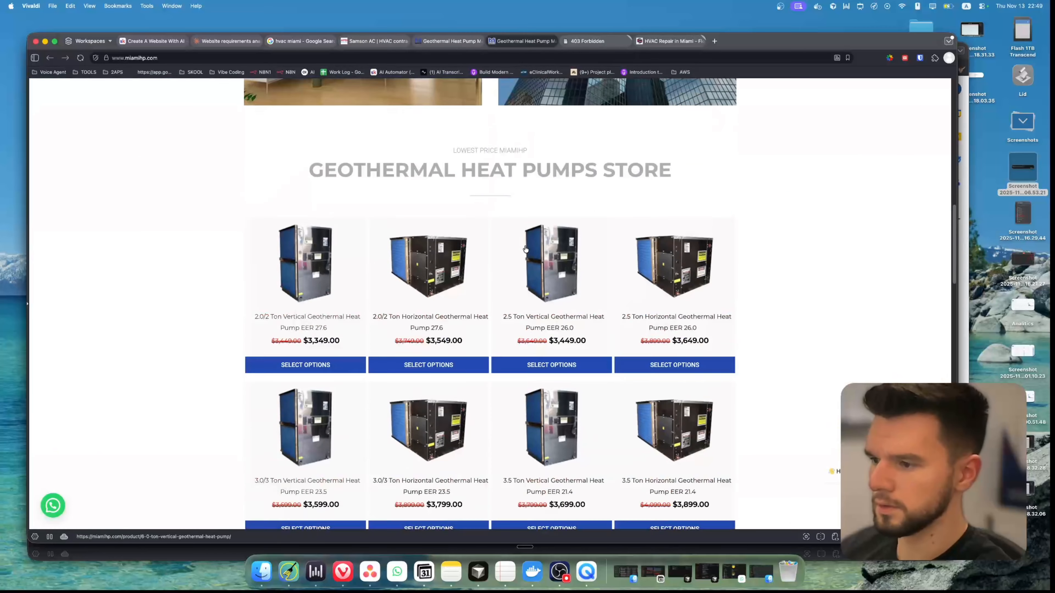
left_click(594, 41)
key("super+w")
left_click(606, 41)
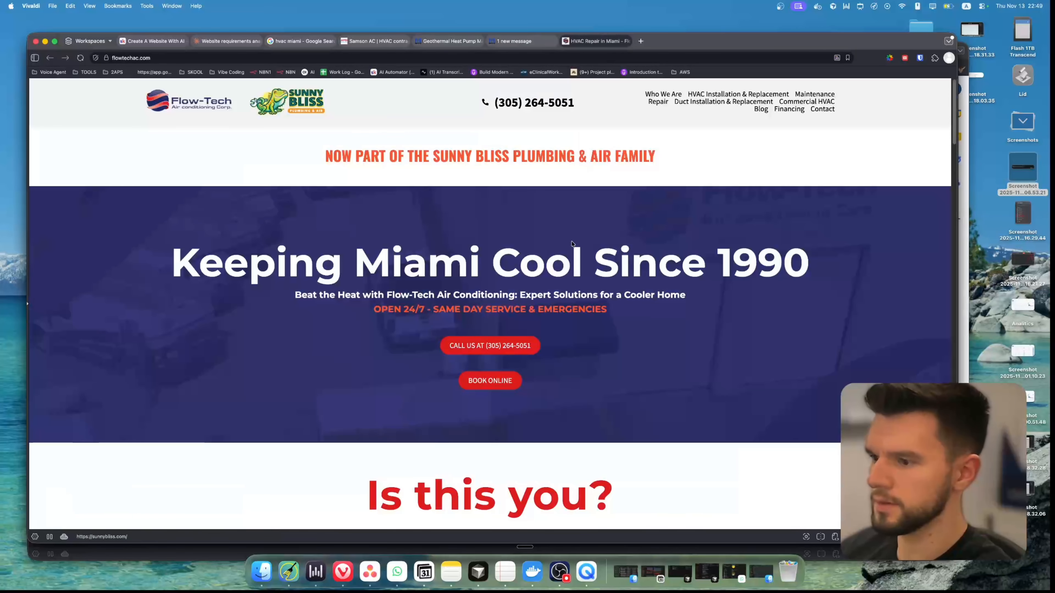
scroll(536, 250, "down", 15)
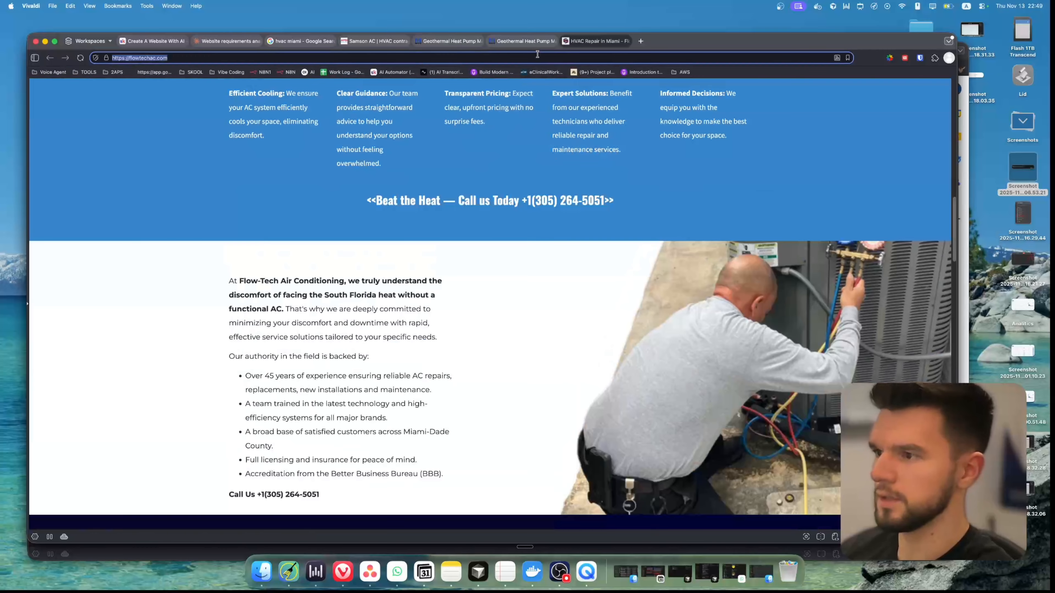
Copy the Flow-Tech site's address, close the company site tabs, and send the address to Claude as the style inspiration
key("super+w")
key("super+w")
key("super+w")
key("super+w")
type("https://flowtechac.com")
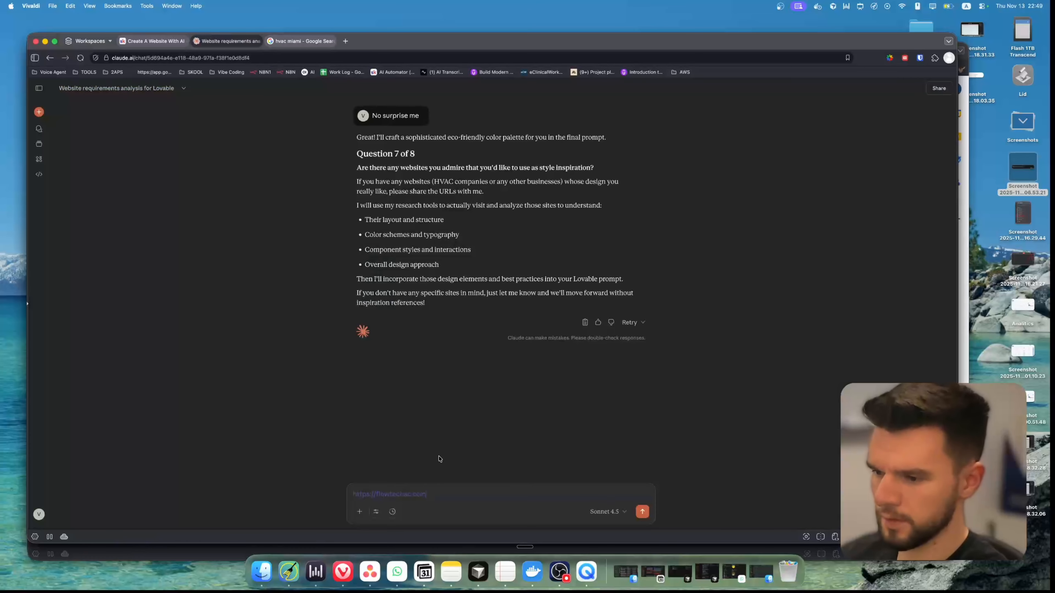
key("Return")
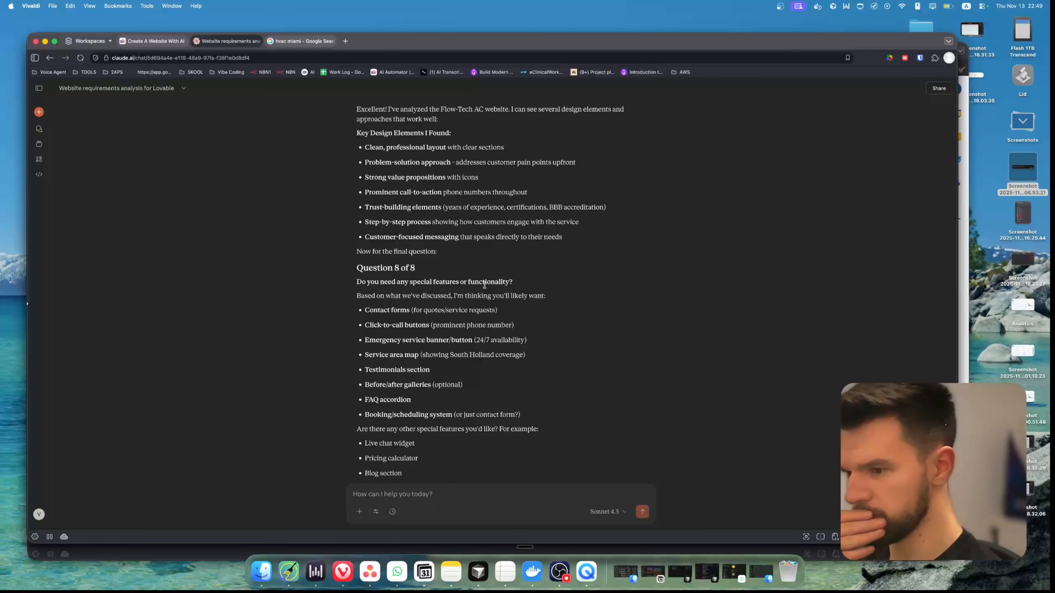
Answer Claude's final question about special features or functionality so it generates the website prompt
key("fn")
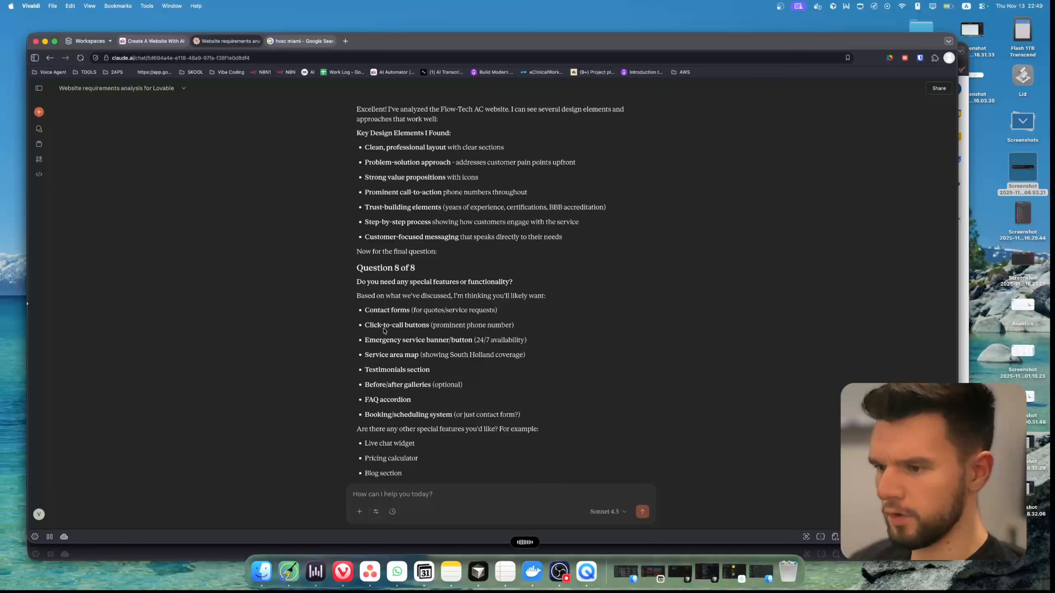
left_click(392, 494)
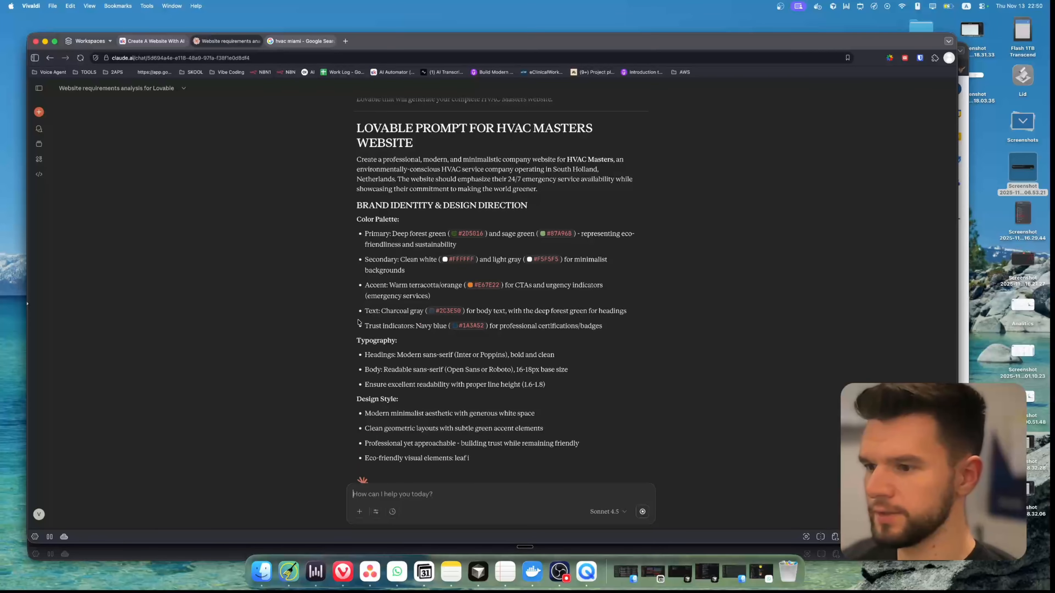
Review the generated HVAC Masters prompt from the brand identity section to the additional notes, and copy the response
left_click_drag(357, 204, 501, 244)
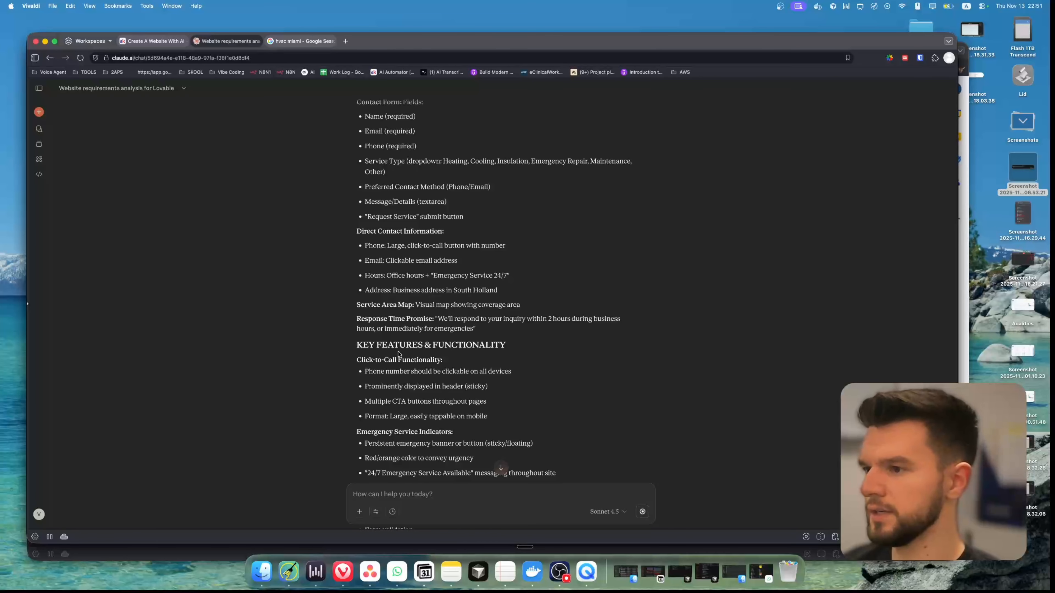
scroll(399, 354, "down", 15)
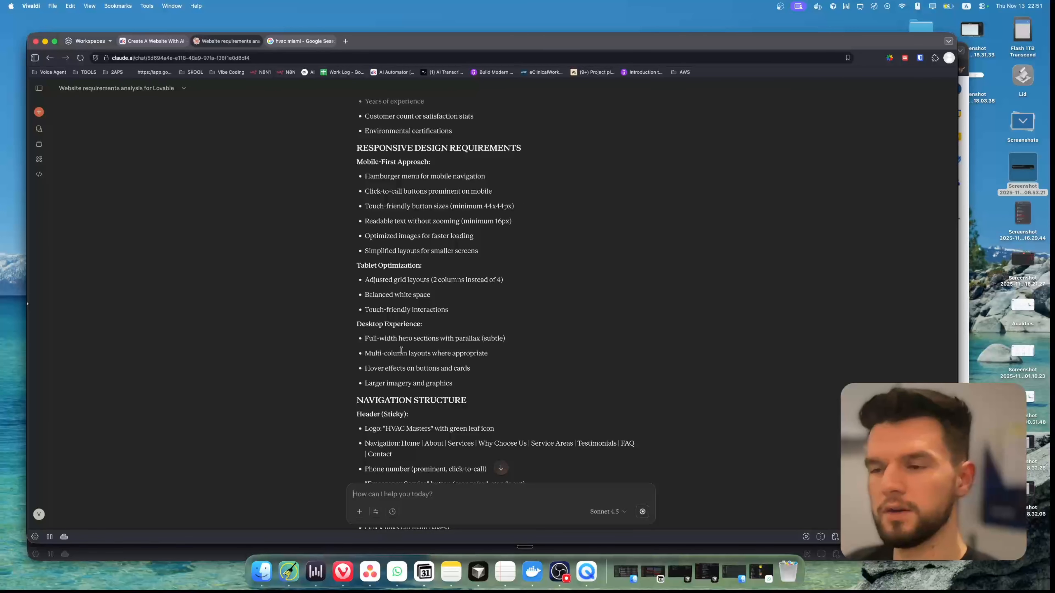
scroll(439, 359, "down", 15)
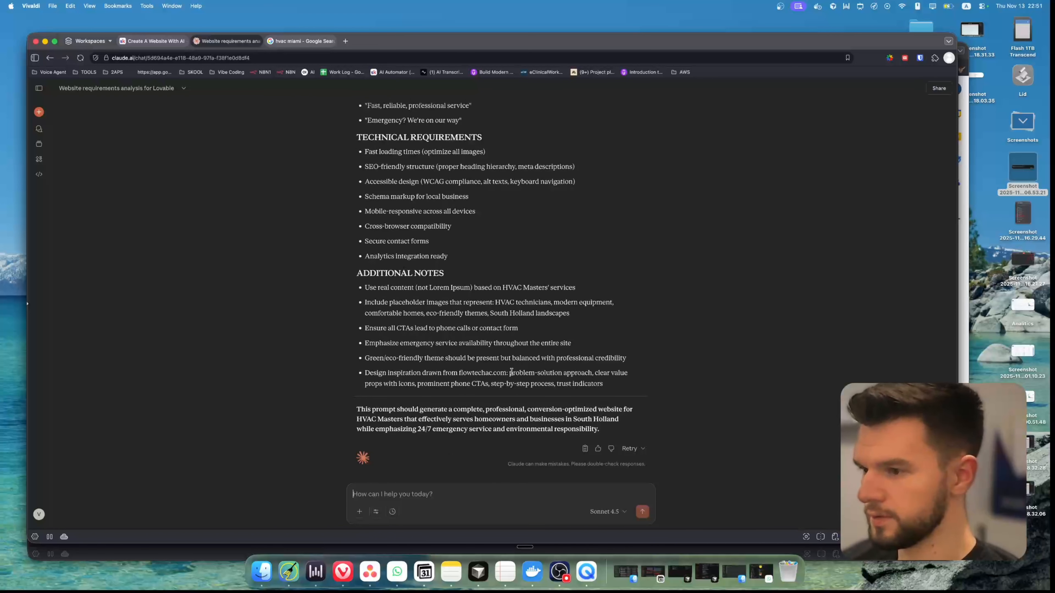
scroll(448, 393, "up", 15)
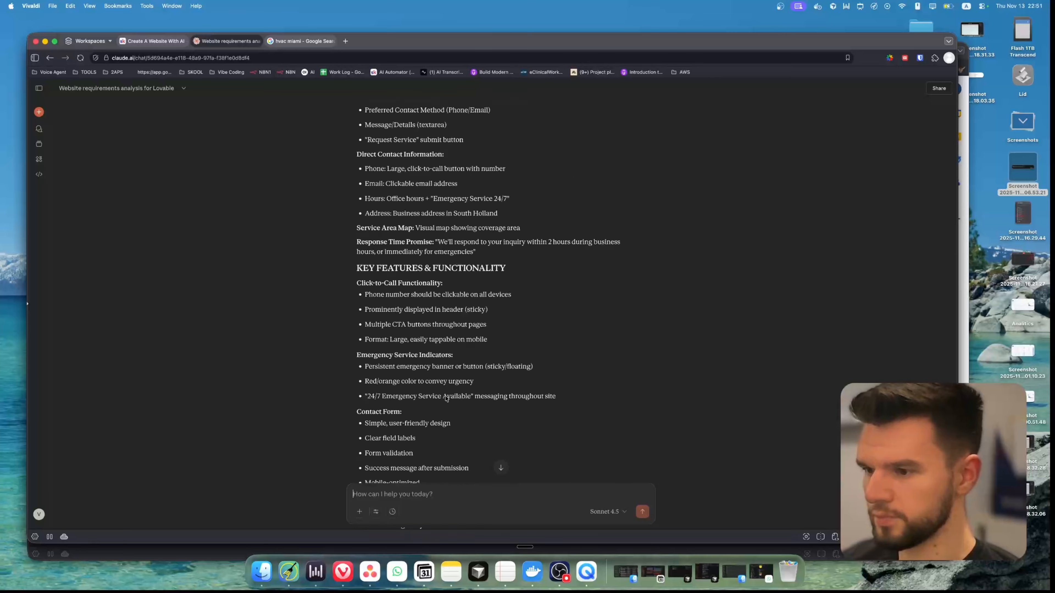
scroll(449, 393, "down", 15)
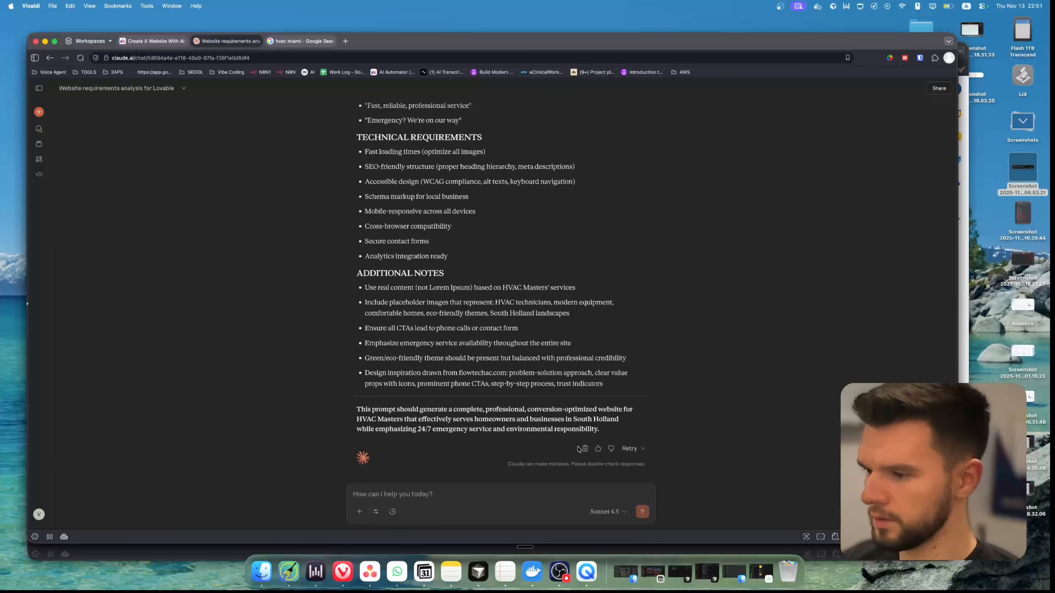
Try to open Lovable in the tab holding the Google search results
left_click(307, 41)
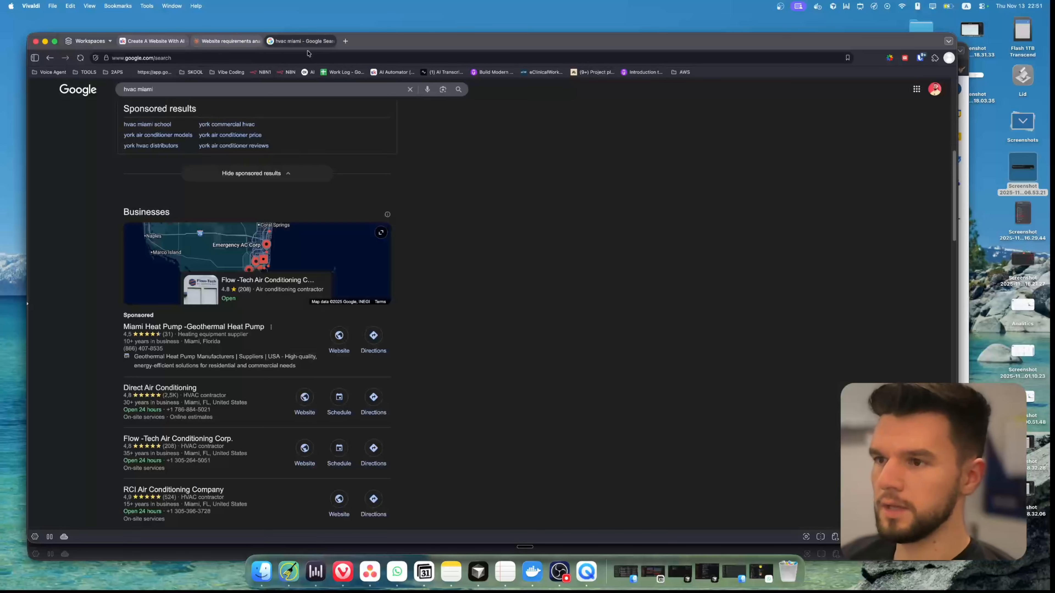
left_click(307, 57)
type("lova")
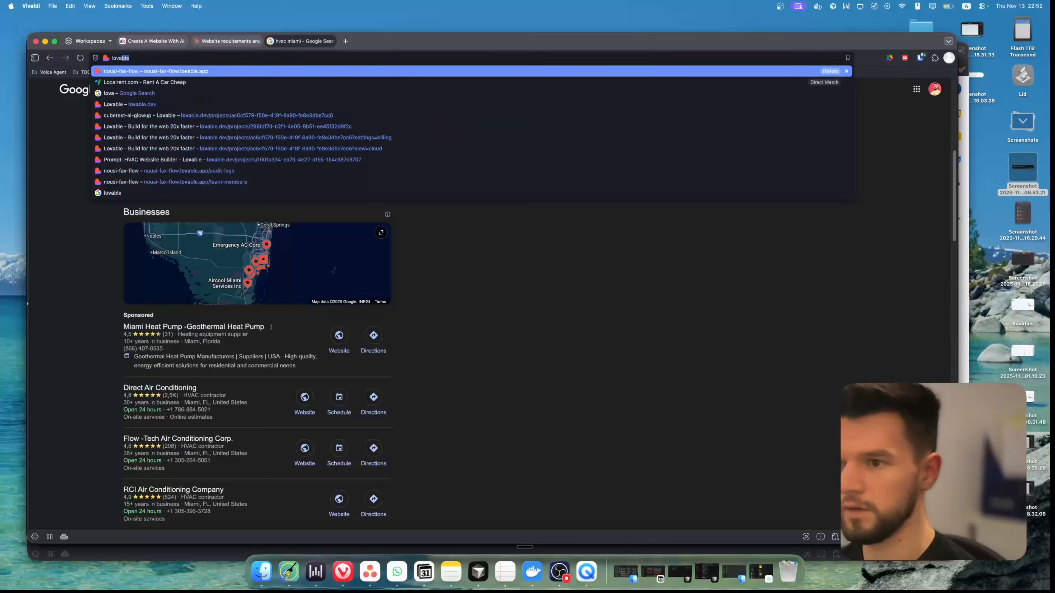
key("Return")
Open Google AI Studio in a new tab, paste the copied website prompt as the app idea, and start the build
key("super+t")
type("google")
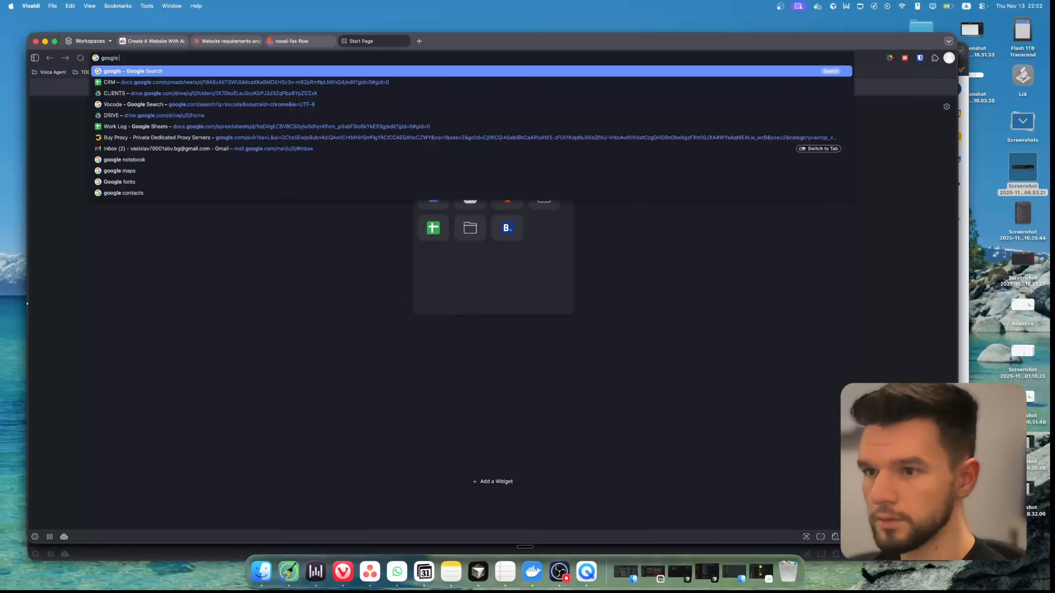
type(" ai studio")
key("Return")
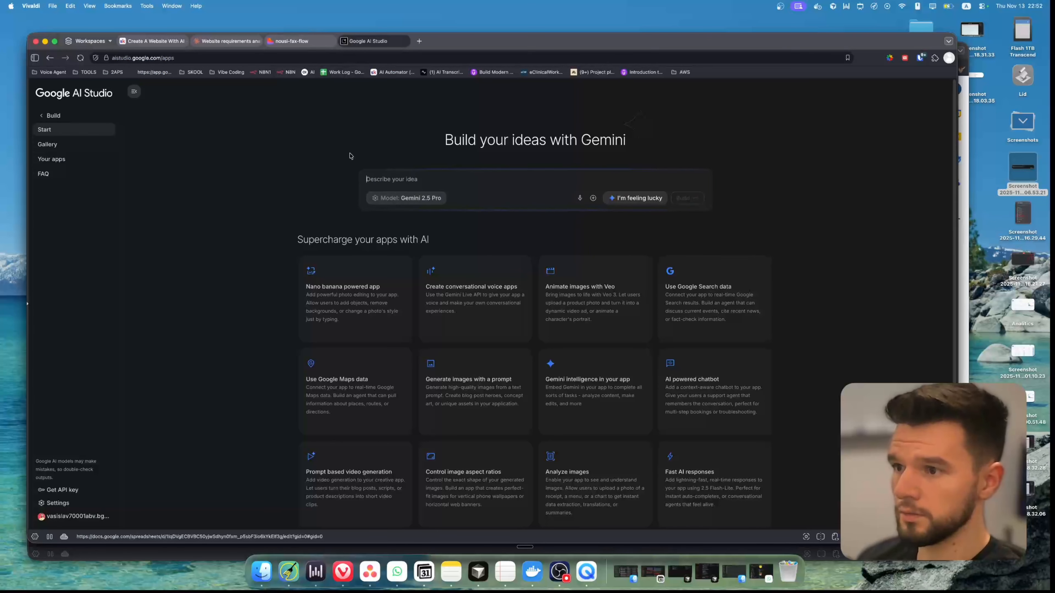
key("super+v")
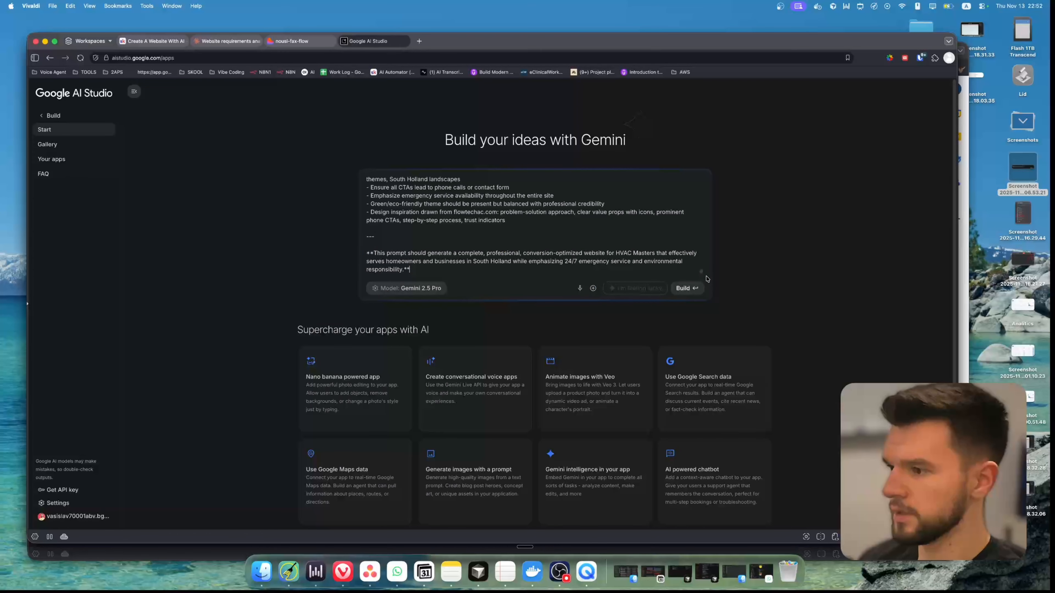
left_click(688, 289)
Switch to Lovable, open its home page, paste the copied HVAC Masters prompt as the app request, and start the build
left_click(307, 42)
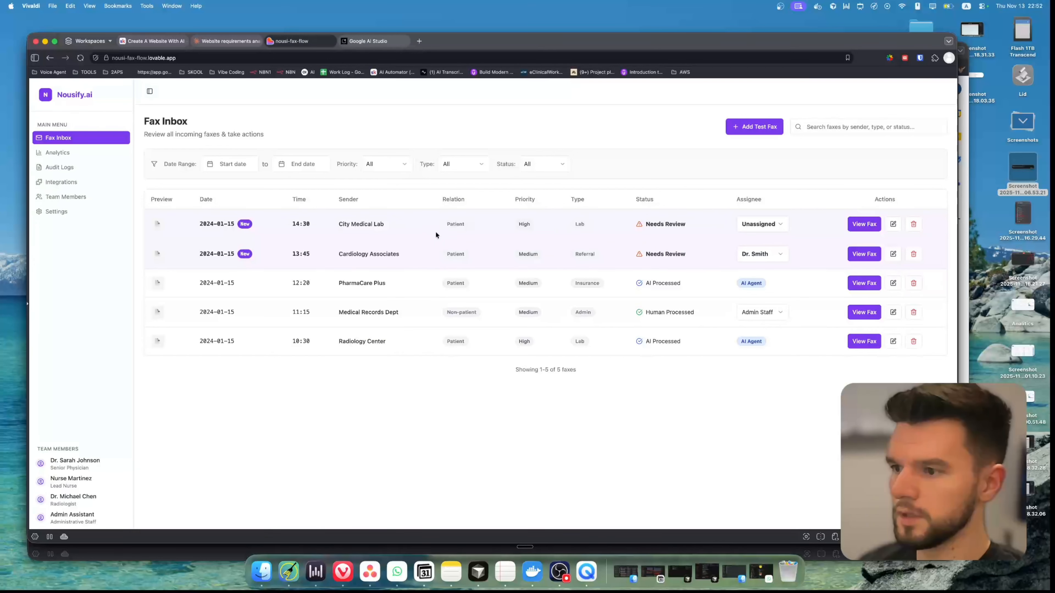
left_click(361, 41)
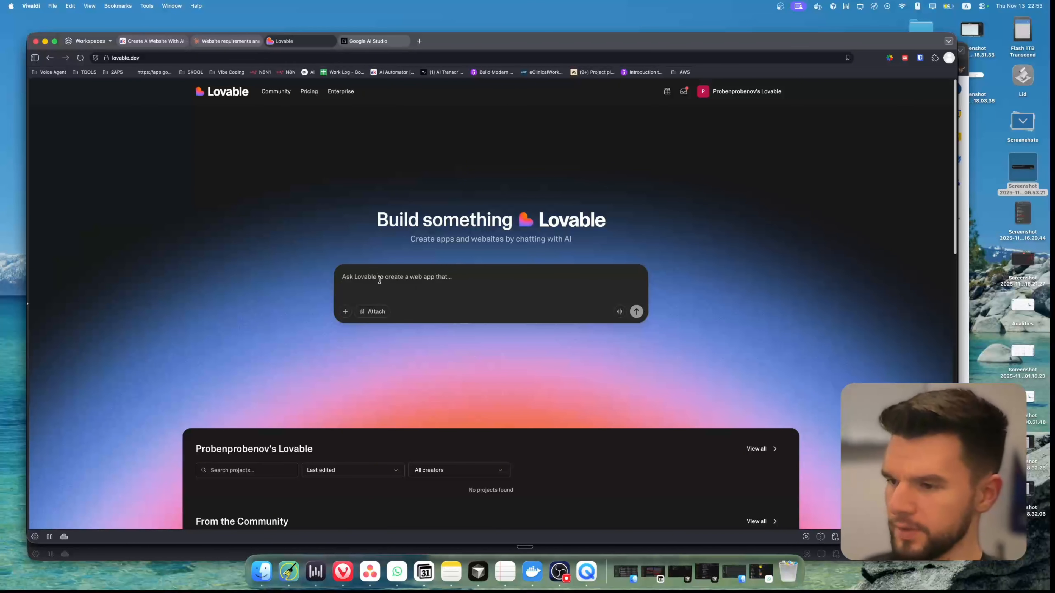
left_click(380, 280)
key("super+v")
left_click(637, 437)
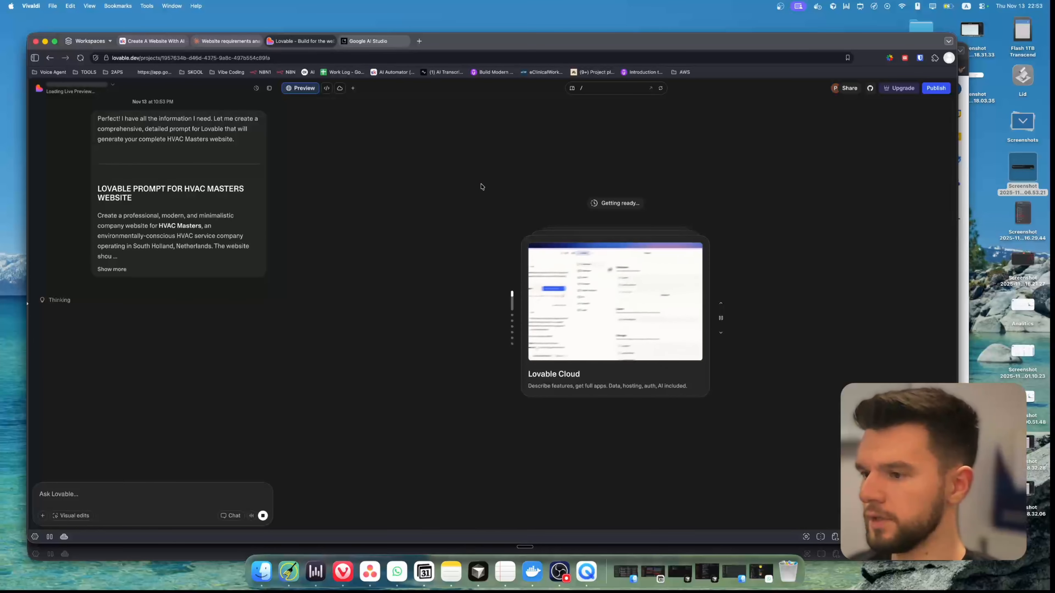
Check the build progress of the HVAC Masters site in both Google AI Studio and Lovable, including the planned design approach and features
left_click(368, 41)
scroll(167, 241, "down", 15)
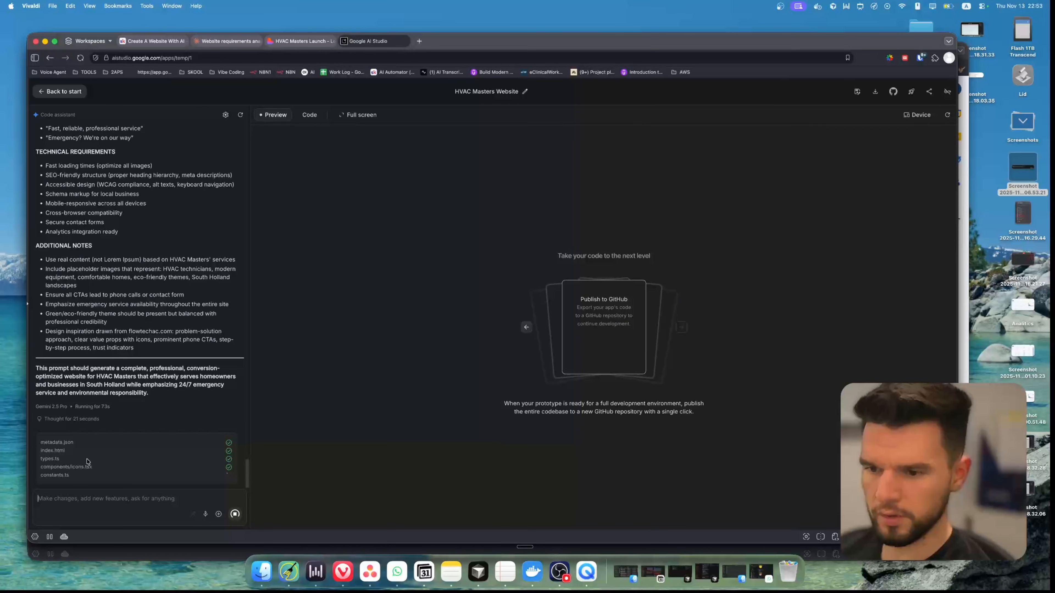
left_click(300, 41)
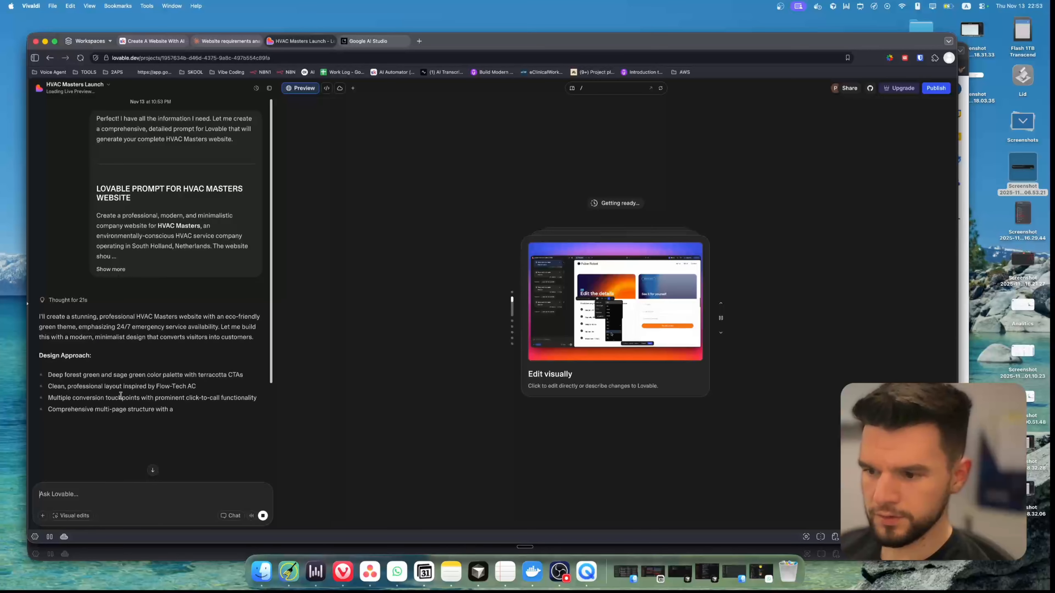
scroll(142, 391, "down", 3)
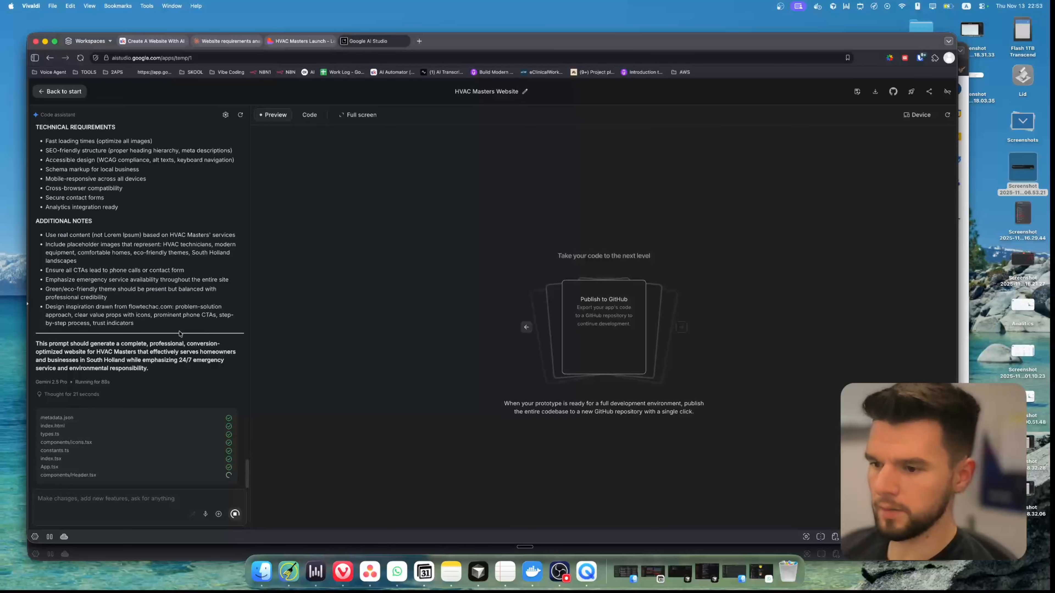
scroll(208, 263, "up", 2)
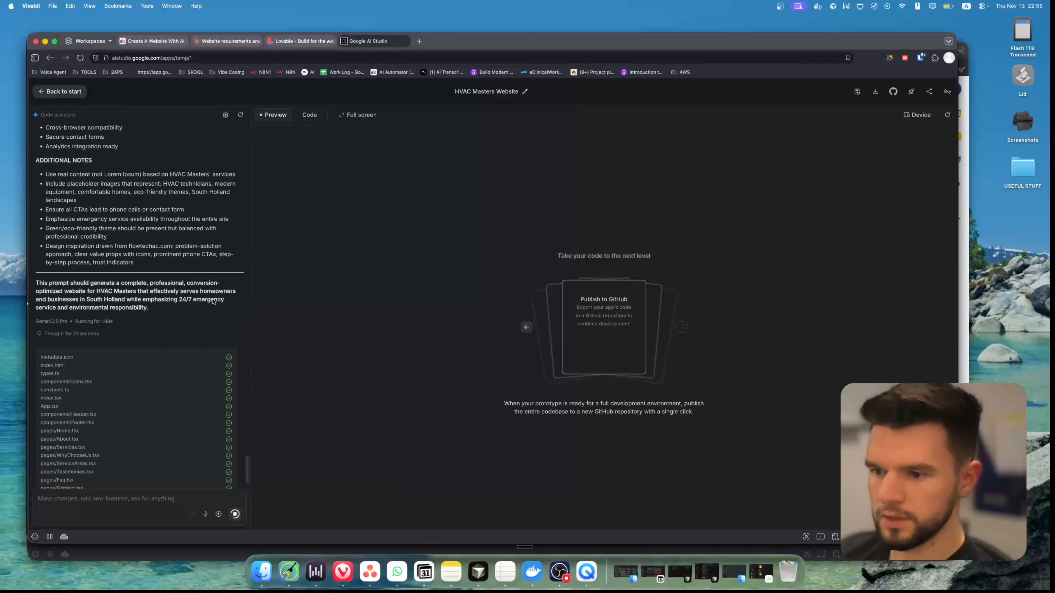
scroll(215, 298, "down", 2)
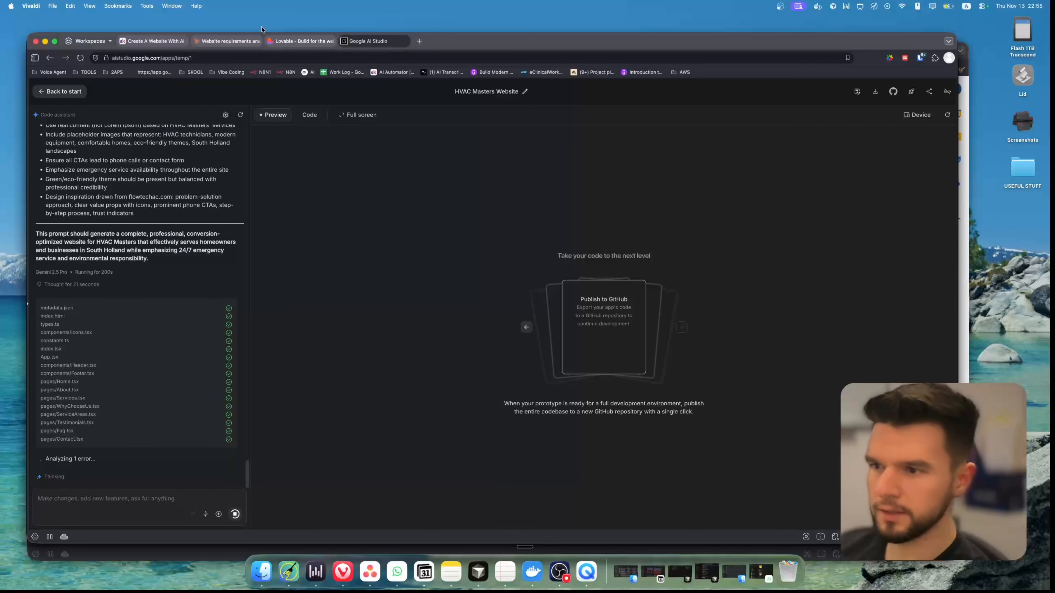
key("ctrl+shift+Tab")
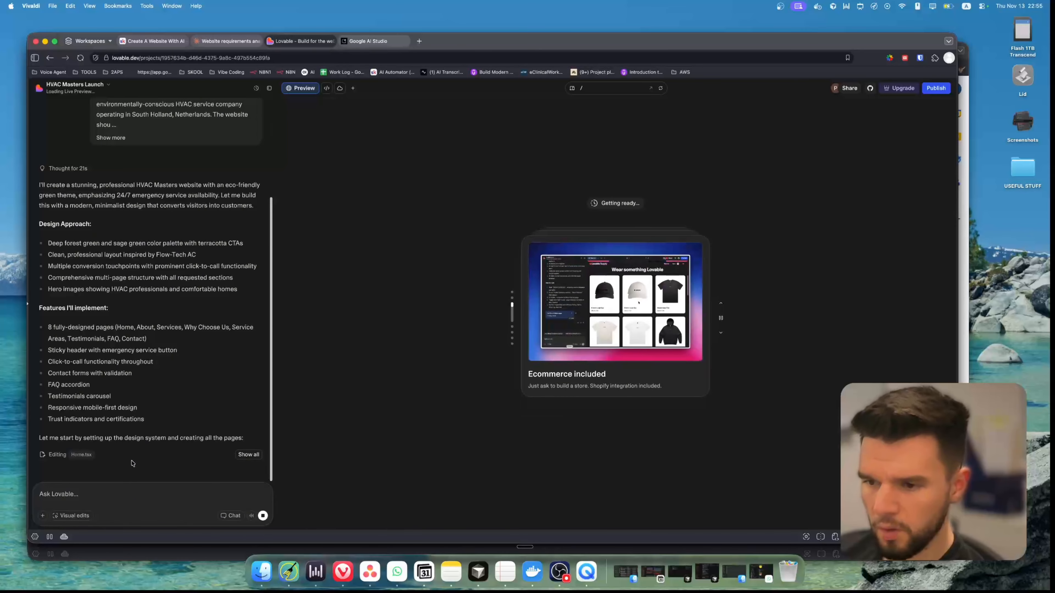
scroll(109, 369, "up", 3)
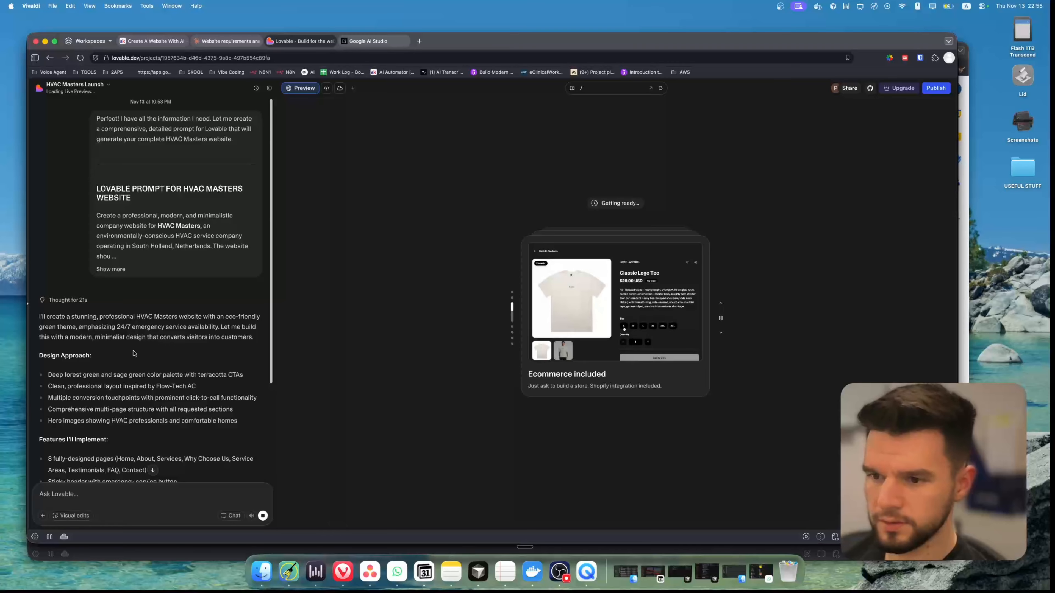
scroll(135, 353, "down", 3)
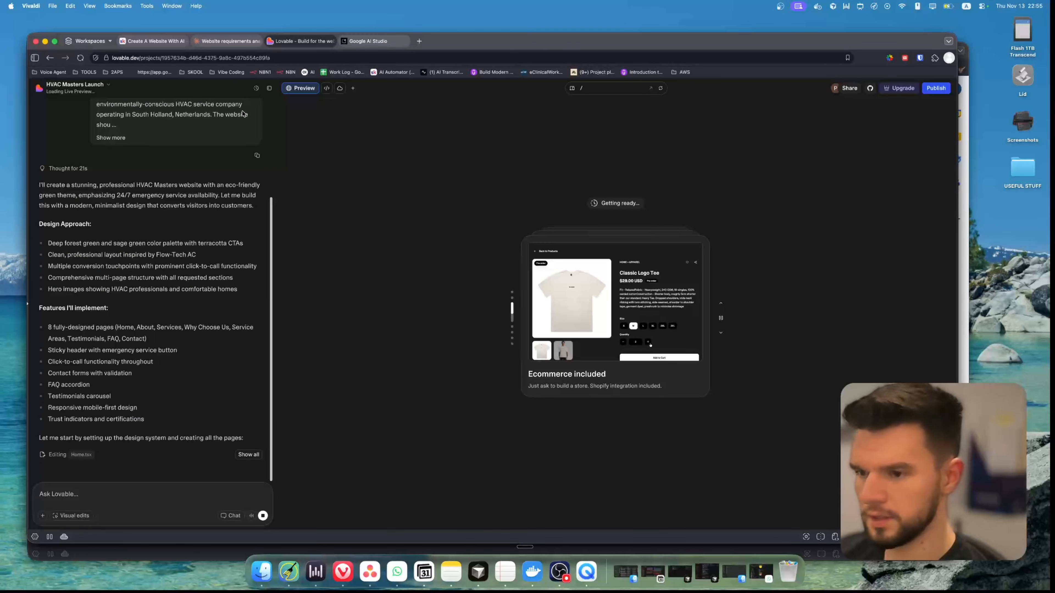
key("ctrl+Tab")
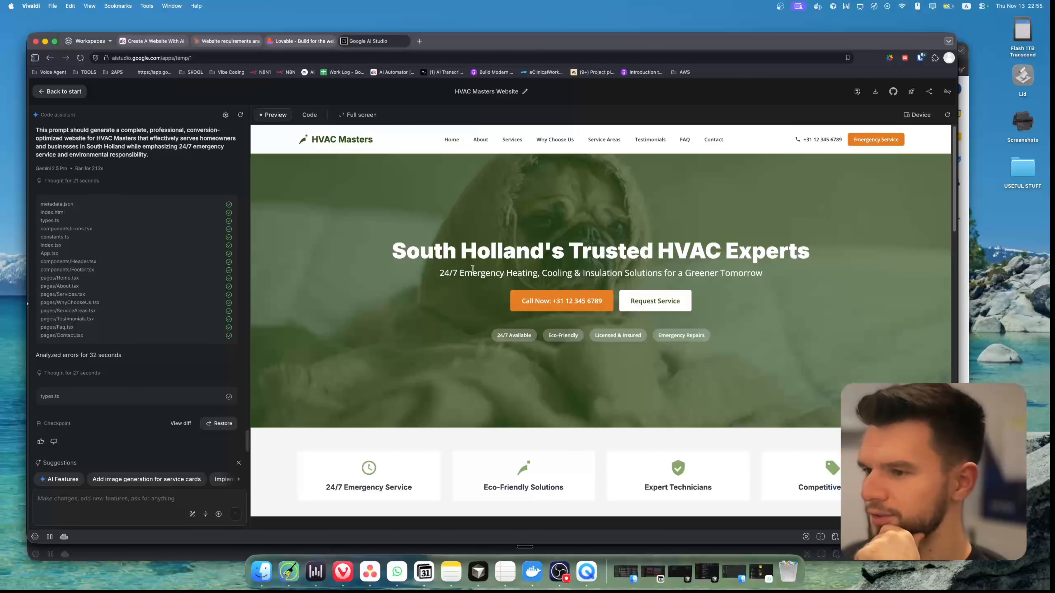
Review the generated homepage in the AI Studio preview, from the hero headline and four service highlight cards to the footer
left_click_drag(443, 253, 705, 254)
scroll(449, 372, "down", 4)
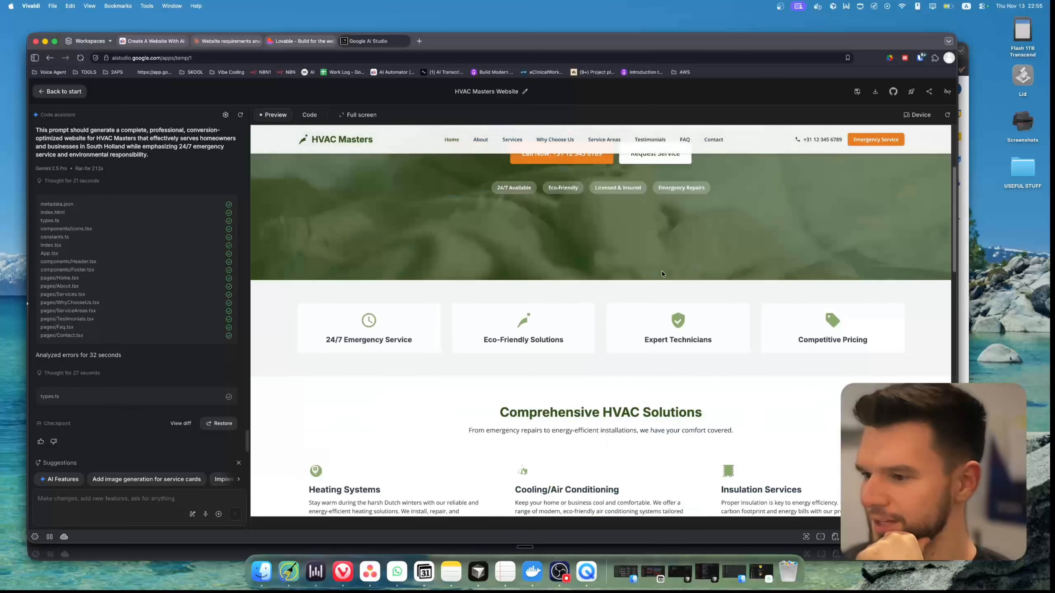
scroll(449, 372, "up", 2)
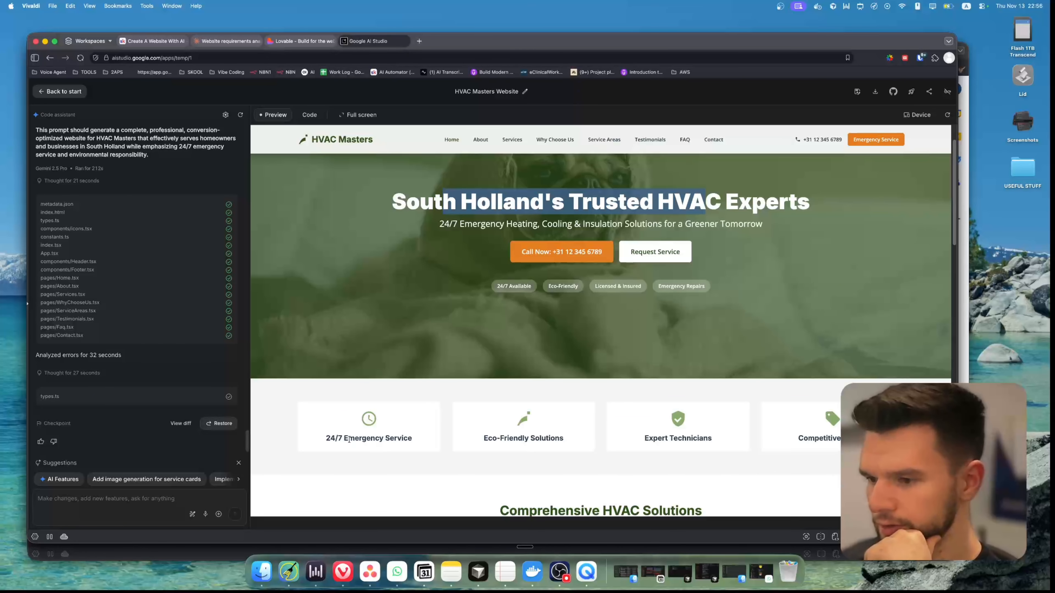
left_click_drag(483, 438, 560, 439)
left_click_drag(331, 439, 437, 447)
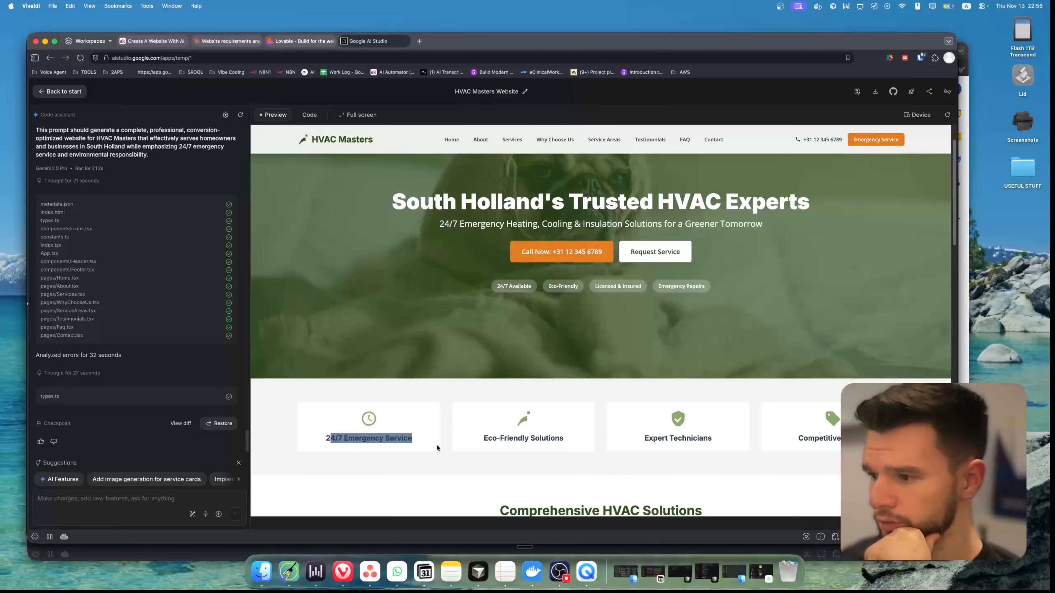
left_click_drag(651, 439, 702, 440)
left_click(819, 440)
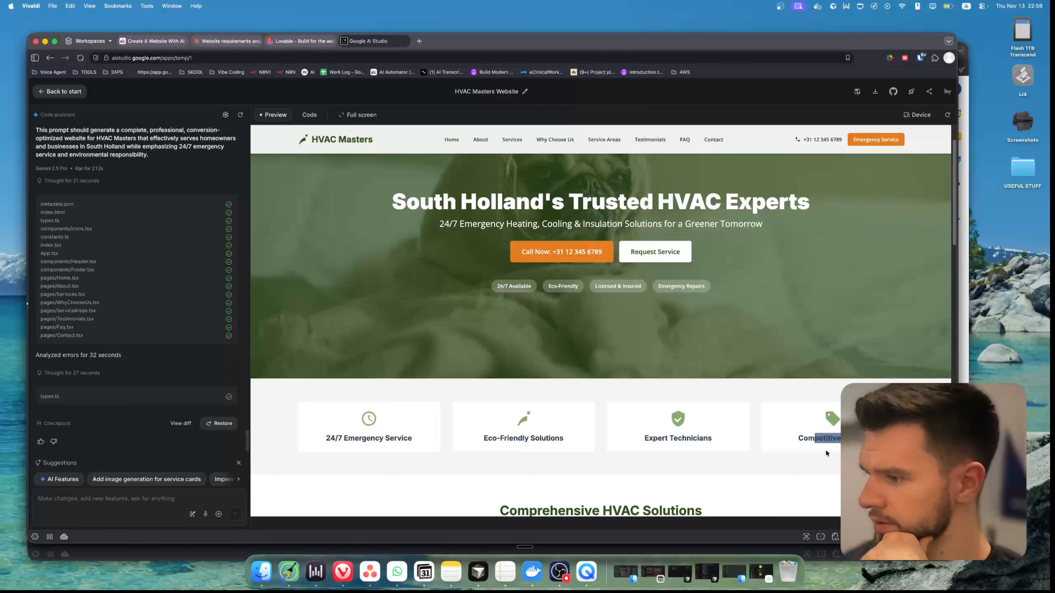
scroll(499, 365, "down", 15)
scroll(477, 373, "down", 3)
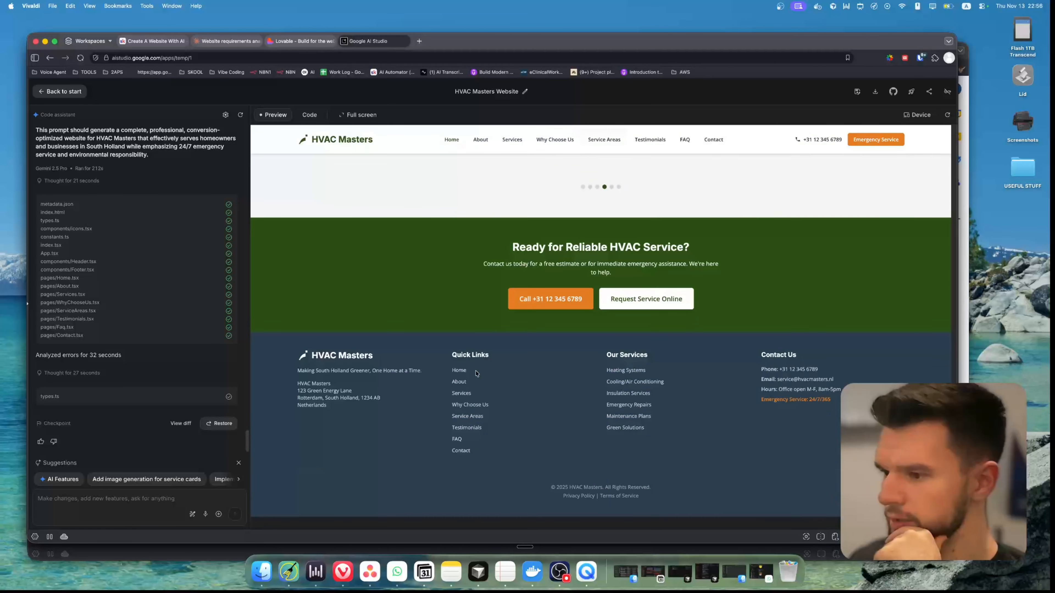
Test the About page link in the site preview and look at the generated code files
left_click(481, 141)
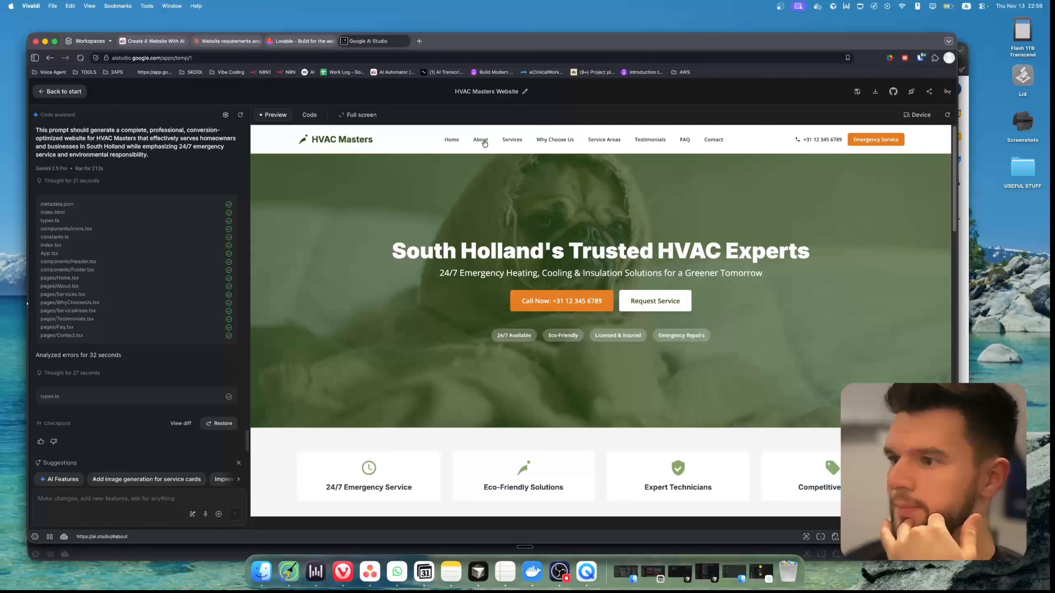
left_click(482, 141)
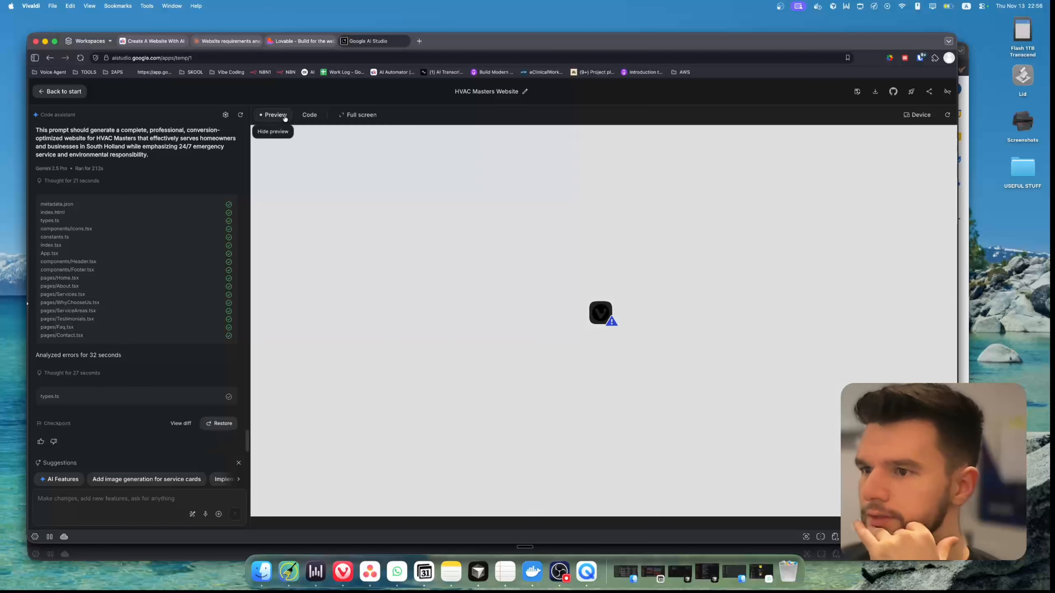
left_click(564, 141)
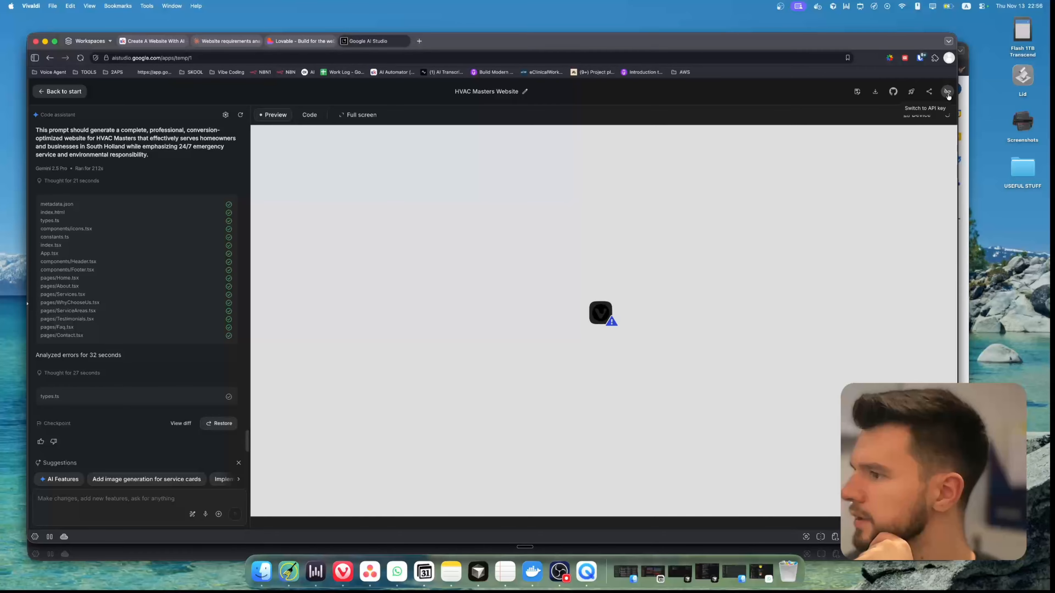
left_click(310, 114)
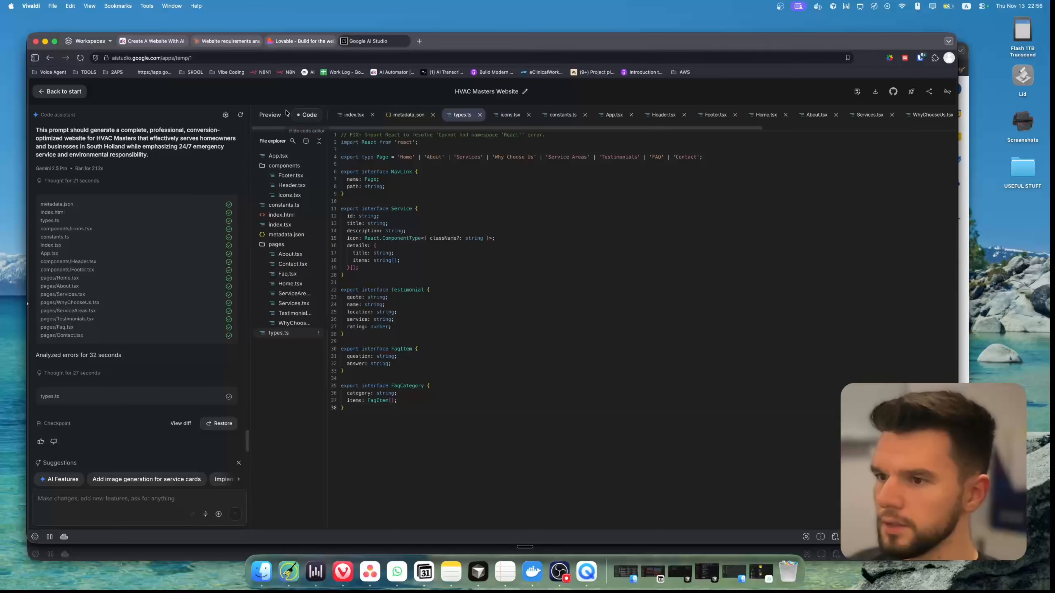
left_click(274, 115)
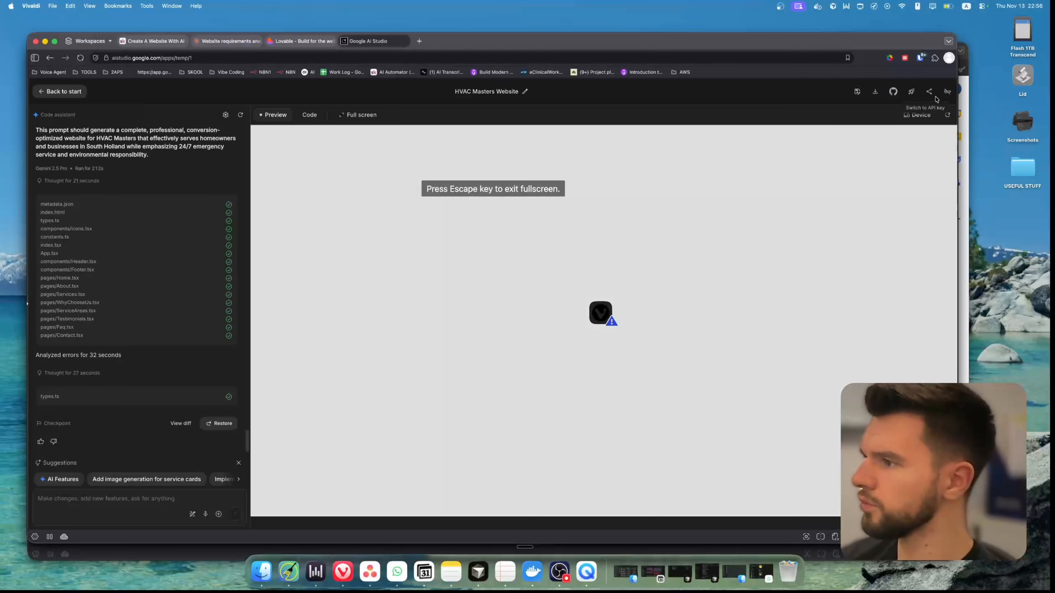
left_click(913, 91)
left_click(460, 309)
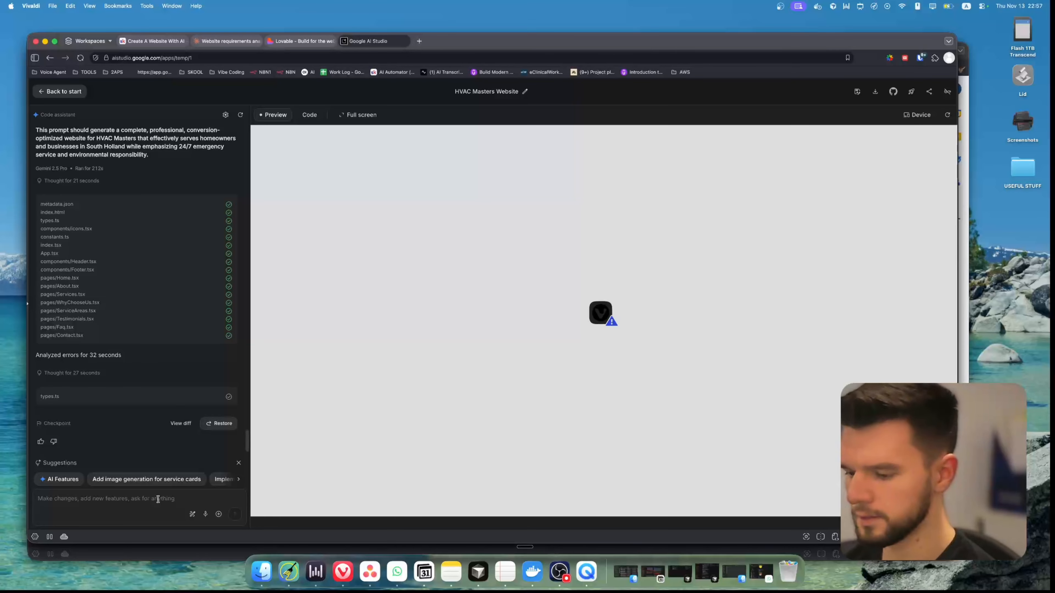
Send the code assistant the request "all the pages beside the homa dont work, fix it"
left_click(158, 499)
type("all the pages be")
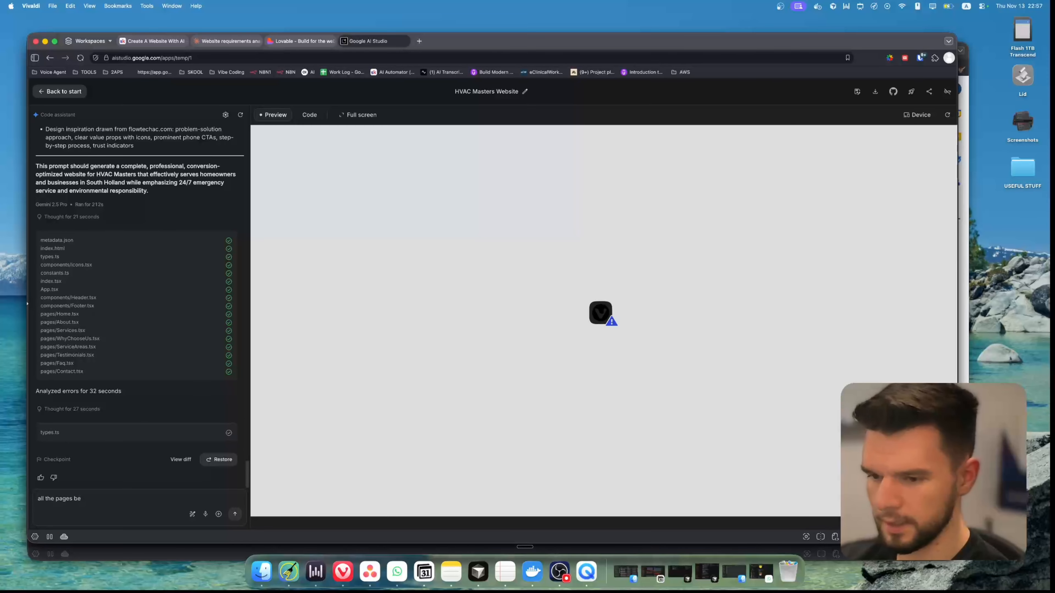
type("side the homa dont w")
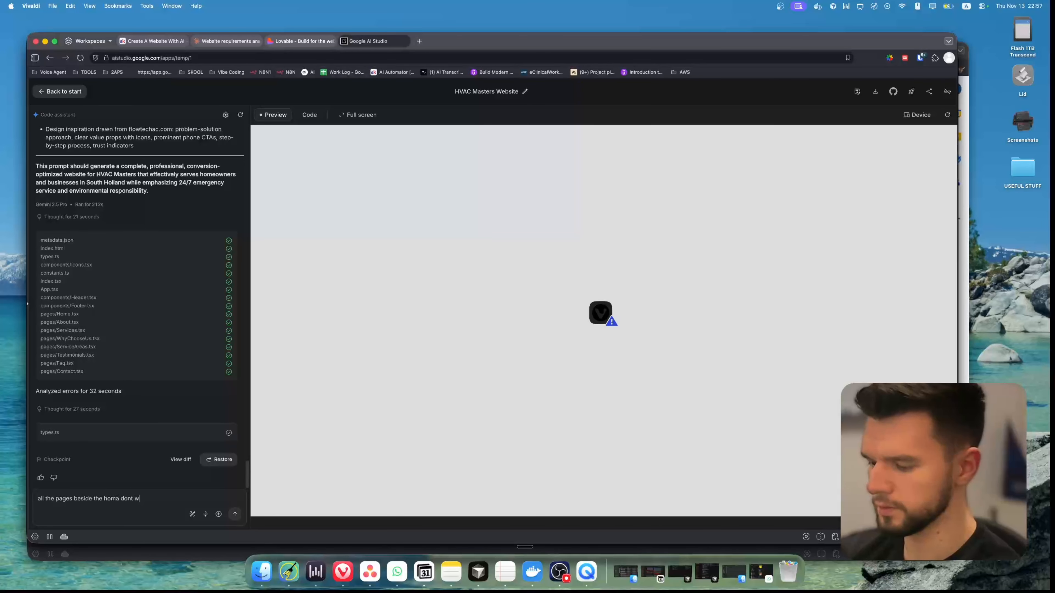
type(". Fix it")
key("Return")
Test the Call Now button without opening the phone app, and try the Why Choose Us, Services and Service Areas pages, reloading the preview between attempts
left_click(305, 41)
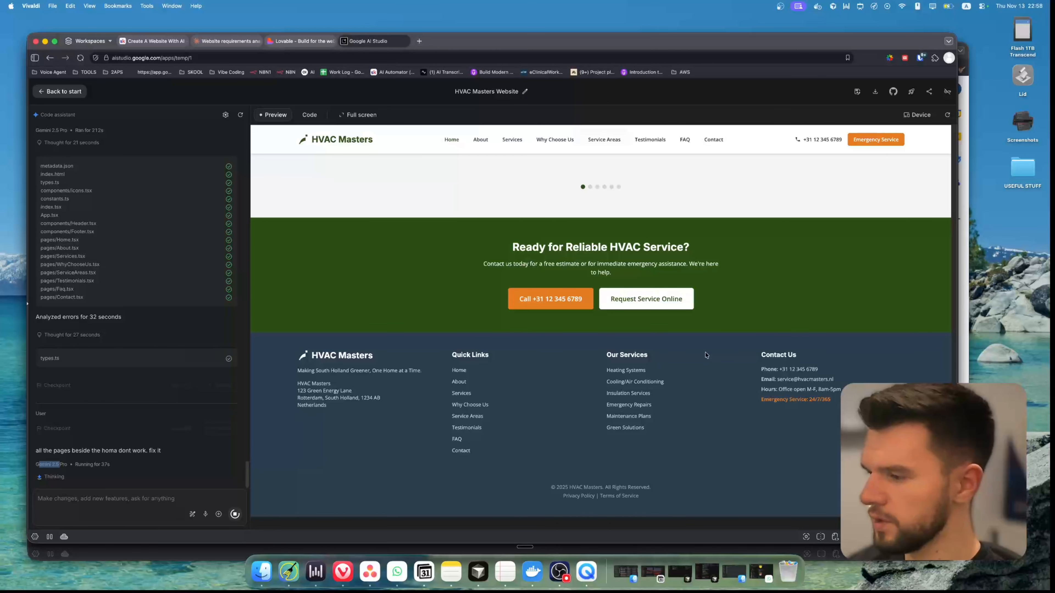
scroll(706, 355, "up", 15)
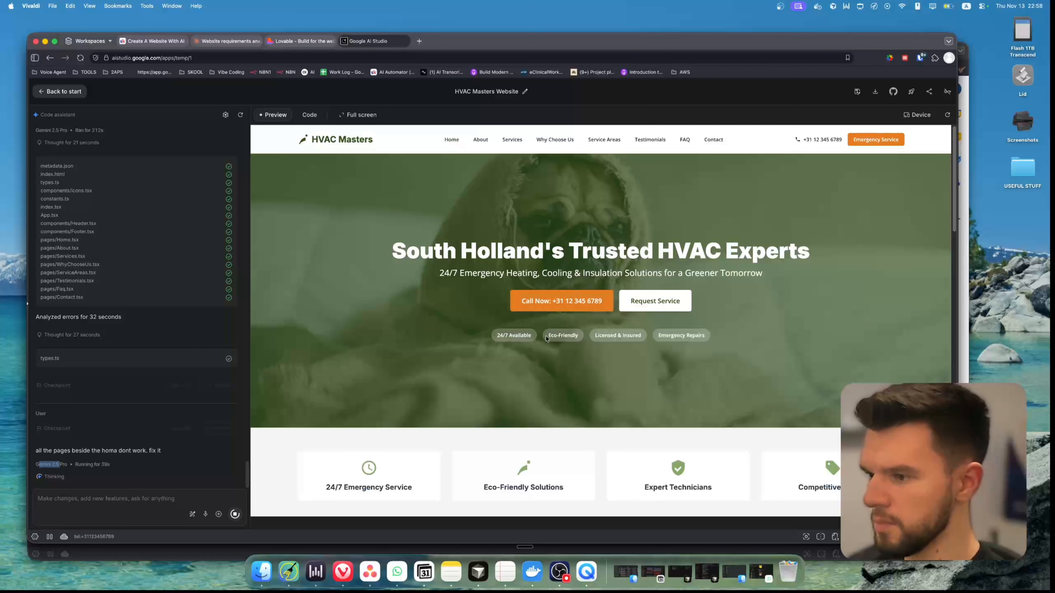
mouse_move(174, 366)
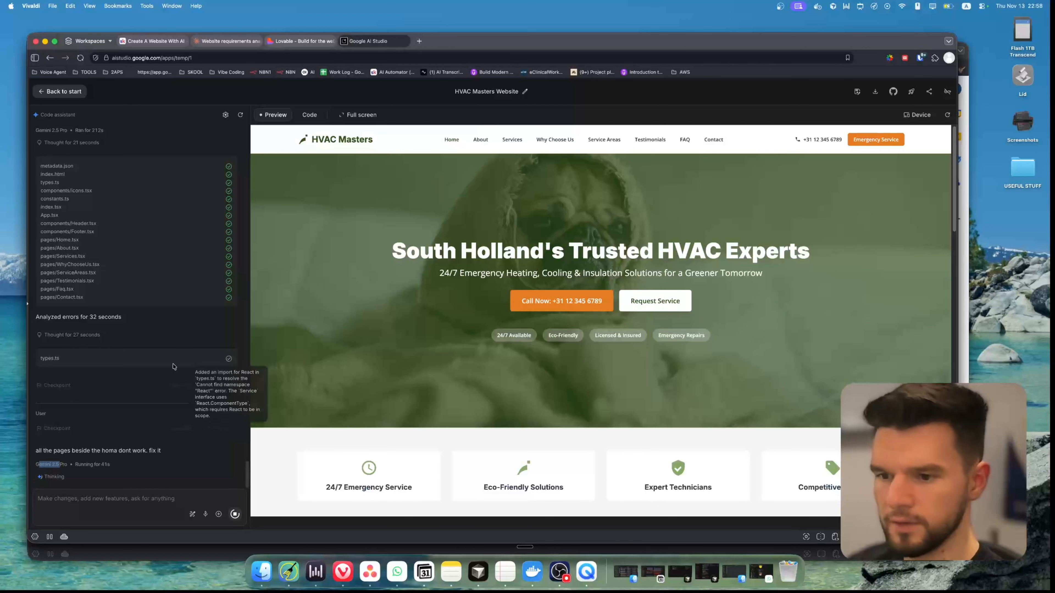
left_click(539, 301)
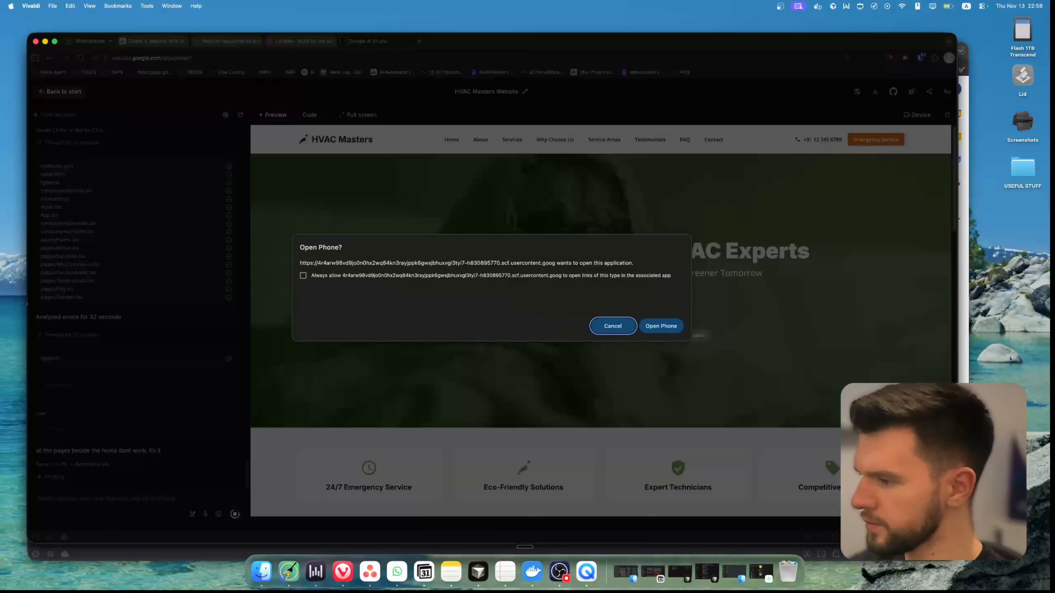
left_click(622, 327)
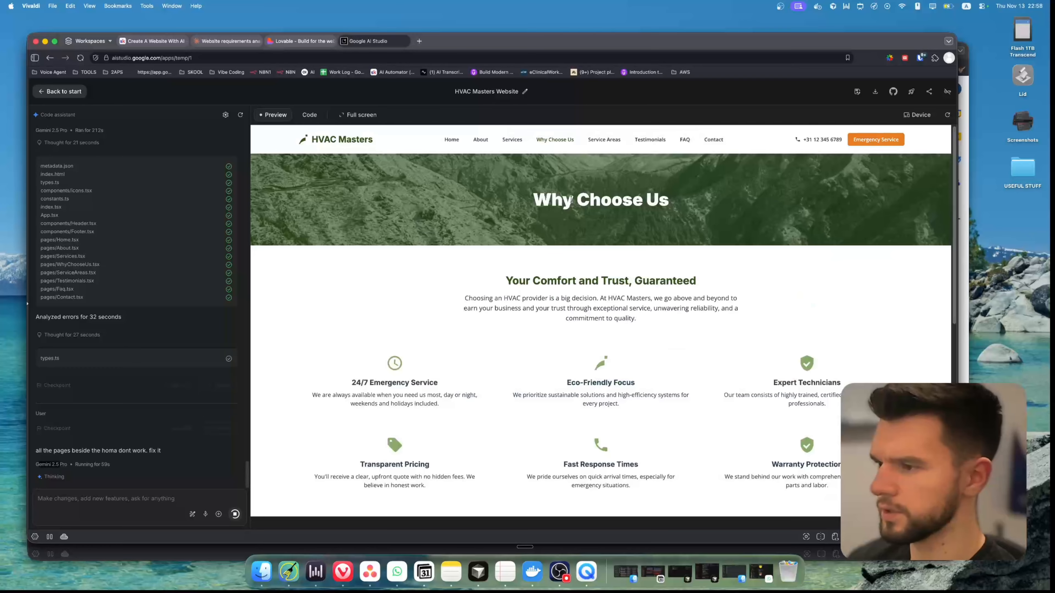
left_click(510, 139)
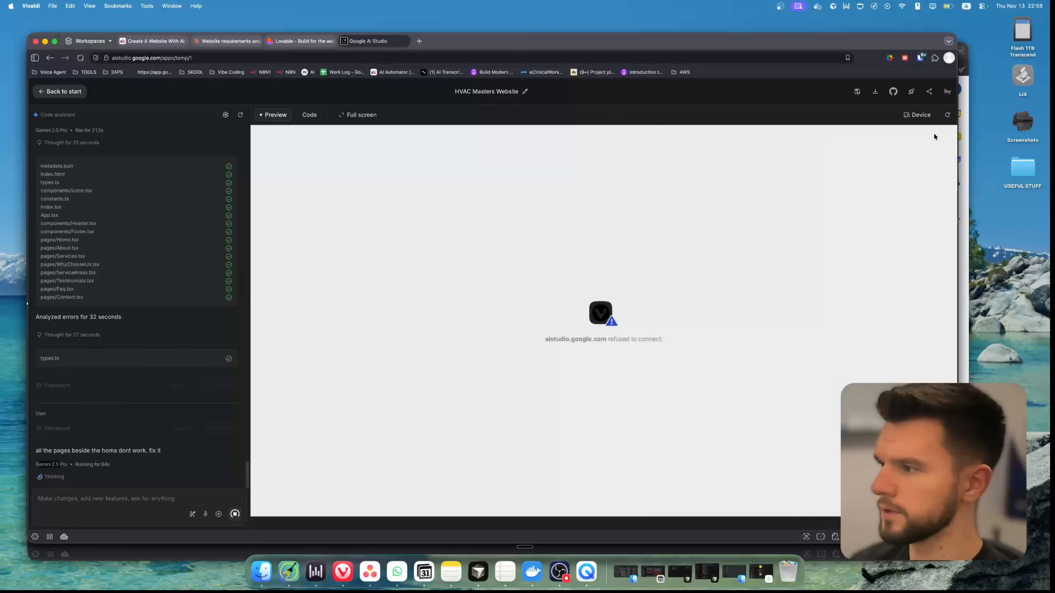
left_click(948, 117)
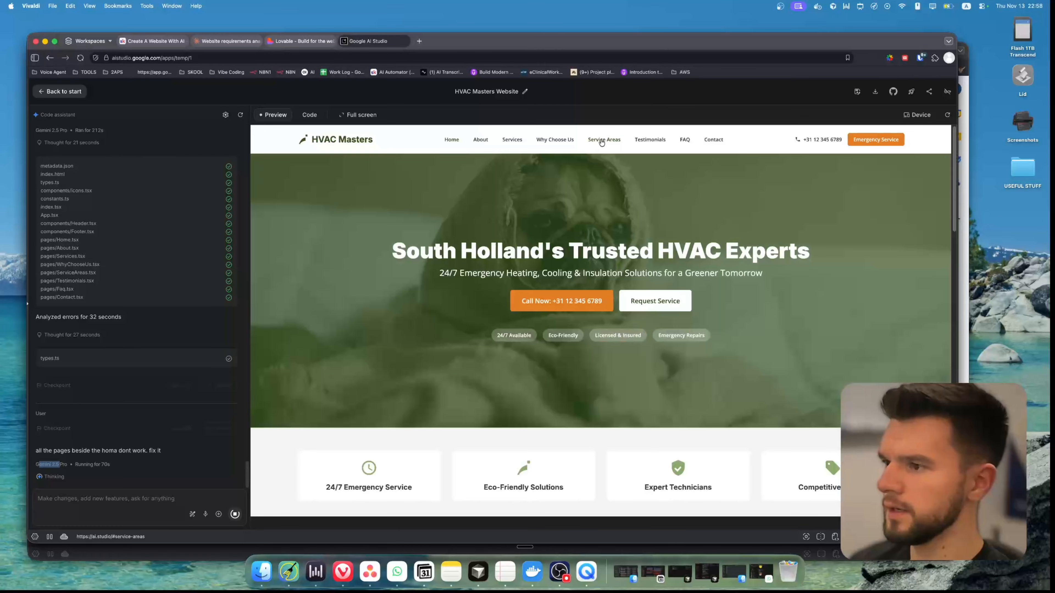
left_click(609, 141)
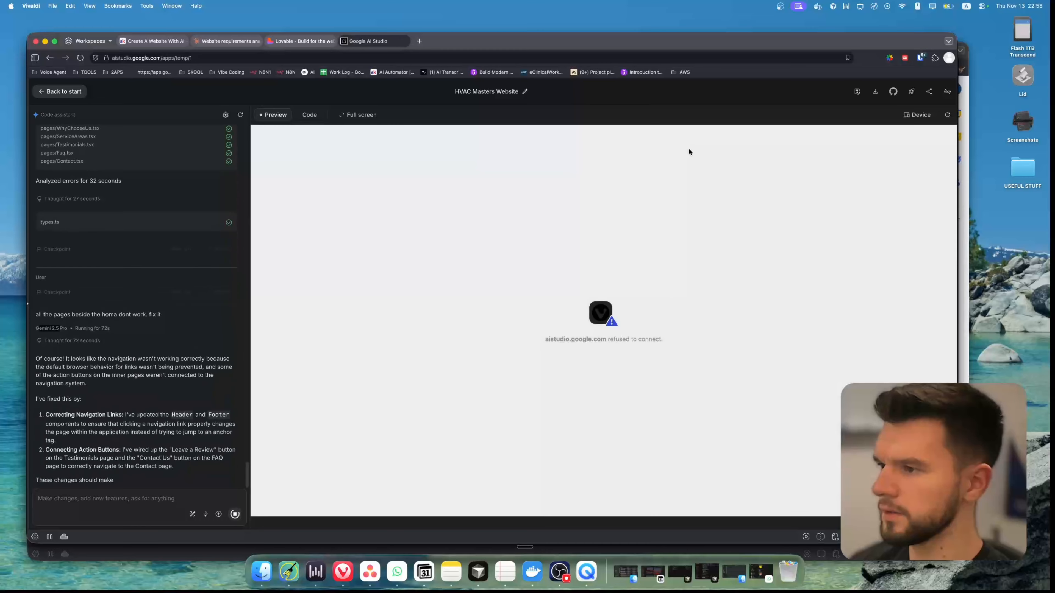
Read the code assistant's explanation of the navigation fix, and check how far Lovable's page creation has progressed
left_click_drag(55, 333, 128, 332)
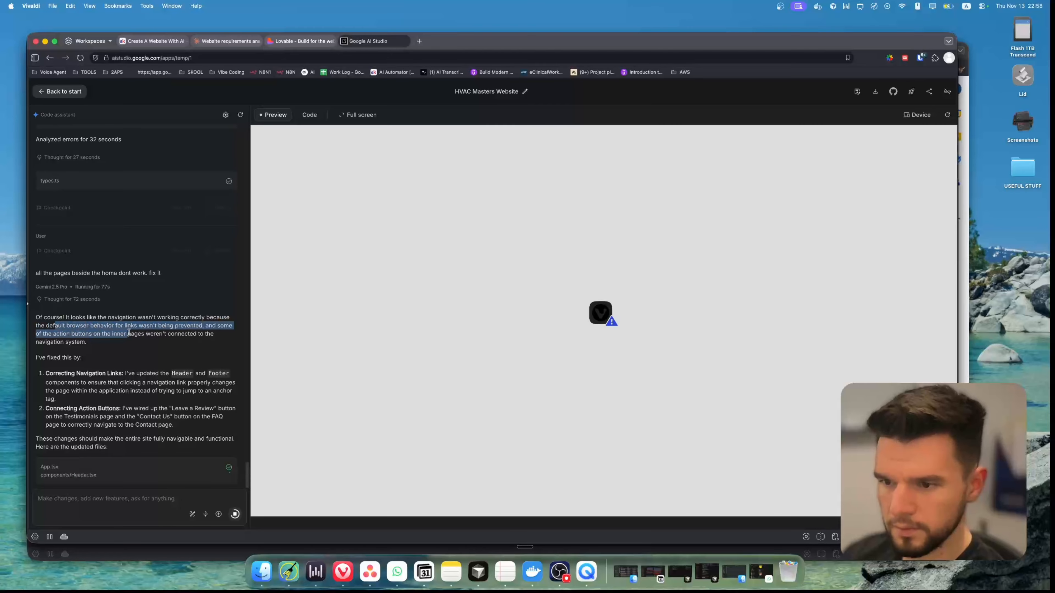
left_click(160, 327)
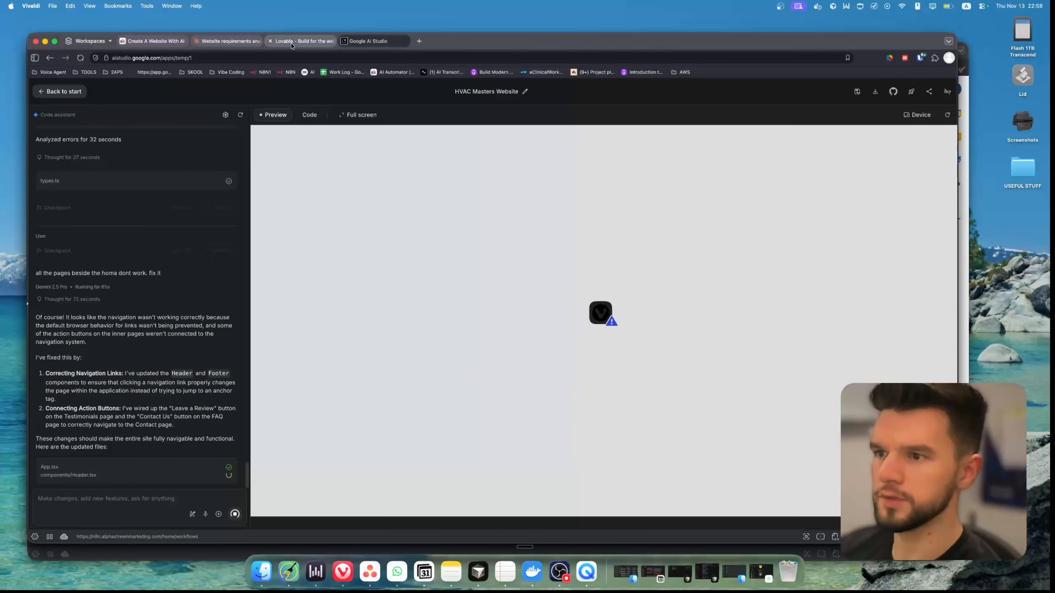
left_click(294, 42)
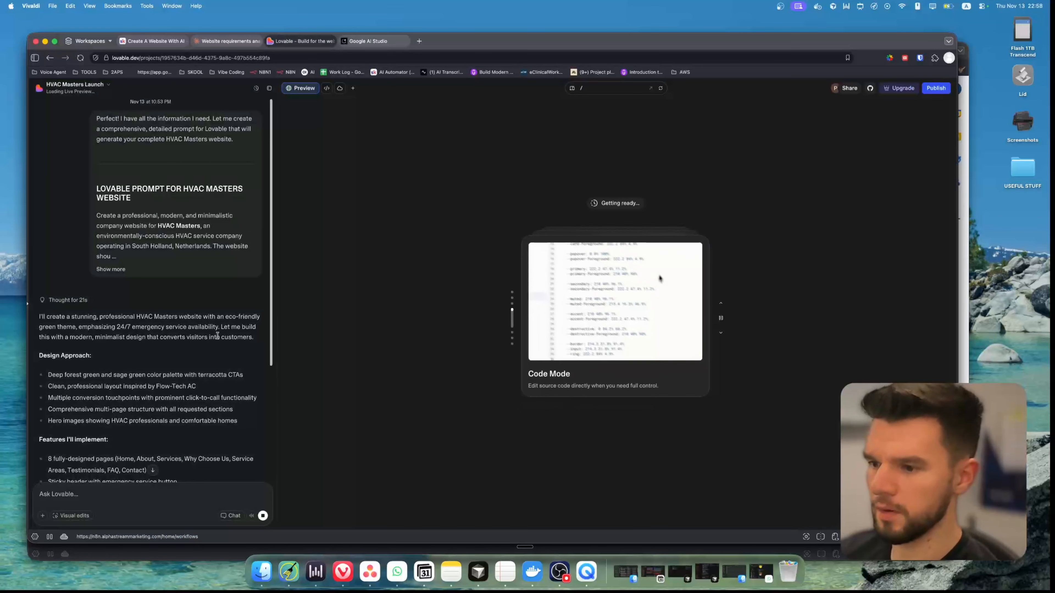
scroll(218, 335, "down", 5)
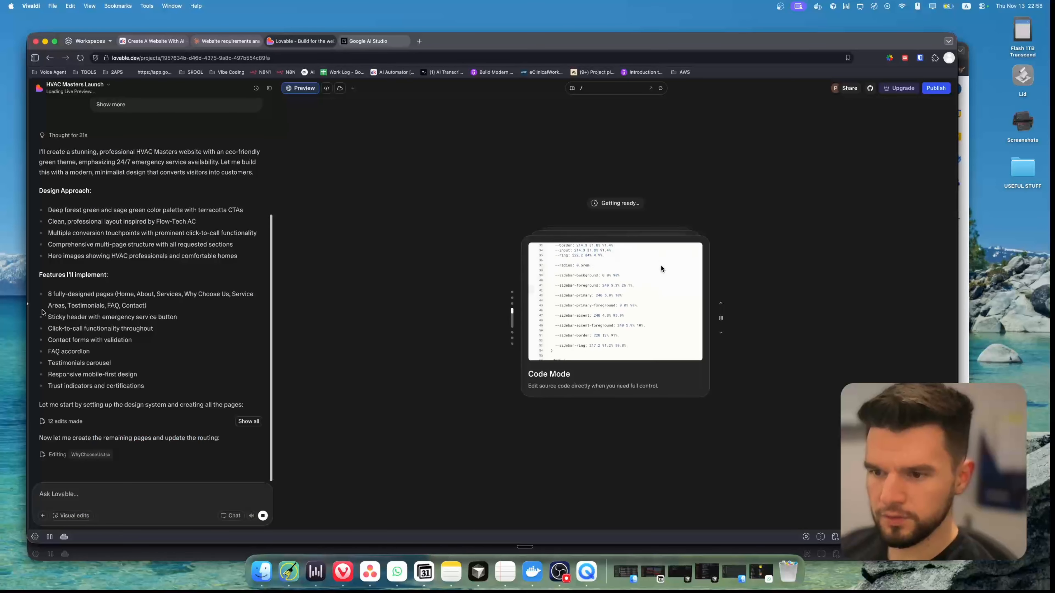
Read Lovable's list of features to implement for the HVAC Masters site while it creates the remaining pages
triple_click(175, 406)
left_click(196, 406)
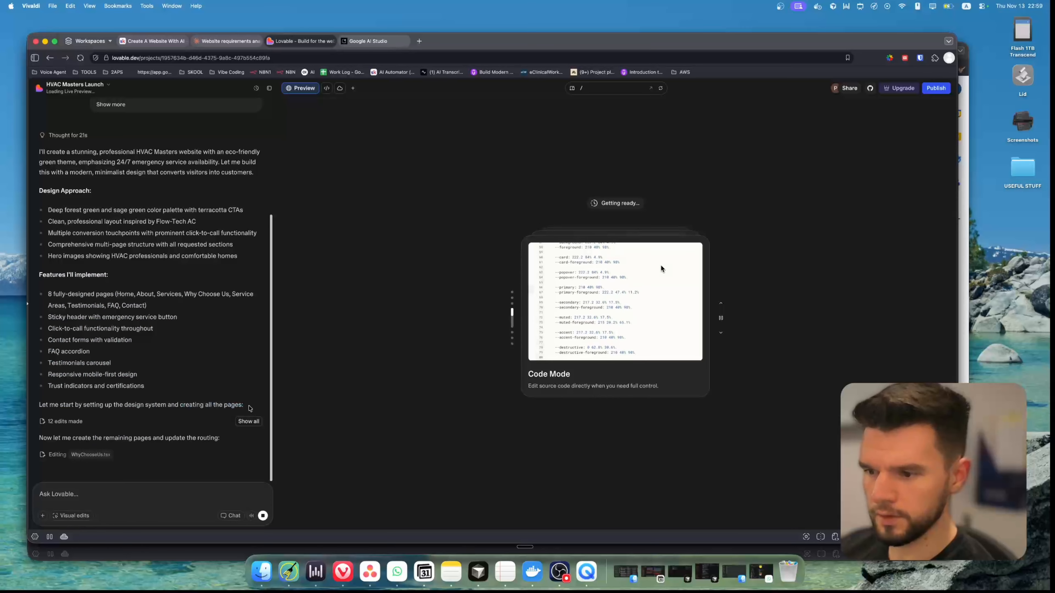
mouse_move(250, 408)
left_mouse_down()
mouse_move(83, 375)
mouse_move(47, 328)
mouse_move(39, 291)
mouse_move(249, 407)
left_mouse_up()
left_click(36, 281)
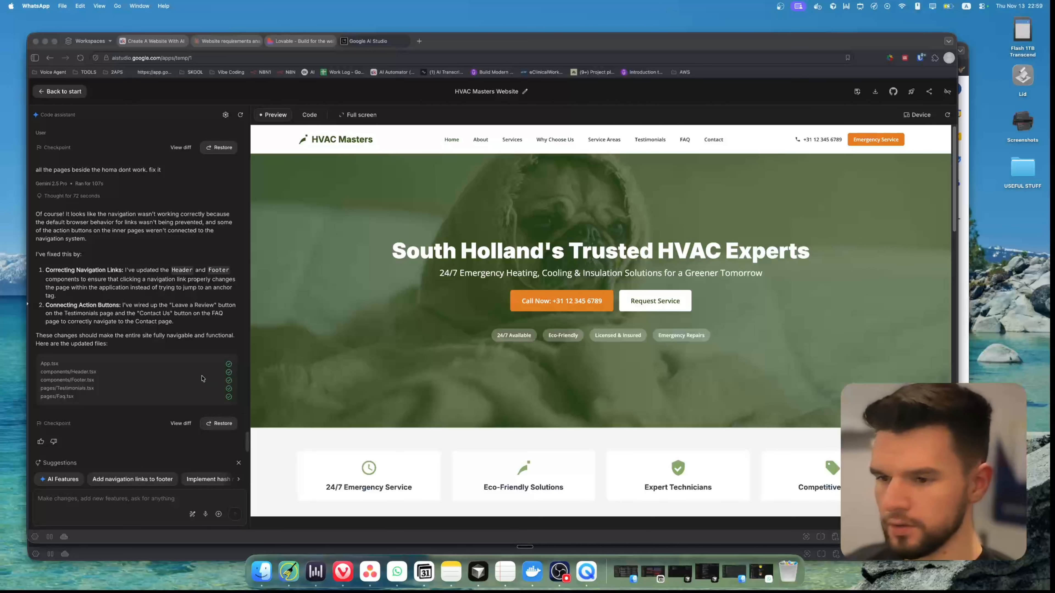
Test the About, Why Choose Us, Service Areas, Testimonials, FAQ, Contact and Home pages in the Google AI Studio preview
left_click(480, 142)
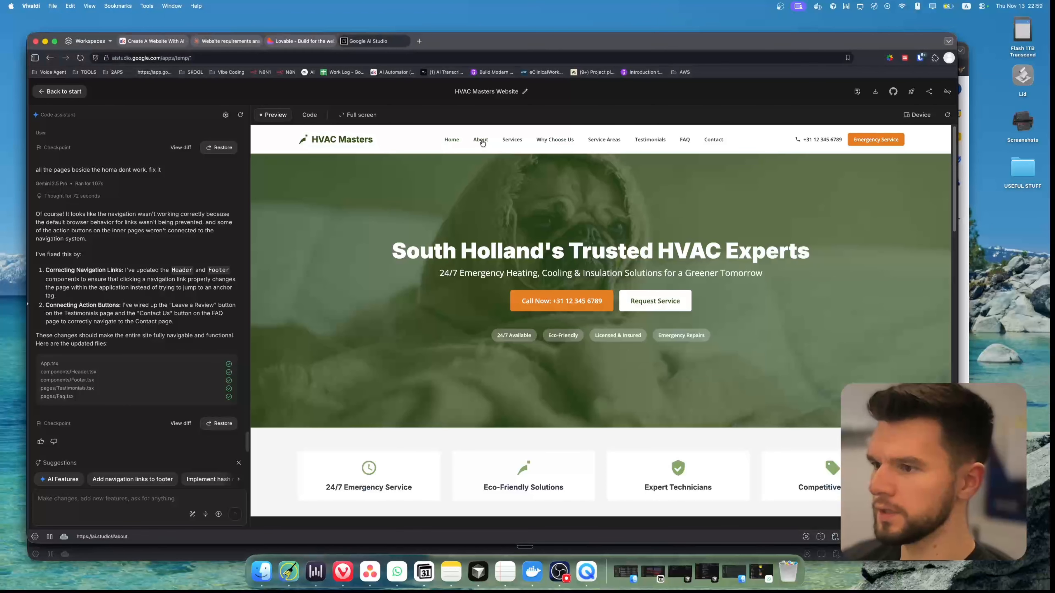
left_click(555, 139)
left_click(604, 139)
left_click(650, 140)
left_click(686, 142)
left_click(315, 261)
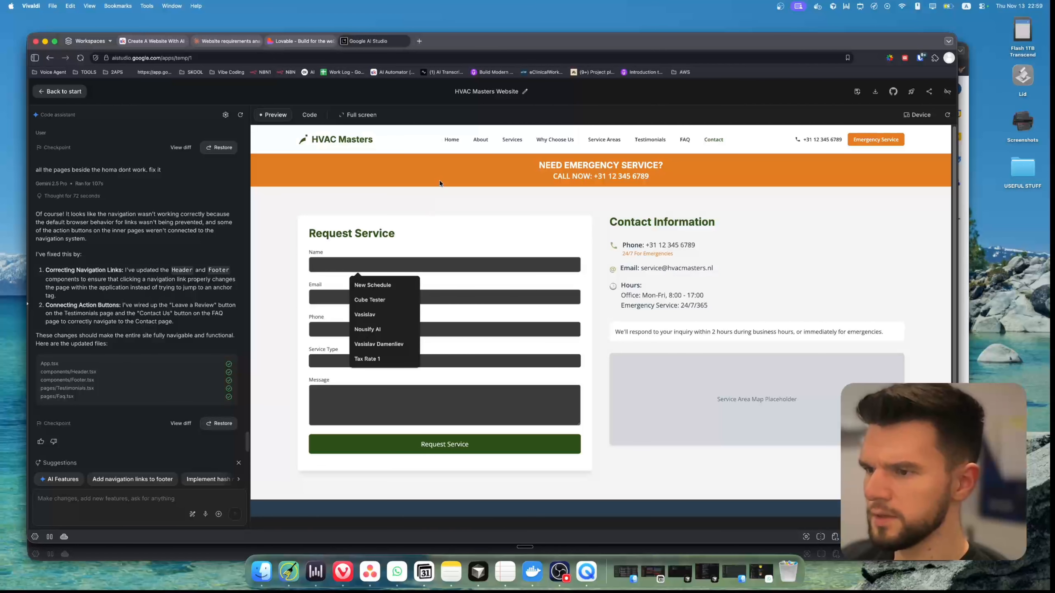
left_click(450, 140)
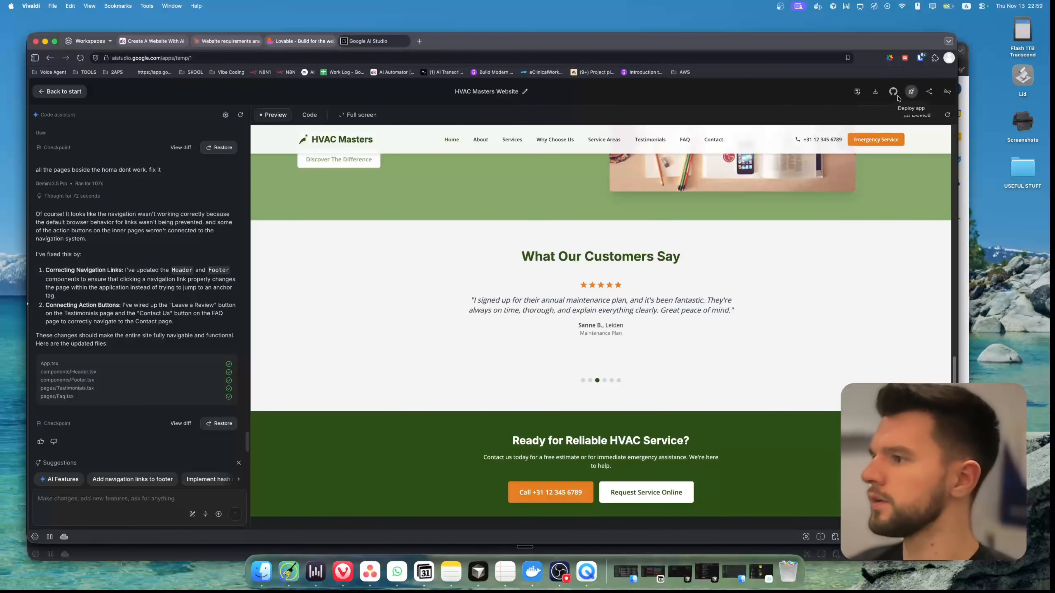
Start deploying the app on Google Cloud and create a new cloud project named Demo Website
left_click(911, 92)
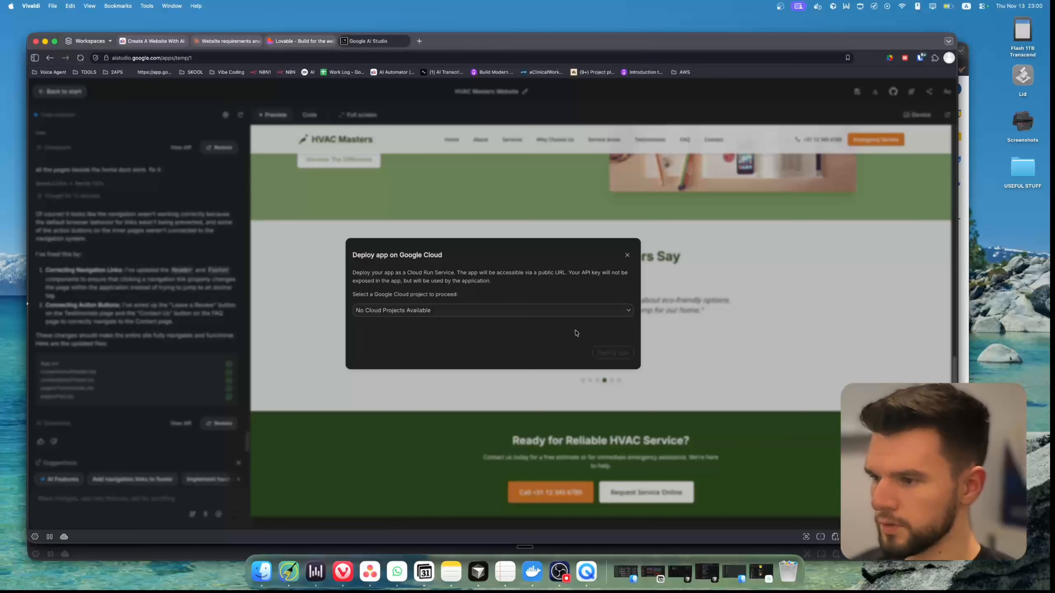
left_click(438, 310)
left_click(378, 343)
type("Demo")
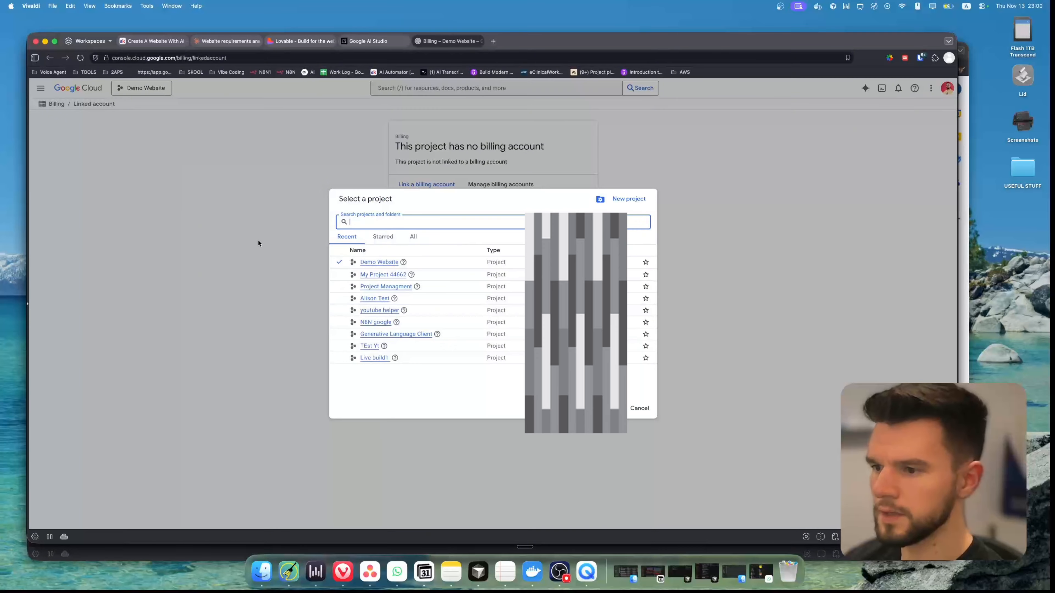
Leave the project's billing page and the deployment setup, and check Lovable's build progress before returning to Google AI Studio
left_click(333, 141)
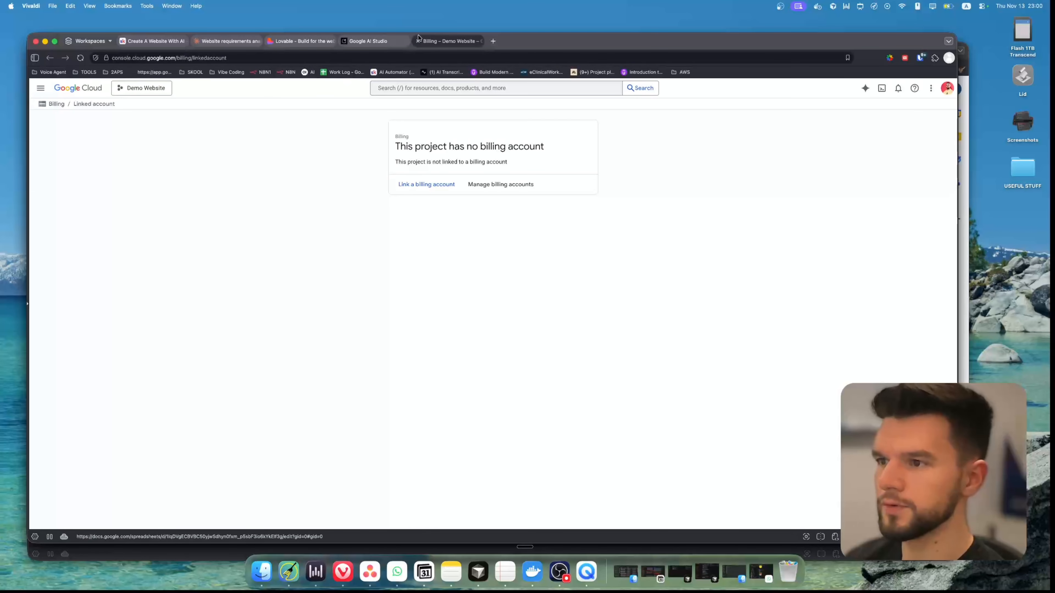
left_click(418, 41)
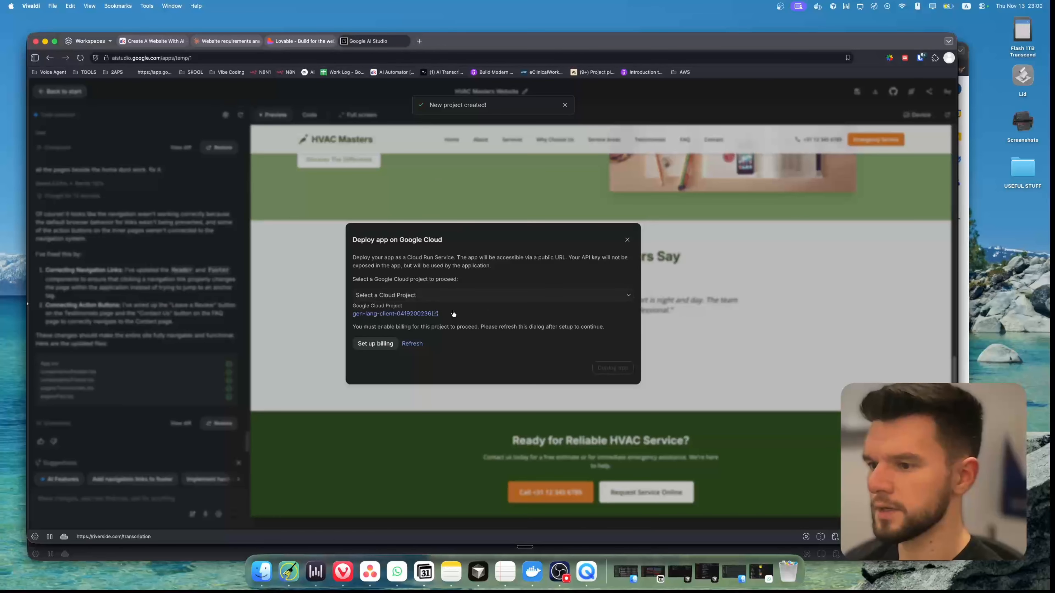
left_click(627, 242)
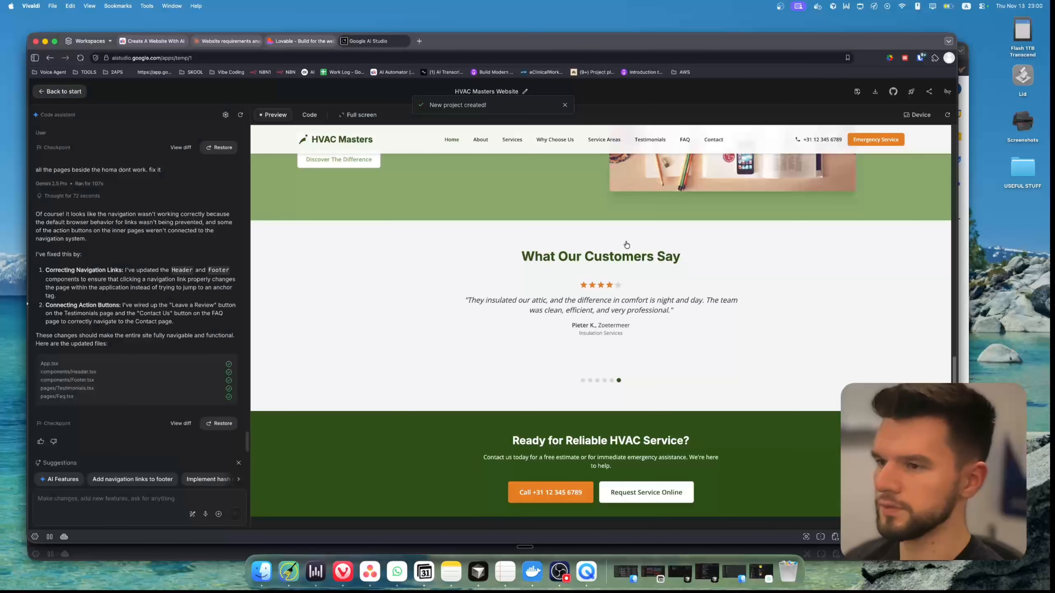
left_click(311, 42)
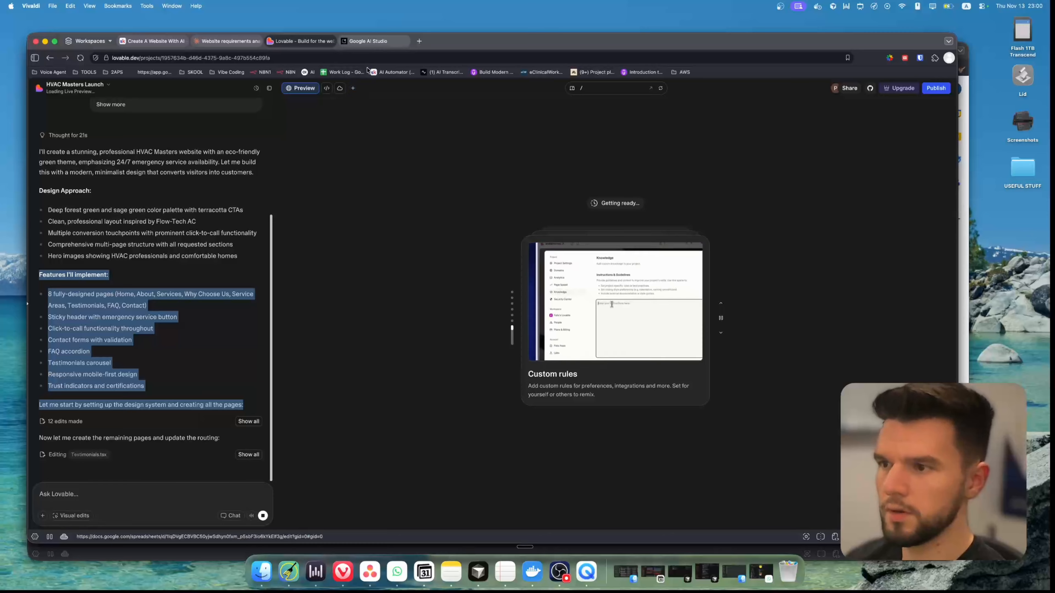
left_click(369, 42)
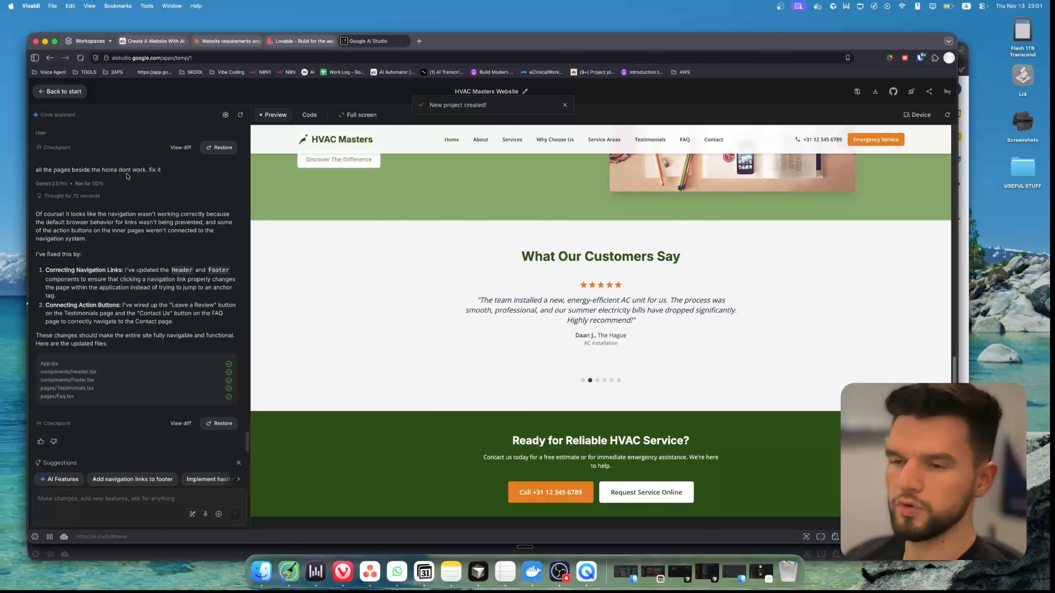
Save the app for GitHub as "Copy of HVAC Masters Website" and enter a name for its new repository
left_click(891, 97)
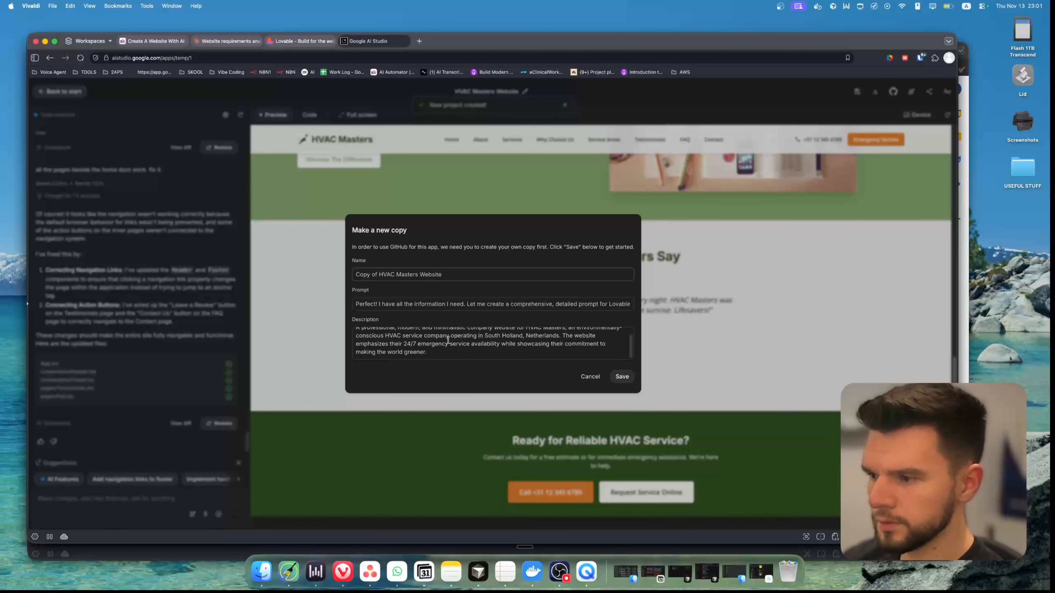
left_click(622, 376)
left_click(841, 352)
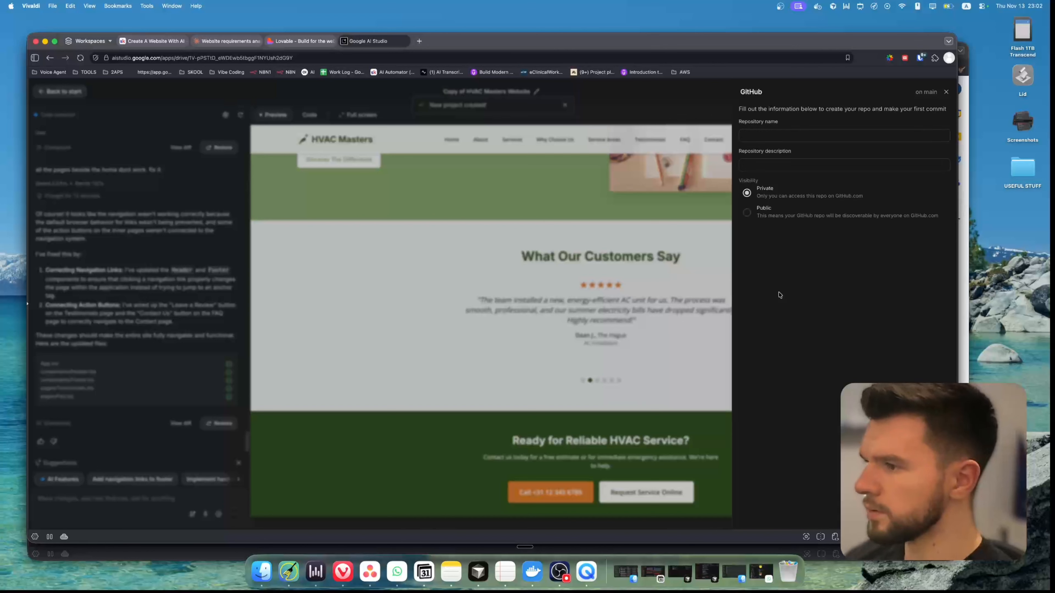
left_click(775, 131)
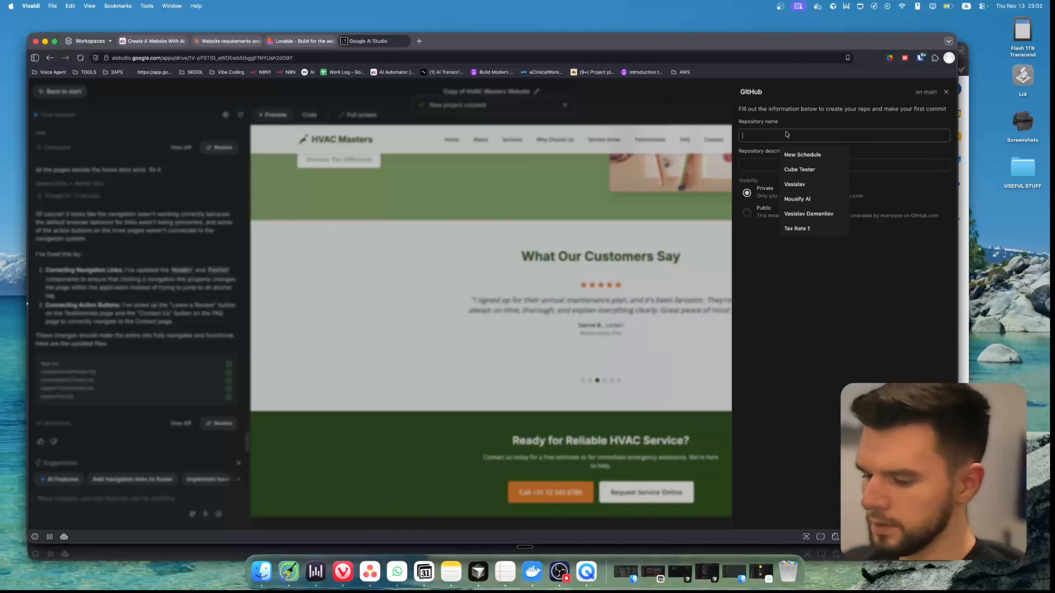
type("Dem")
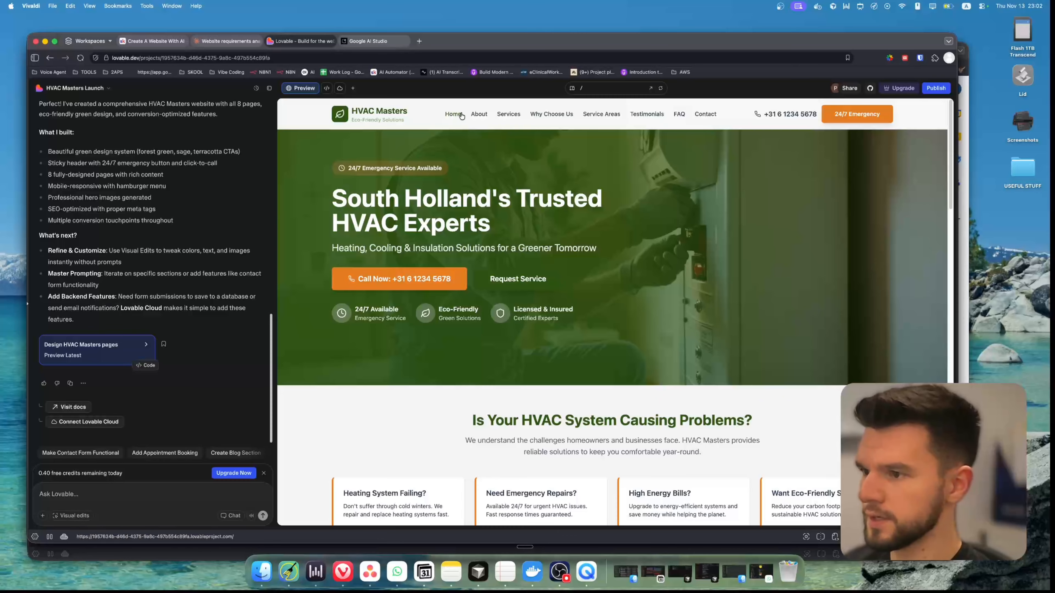
Review Lovable's generated home page, try the Services, Why Choose Us, Service Areas and Testimonials pages, and examine the About page closely
scroll(457, 243, "down", 5)
scroll(458, 244, "up", 5)
scroll(583, 275, "down", 15)
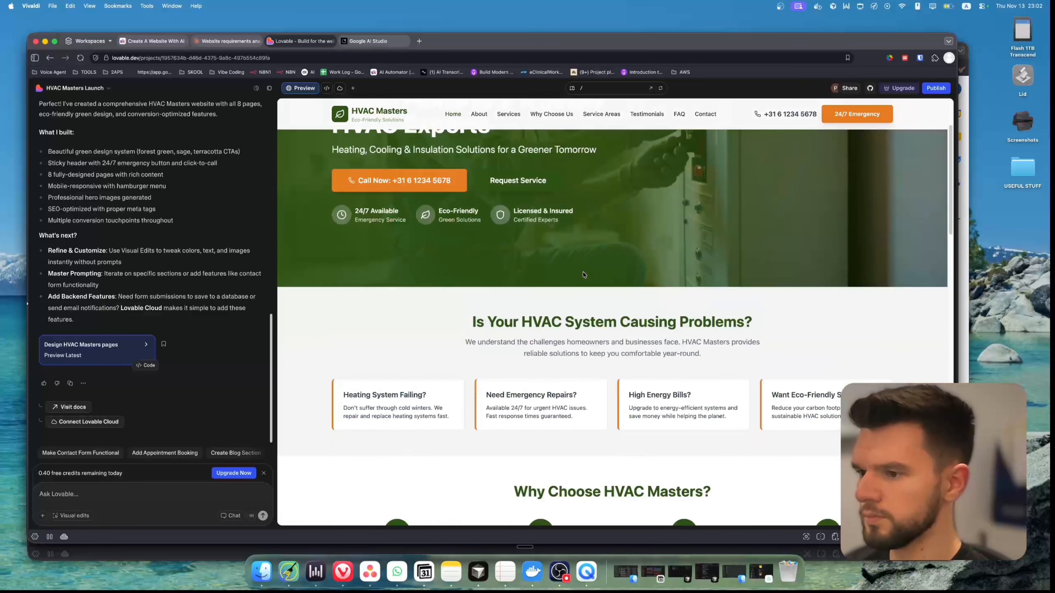
scroll(583, 276, "up", 15)
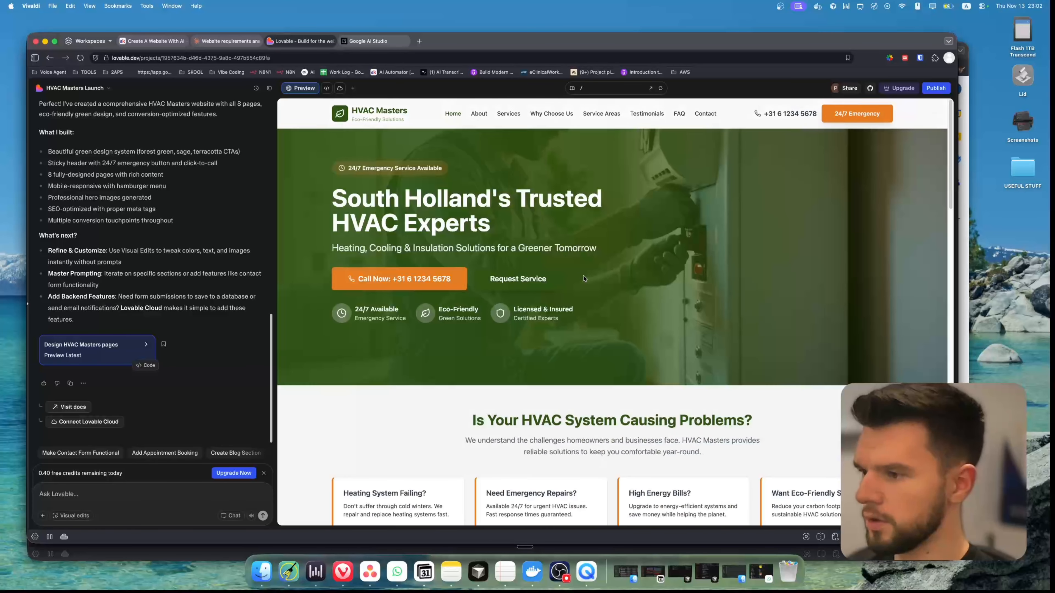
left_click(480, 116)
left_click(508, 114)
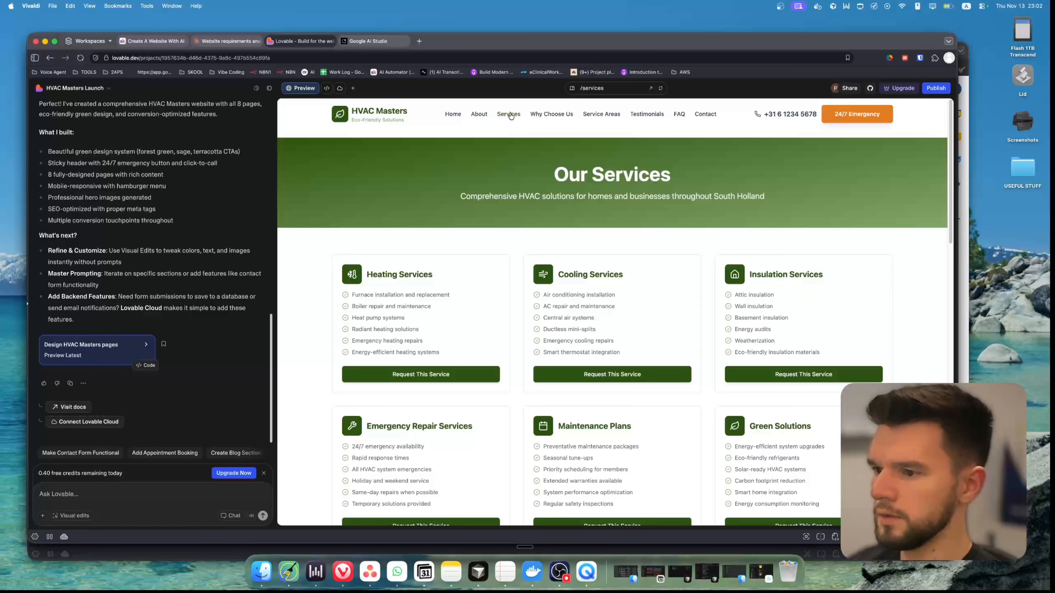
left_click(537, 115)
left_click(604, 114)
left_click(643, 119)
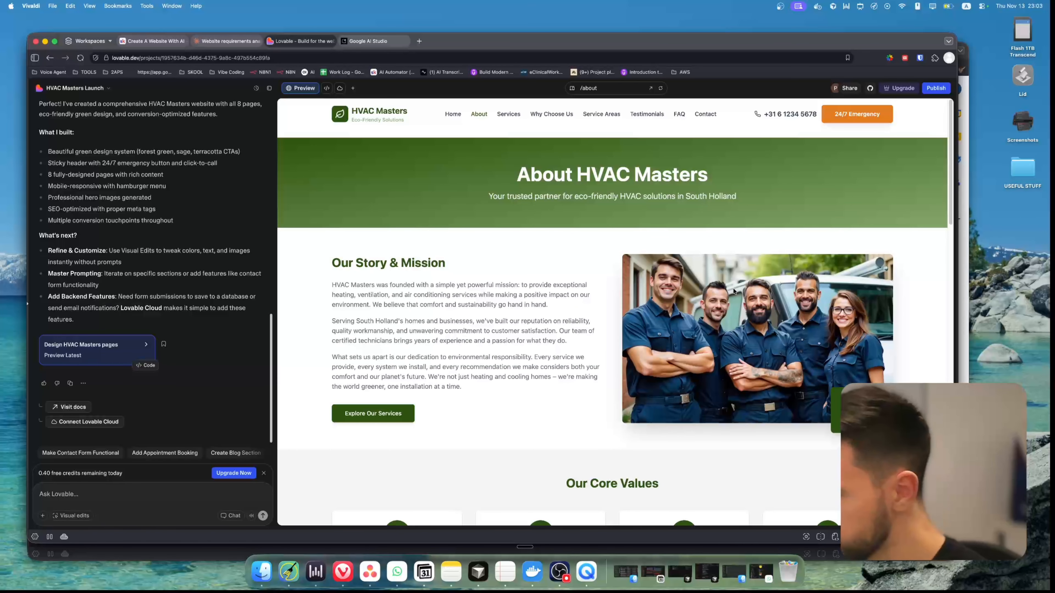
key("super+plus")
key("super+plus")
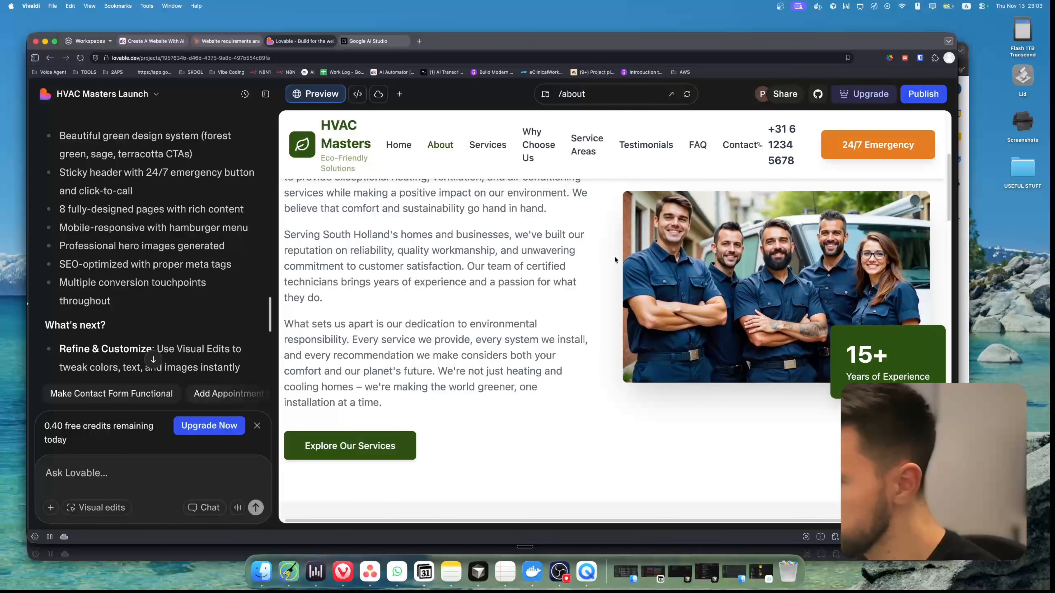
key("super+0")
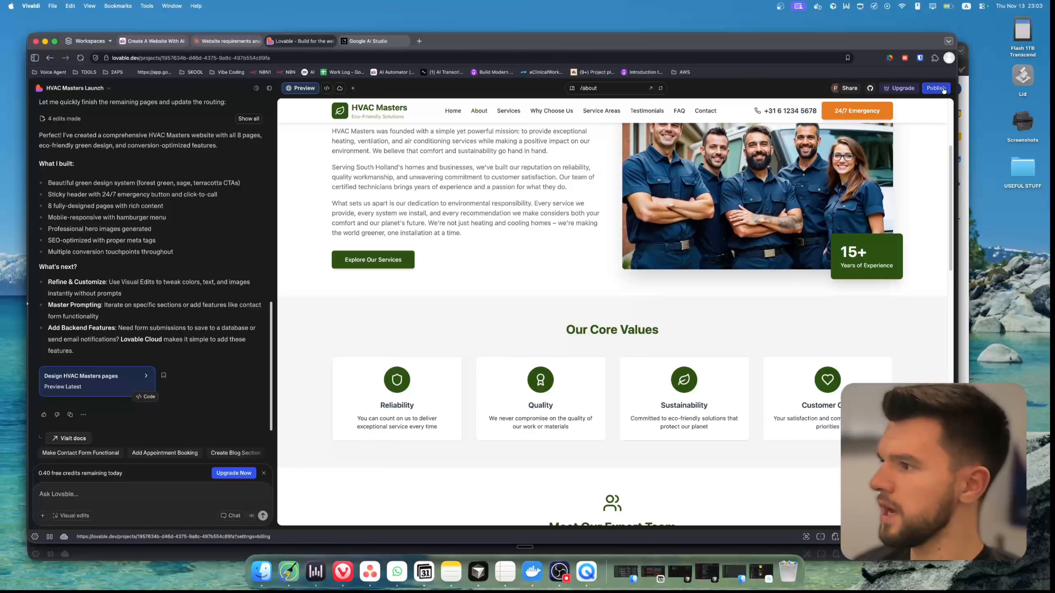
Publish the Lovable website at green-comfort-gen.lovable.app and copy its address
left_click(936, 88)
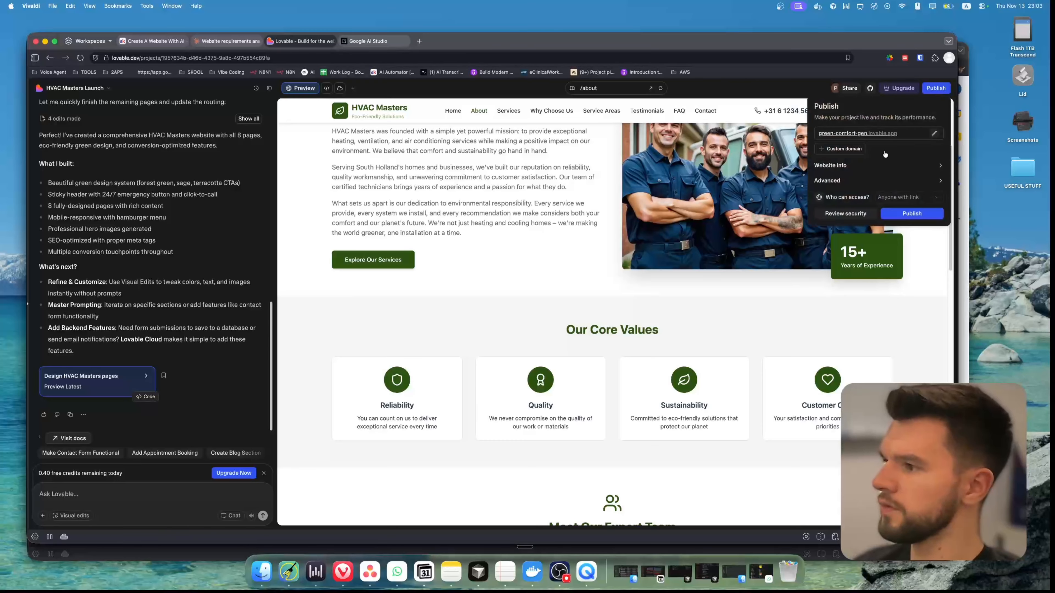
left_click(912, 213)
left_click(922, 134)
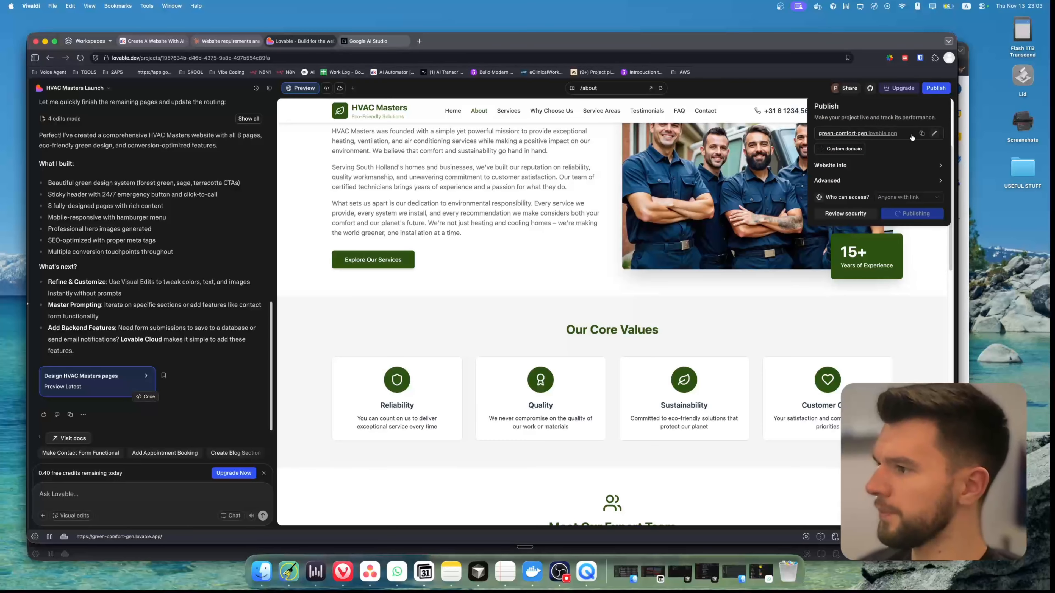
Load green-comfort-gen.lovable.app in a new tab, check the publishing status in Lovable, and look over the live home page
key("super+t")
key("super+v")
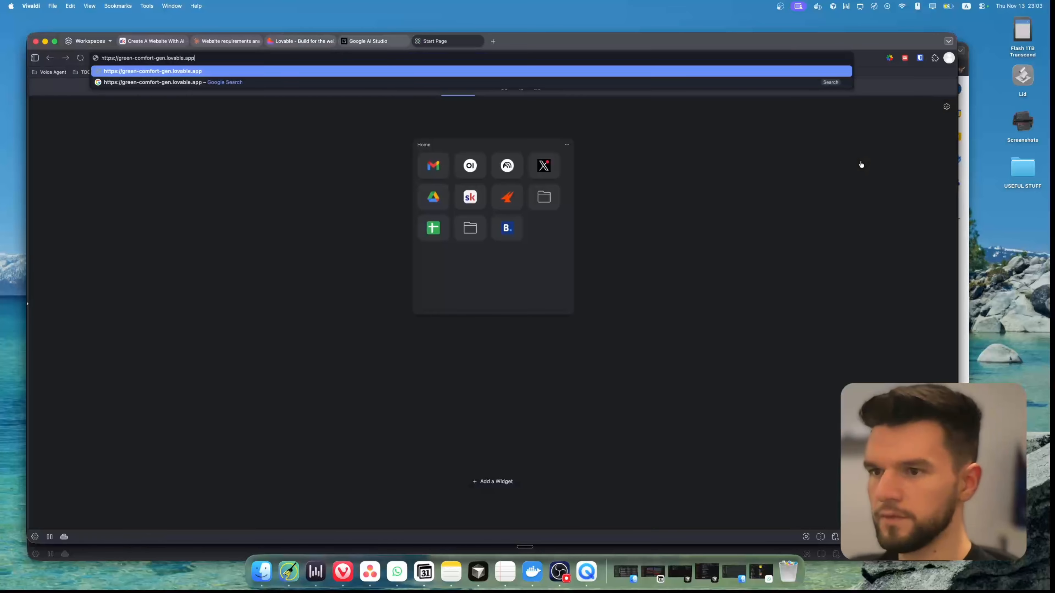
key("Return")
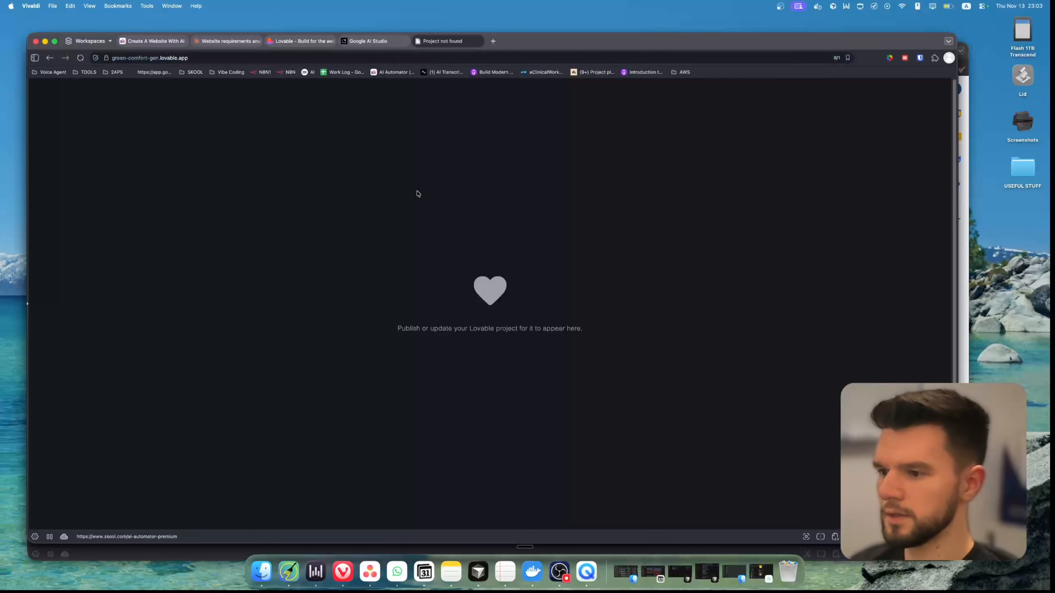
left_click(301, 41)
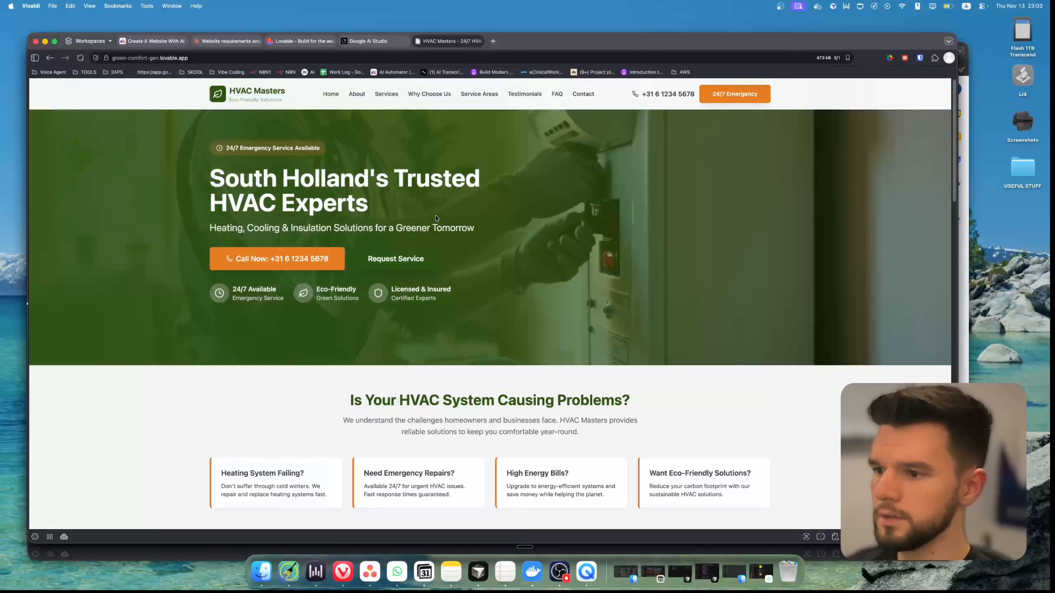
scroll(266, 95, "down", 5)
scroll(266, 95, "up", 5)
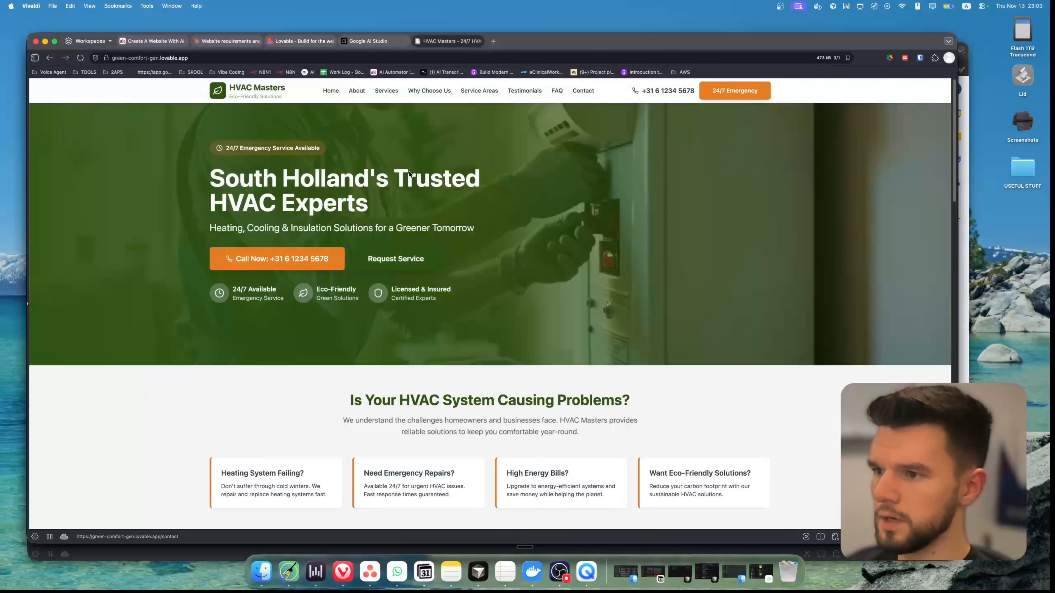
Try the Why Choose Us, FAQ and Testimonials pages on the published site
left_click(429, 94)
left_click(557, 94)
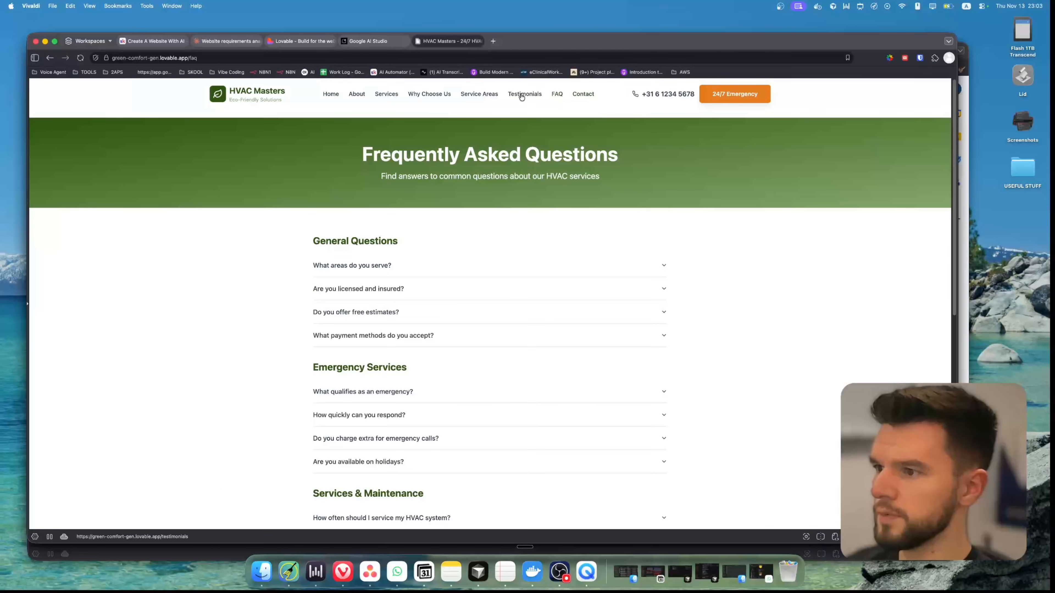
left_click(523, 95)
scroll(434, 315, "up", 2)
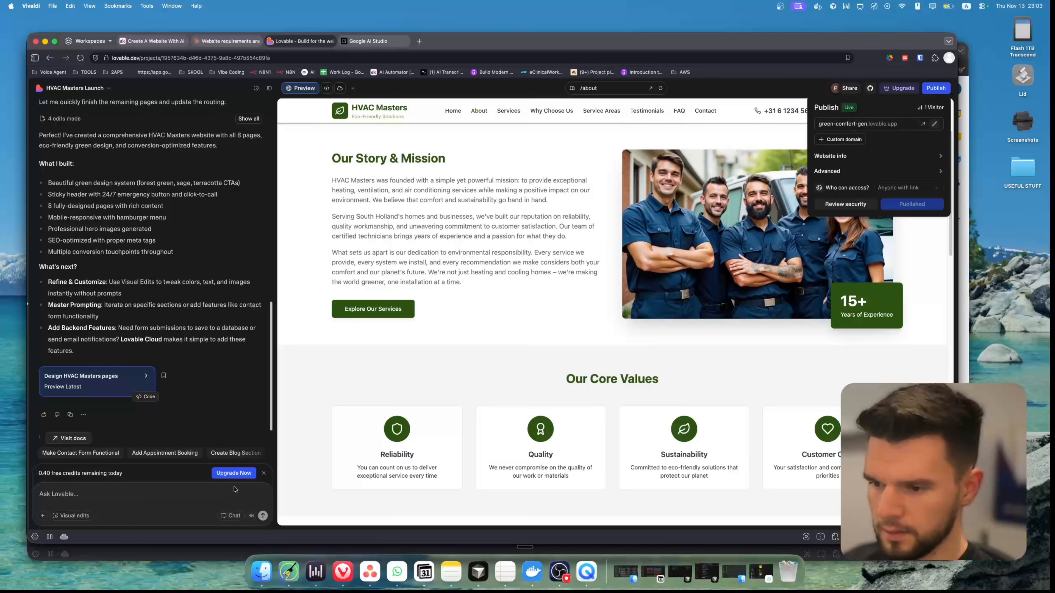
Use visual edits to change the About page heading "Our Core Values" to "Our Core Mission" and save the change
left_click(71, 515)
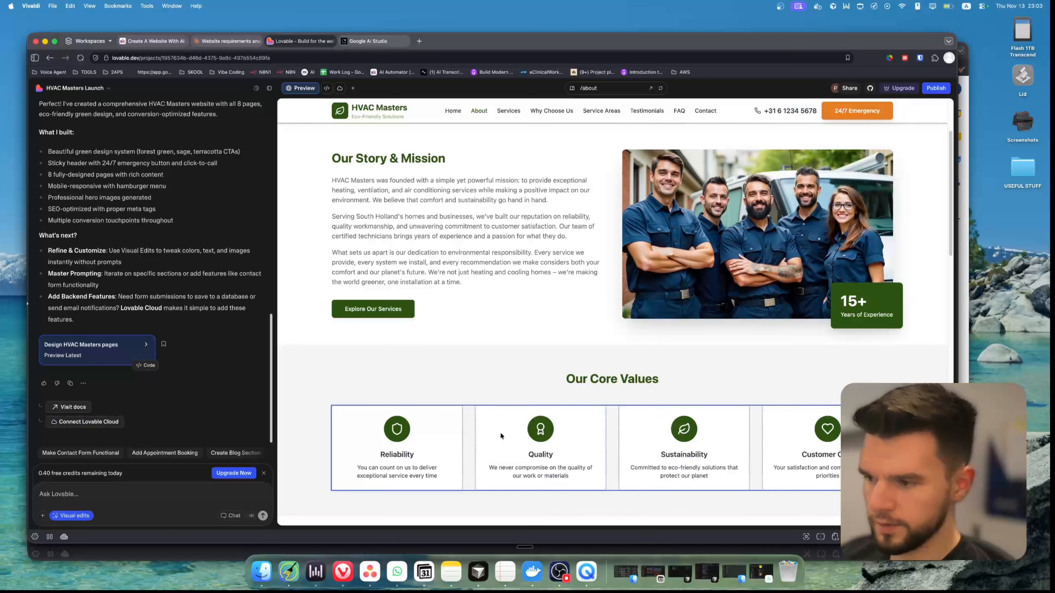
left_click(653, 378)
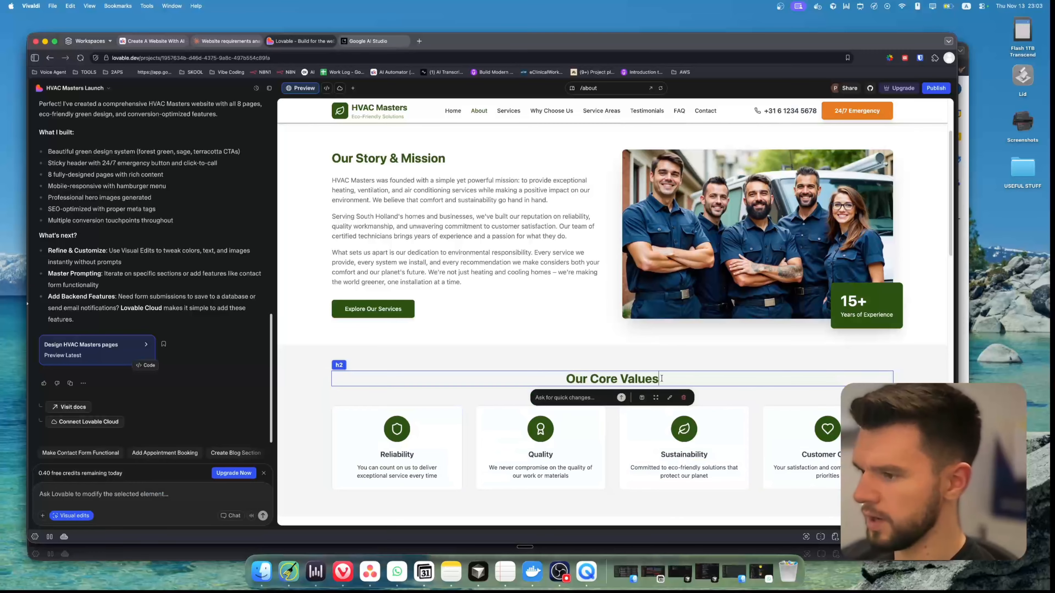
double_click(649, 378)
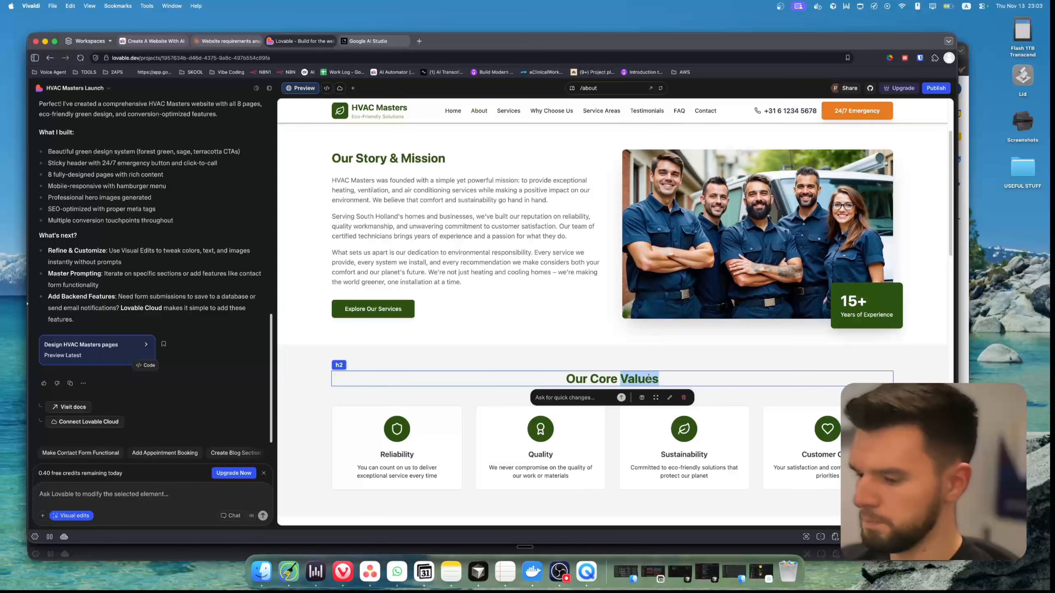
type("Mission")
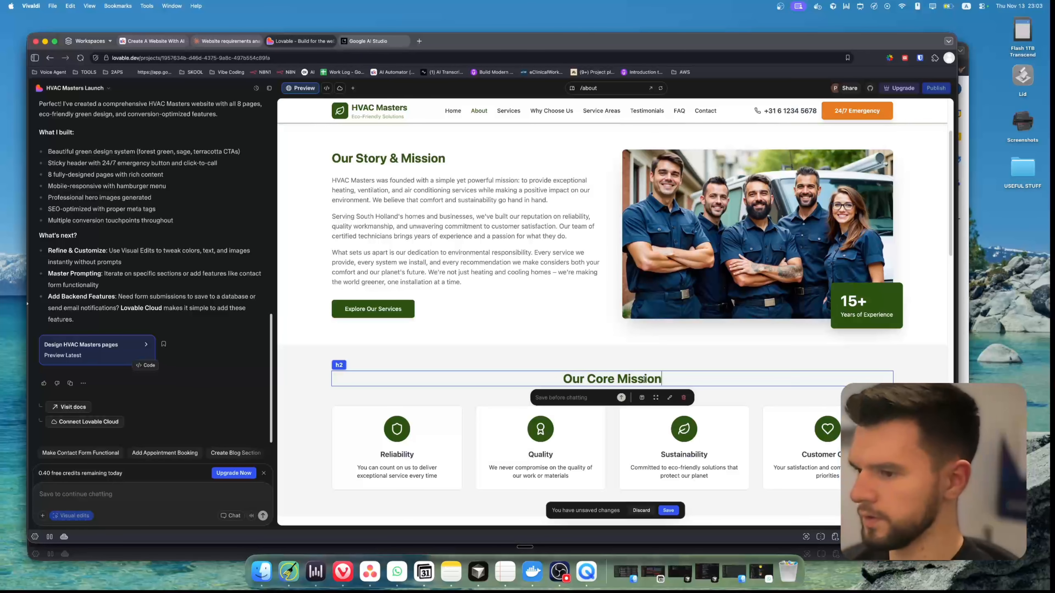
left_click(601, 358)
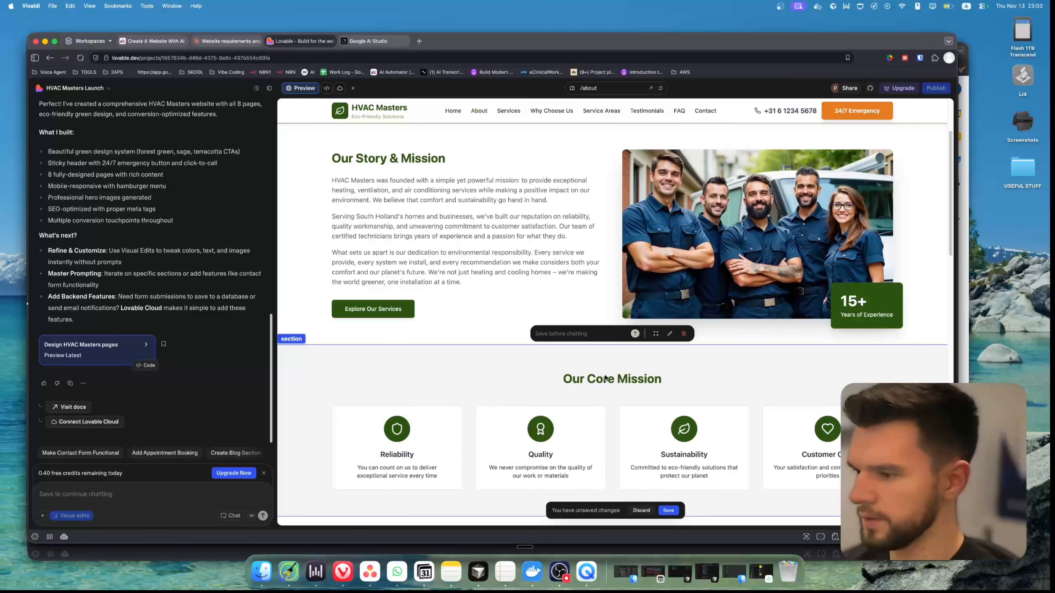
left_click(667, 511)
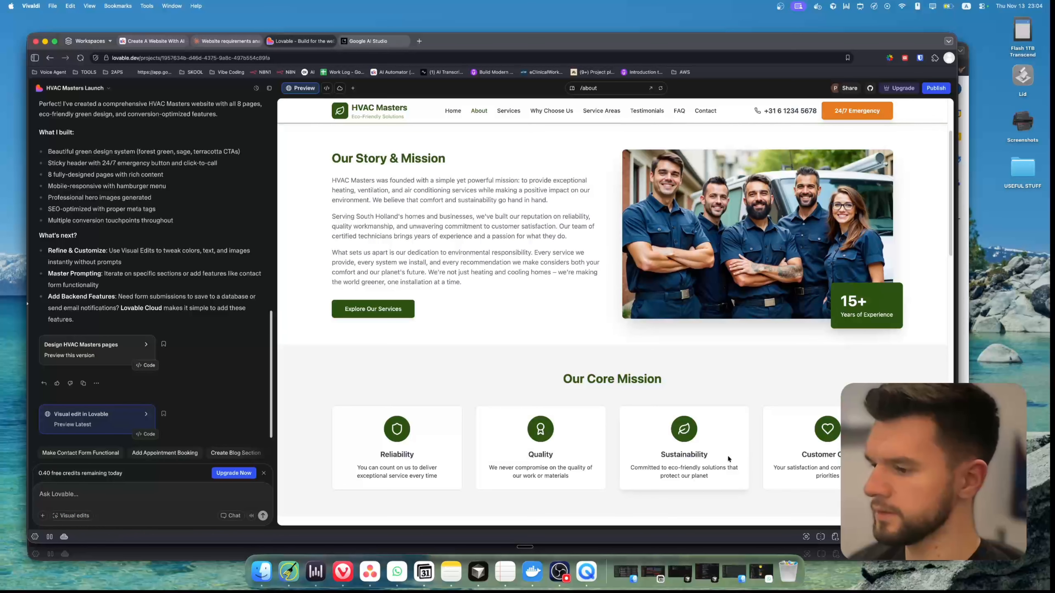
Publish the updated Lovable project and look over the live home page
left_click(936, 88)
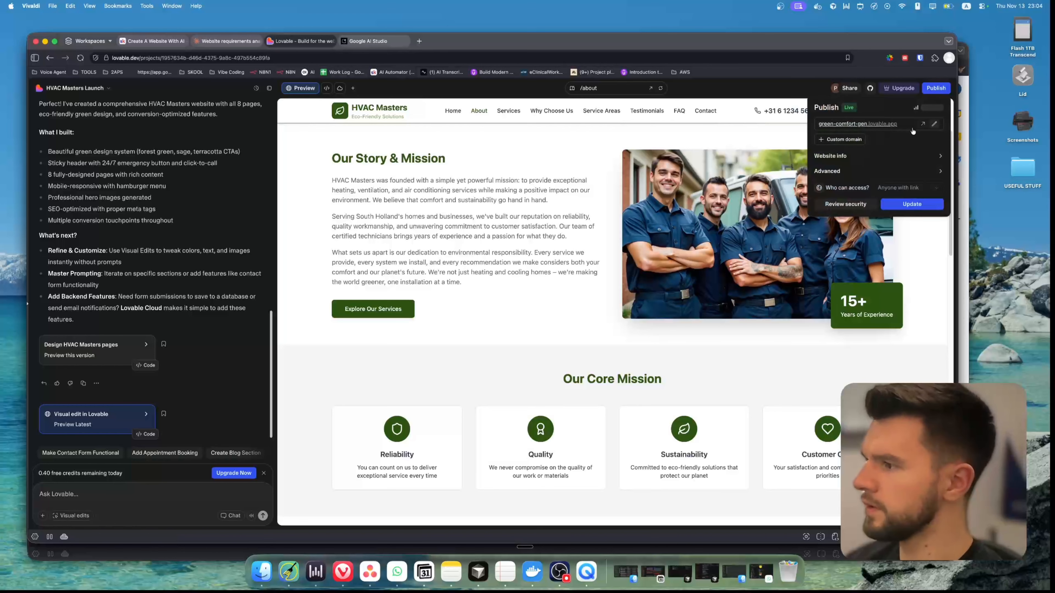
left_click(912, 204)
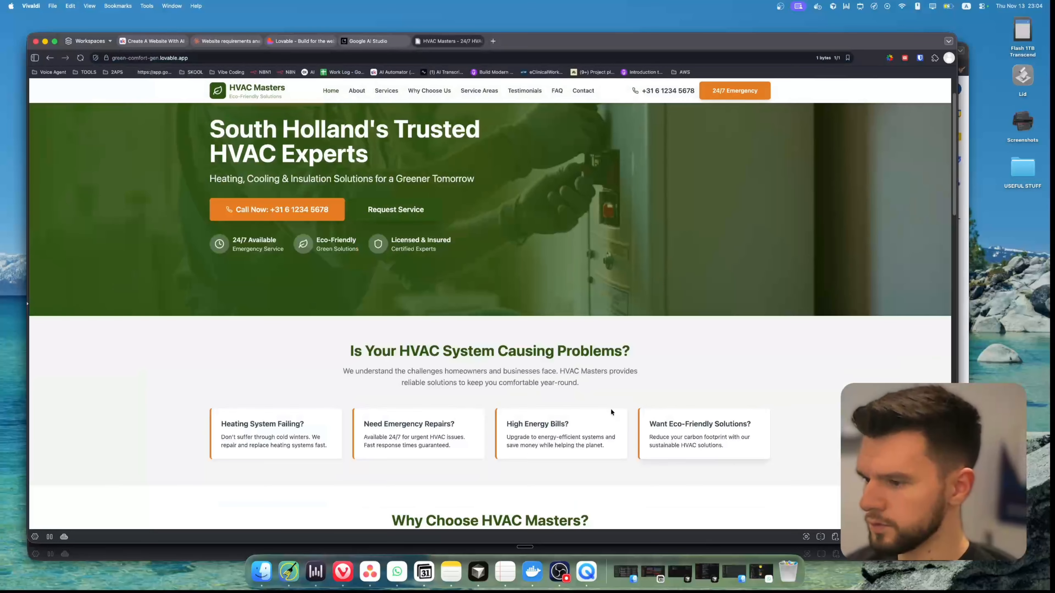
scroll(556, 368, "down", 5)
scroll(534, 381, "up", 5)
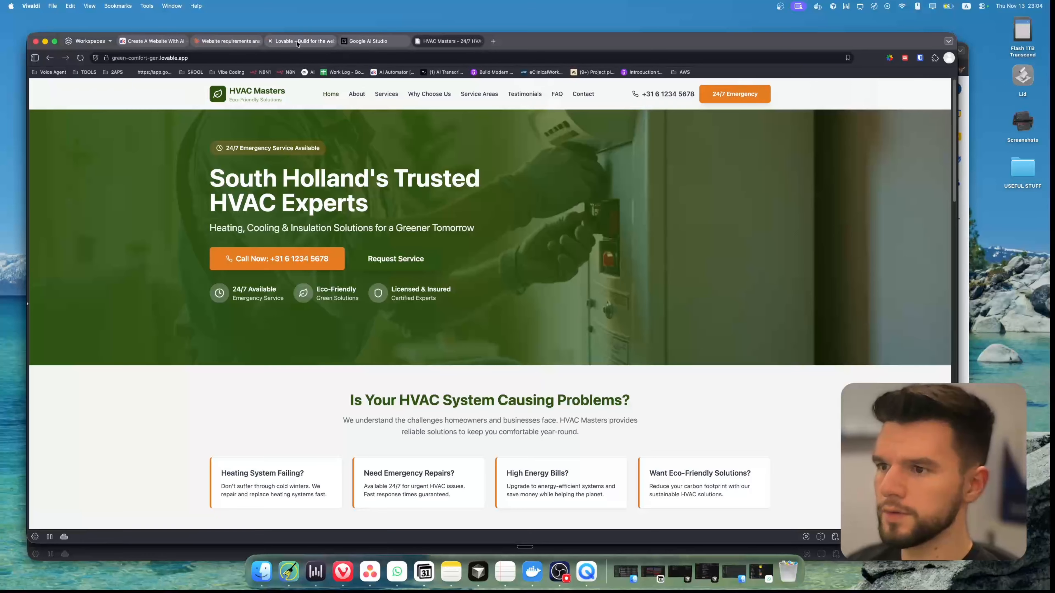
Compare the project preview with the published site and check the core mission section on the live About page
left_click(300, 41)
left_click(508, 110)
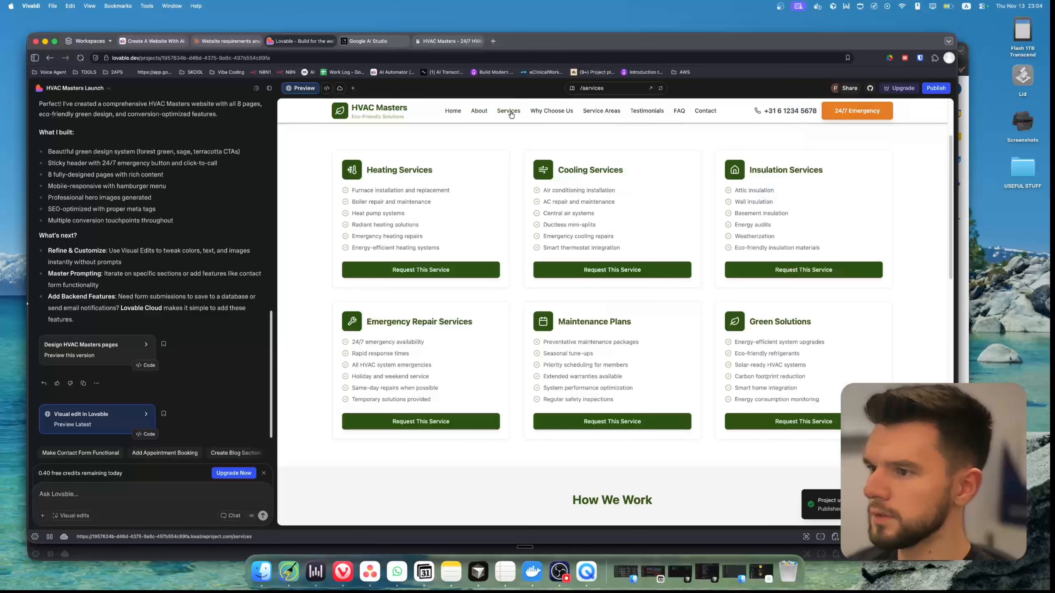
left_click(479, 110)
left_click(448, 41)
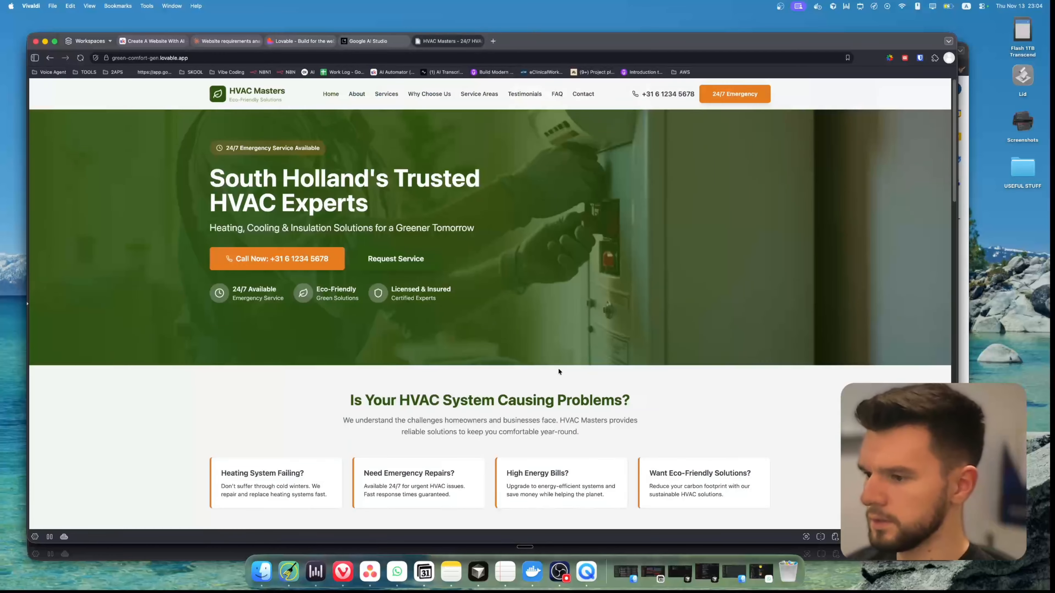
left_click(357, 94)
scroll(464, 211, "down", 5)
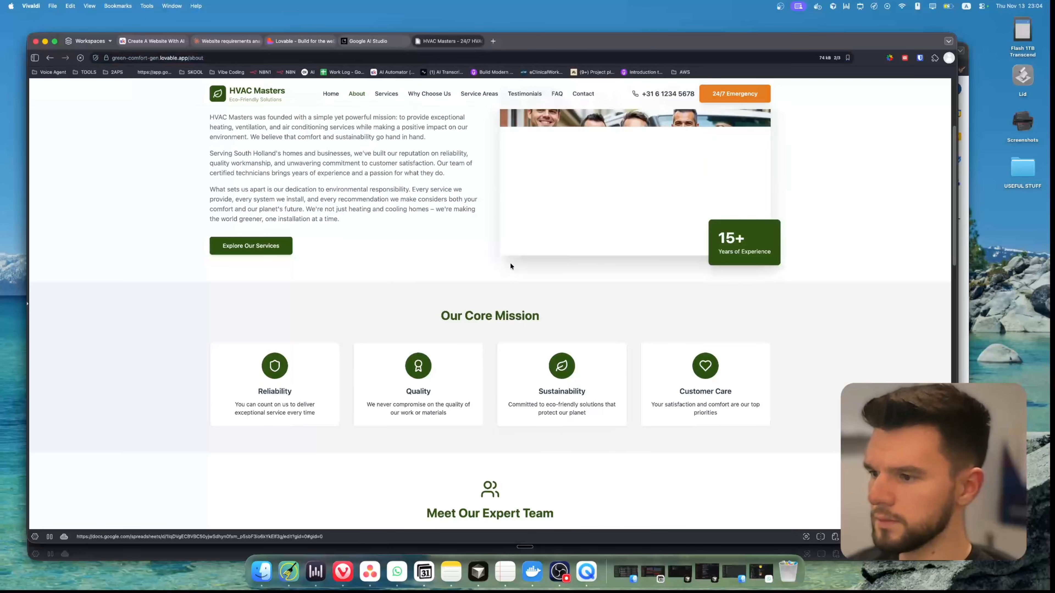
Look at the custom domain options for the published Lovable project, including connecting an existing domain or buying one
left_click(301, 41)
left_click(936, 88)
left_click(841, 140)
left_click(509, 257)
left_click_drag(442, 260, 415, 260)
left_click(600, 155)
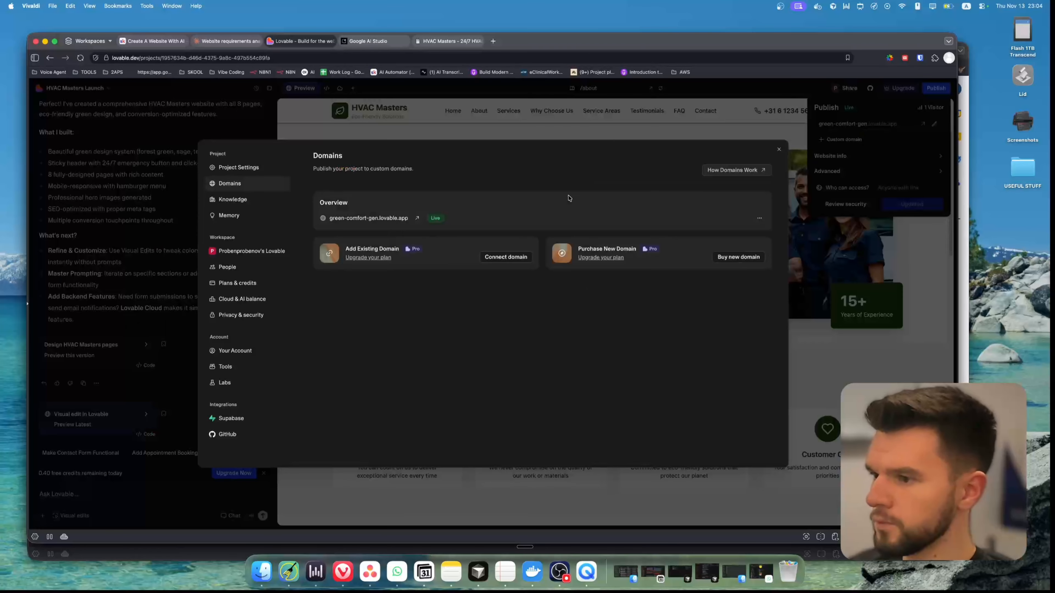
left_click(779, 151)
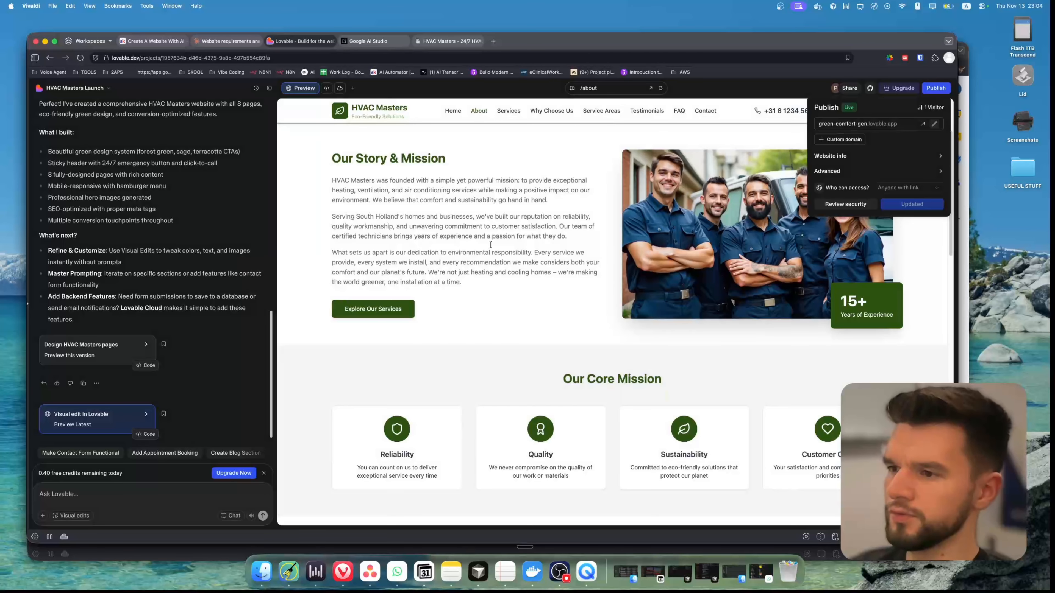
scroll(482, 233, "up", 3)
left_click_drag(511, 180, 710, 181)
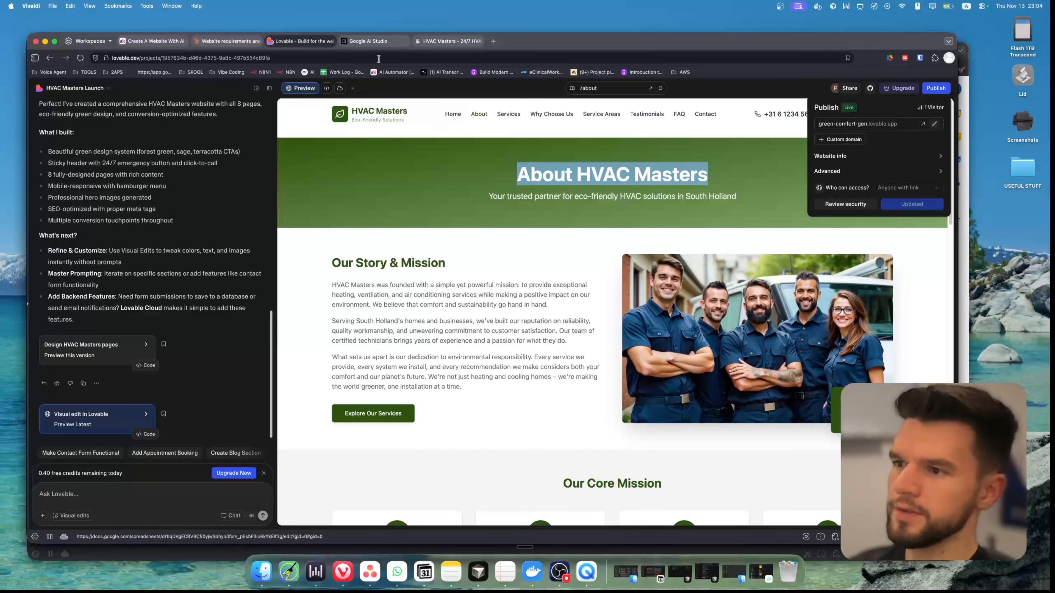
left_click(535, 172)
double_click(535, 171)
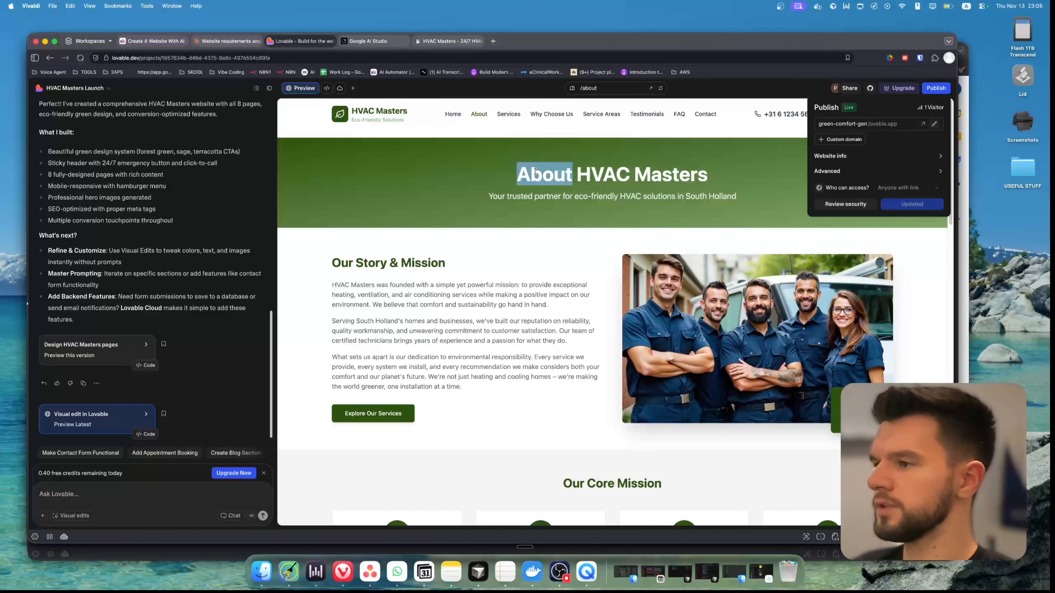
Connect GitHub to the Lovable project and link the workspace to the GitHub organization
left_click(870, 88)
left_click(888, 145)
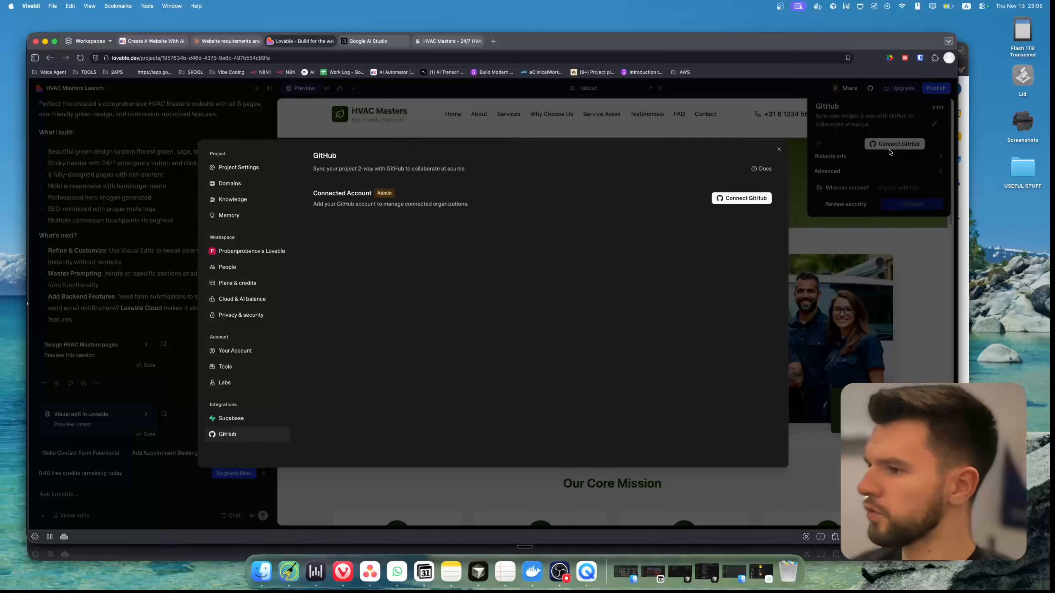
left_click(740, 199)
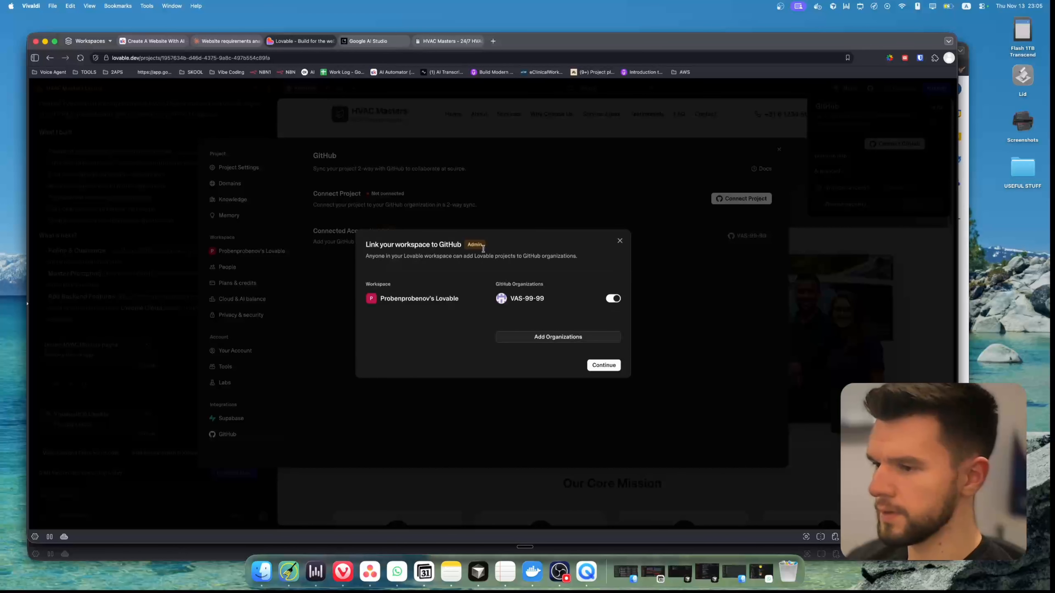
left_click(614, 299)
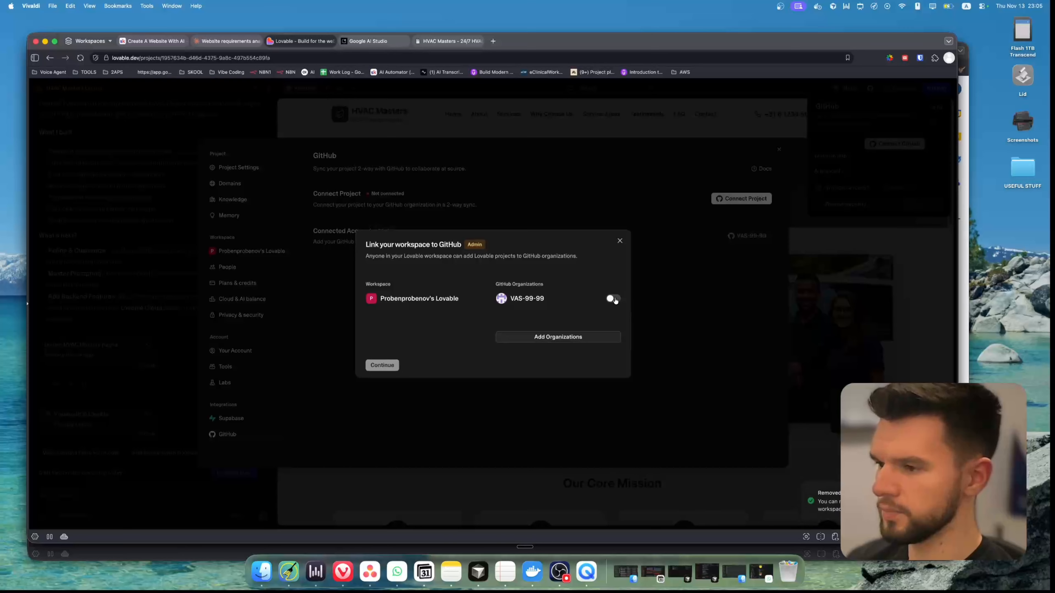
left_click(613, 298)
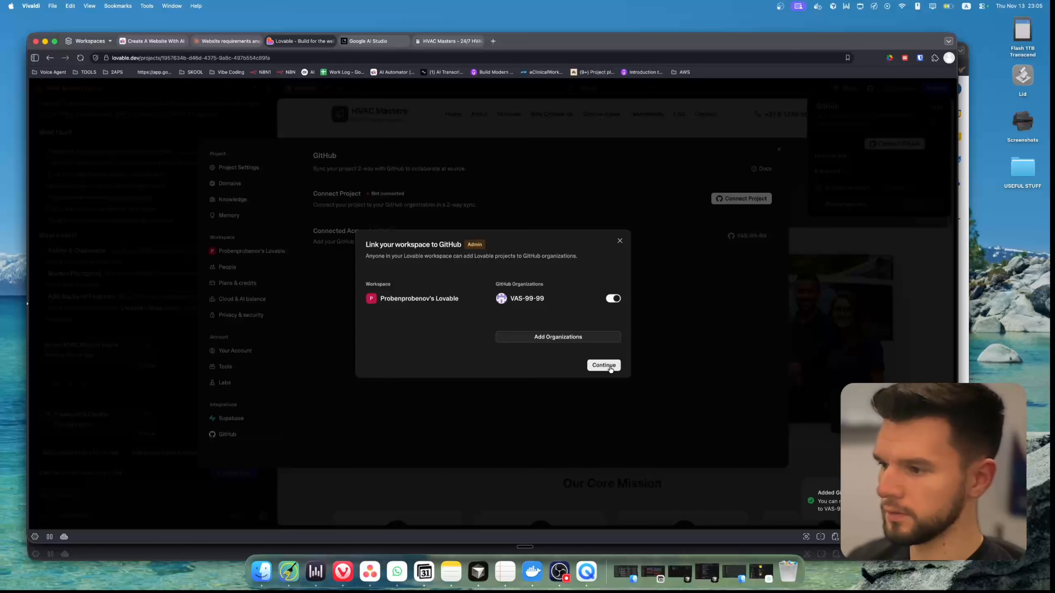
left_click(609, 368)
Transfer the project to the GitHub organization for 2-way sync and view the green-comfort-gen repository
left_click(603, 316)
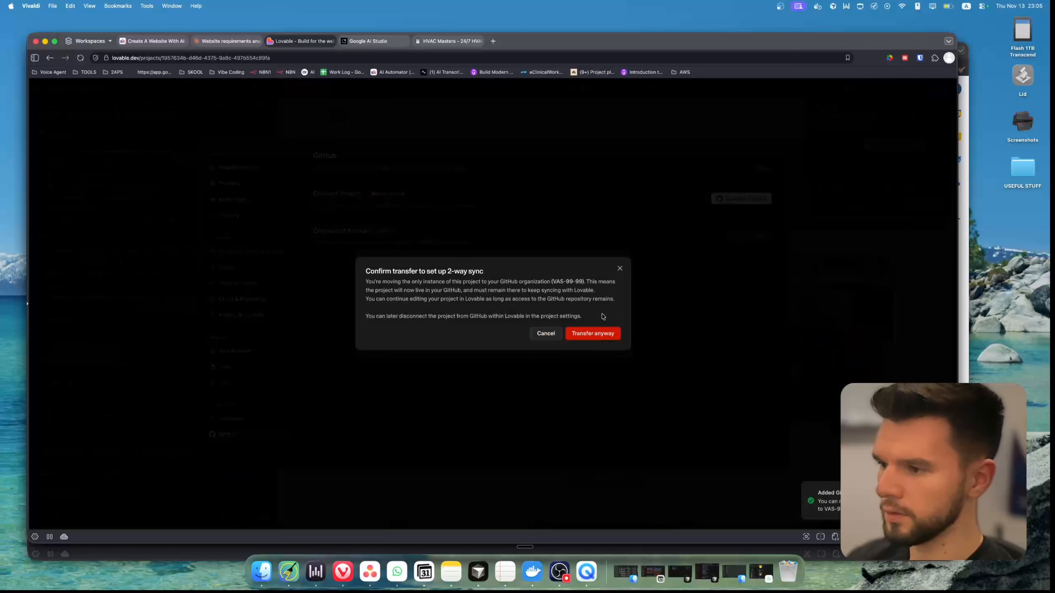
left_click(595, 335)
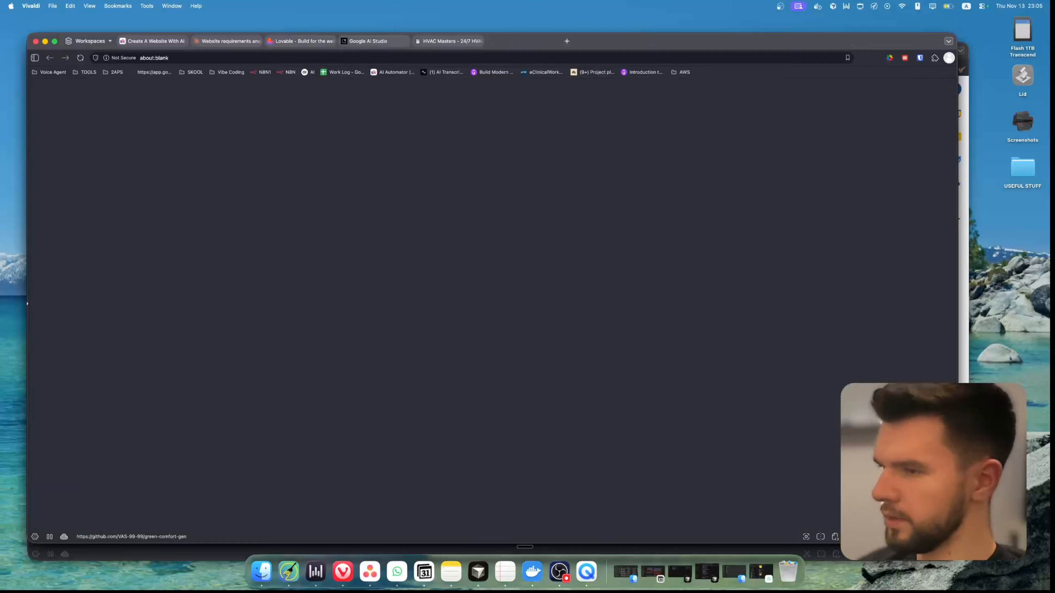
scroll(402, 232, "down", 10)
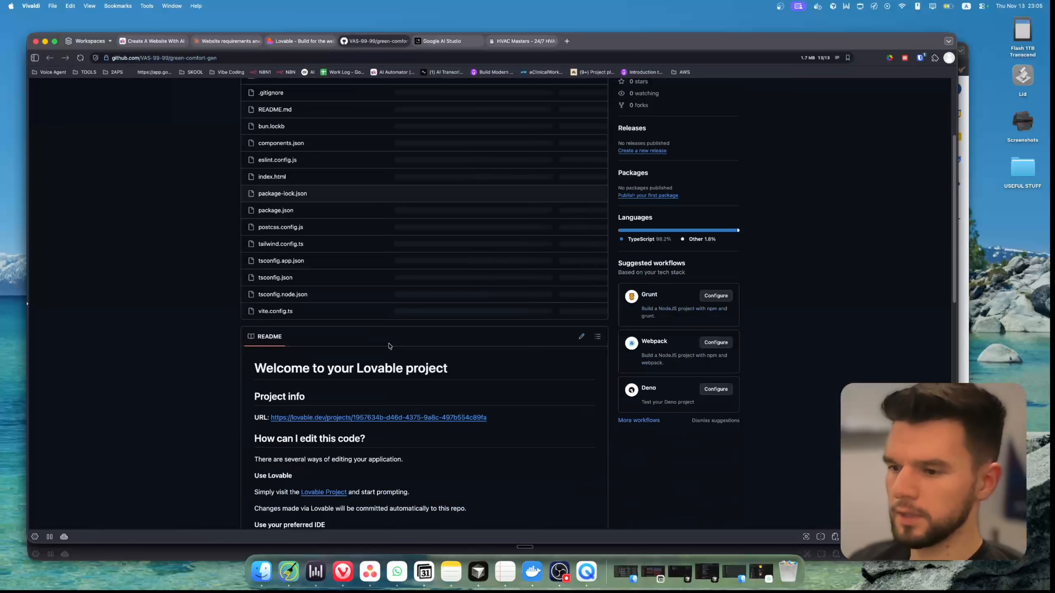
scroll(380, 200, "up", 10)
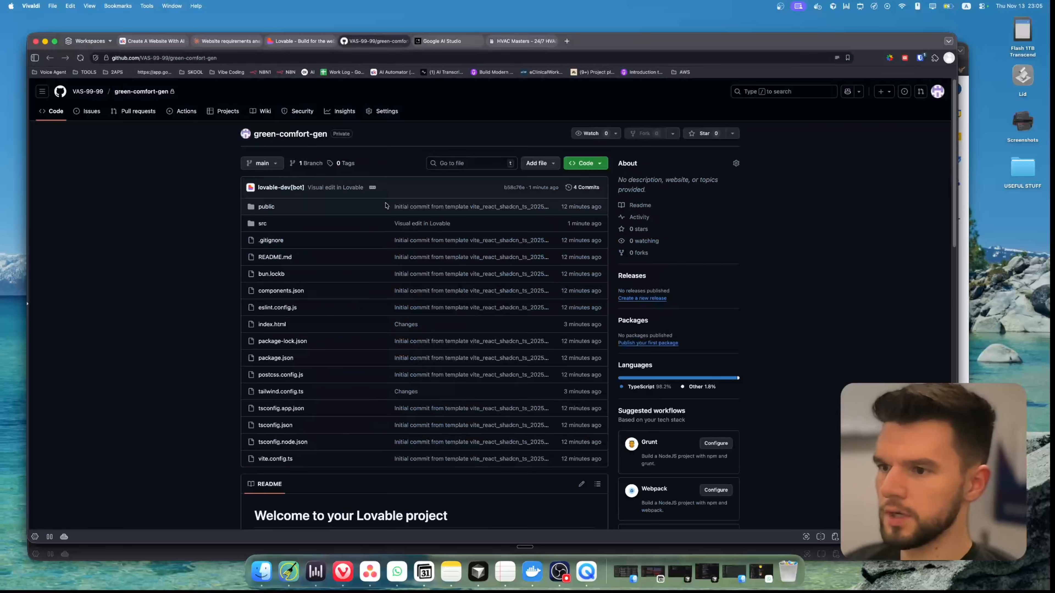
Show the account's GitHub repositories and look over the files of the Demo-Website repository
left_click(936, 94)
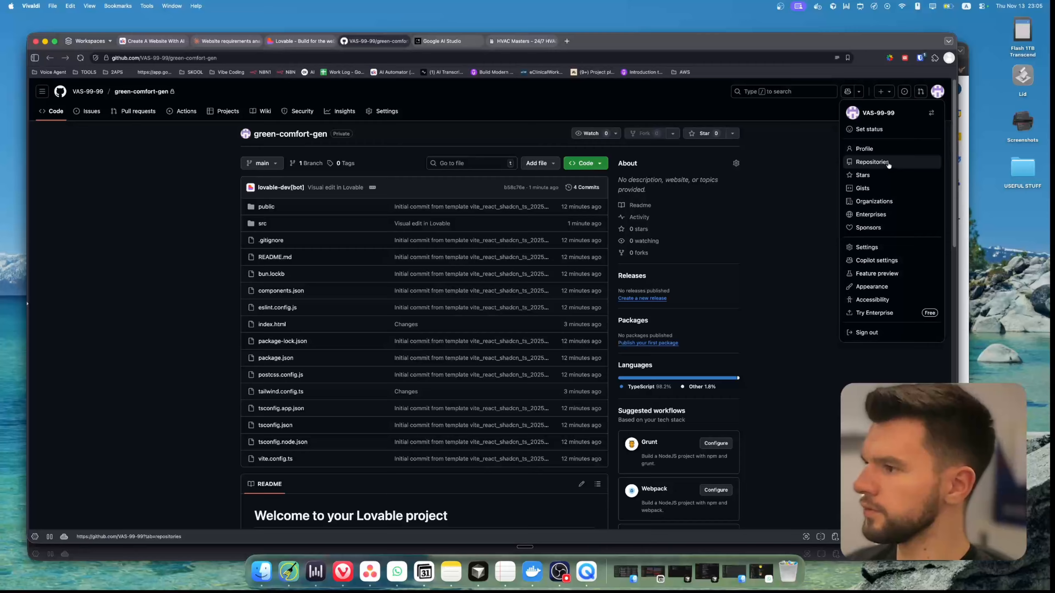
left_click(872, 162)
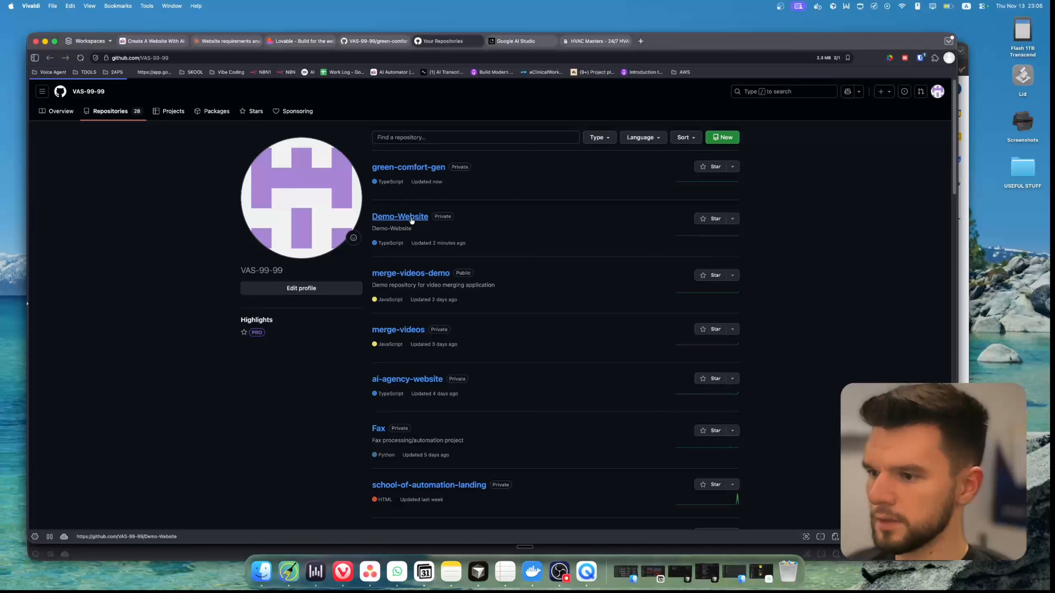
left_click(400, 216)
scroll(400, 217, "down", 10)
scroll(393, 250, "up", 10)
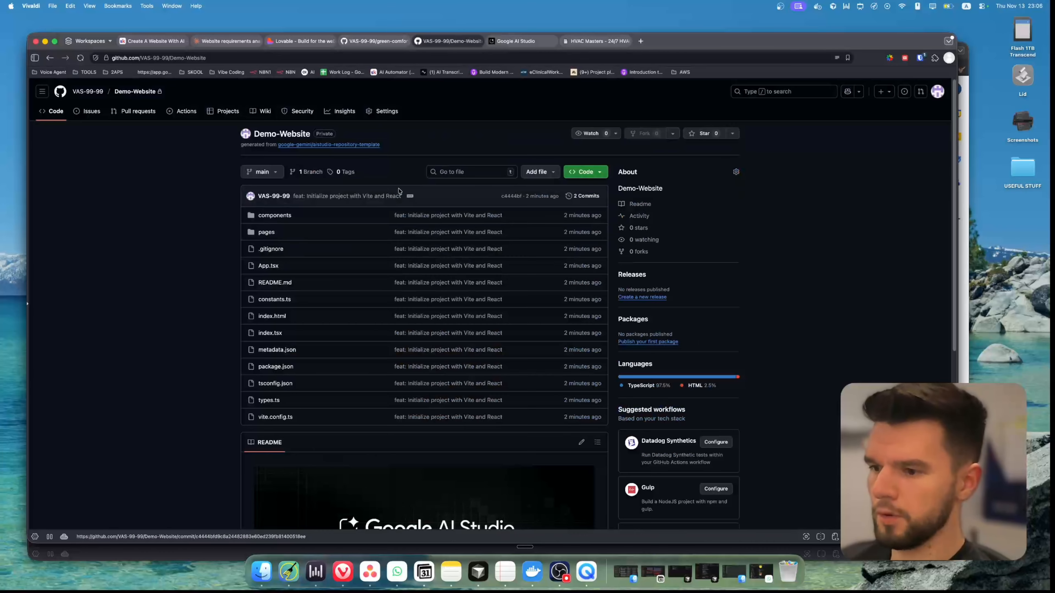
Return to the green-comfort-gen repository and read through its README
left_click(383, 40)
scroll(416, 271, "down", 5)
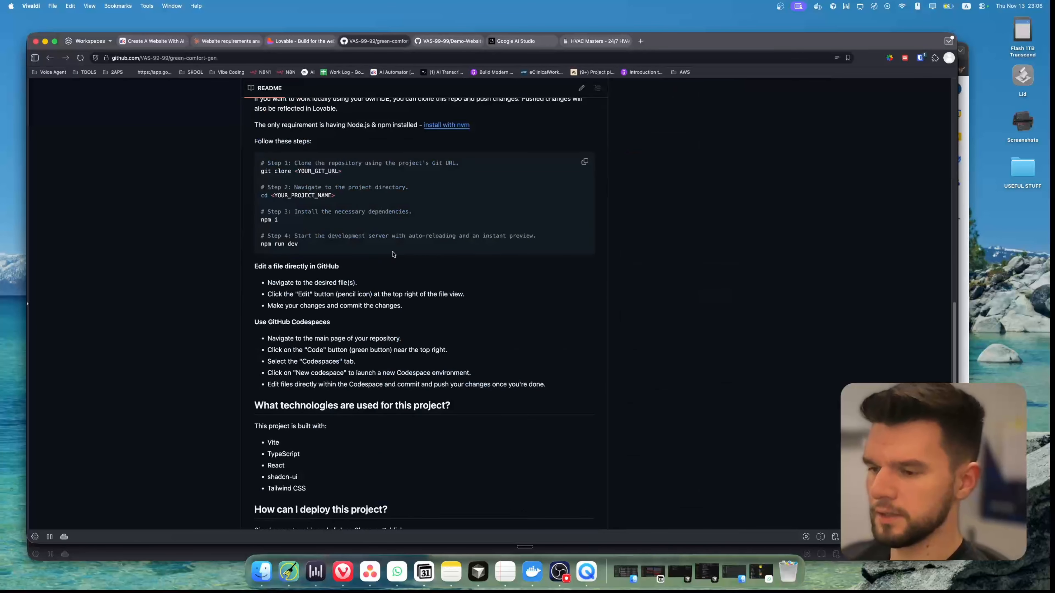
scroll(457, 312, "up", 10)
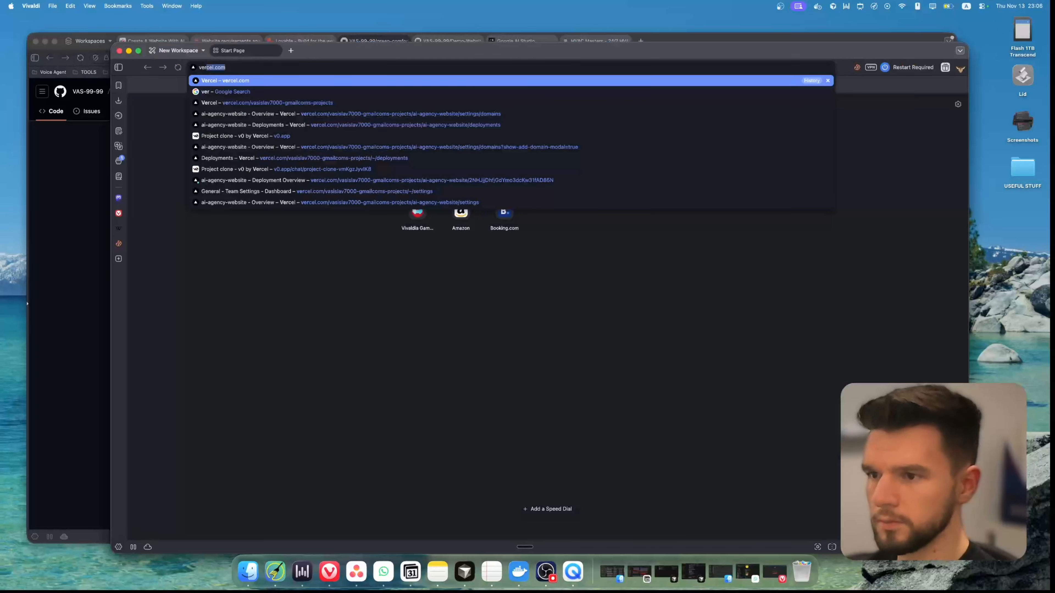
Switch to Vercel and import the Demo-Website Git repository as a new project
key("Return")
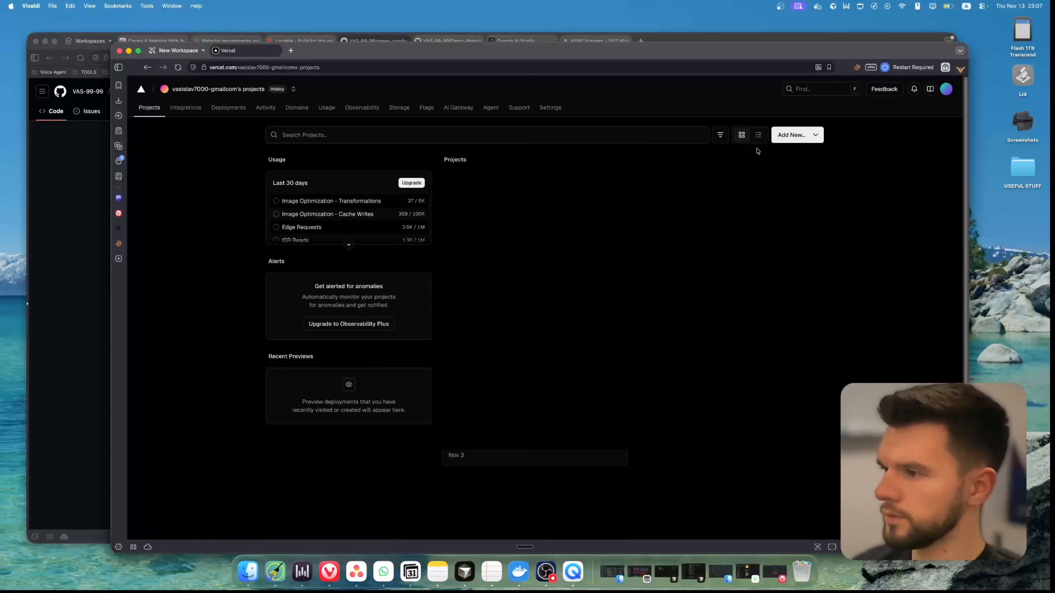
left_click(796, 137)
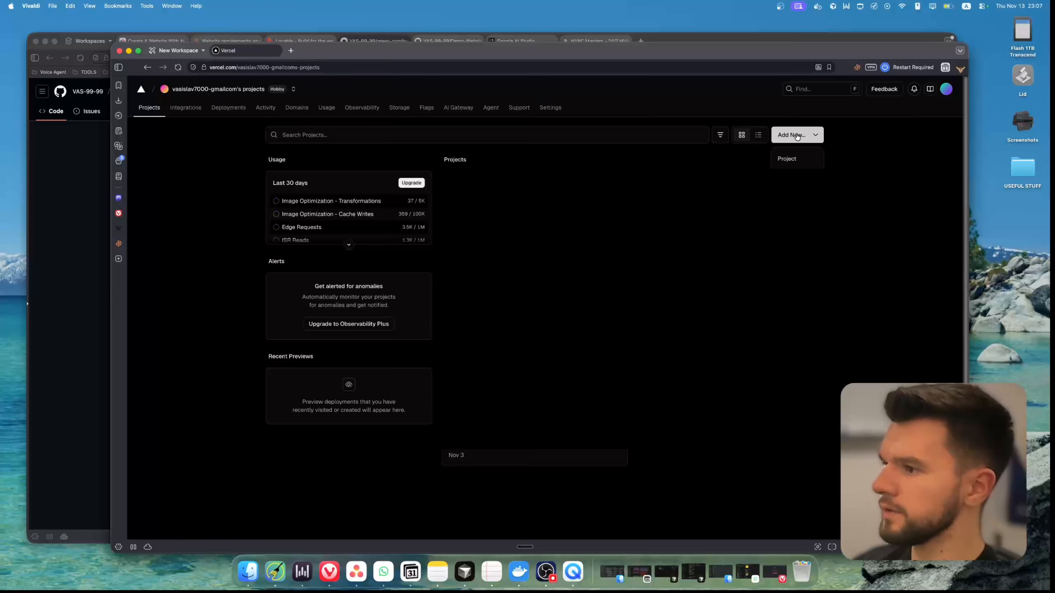
left_click(795, 159)
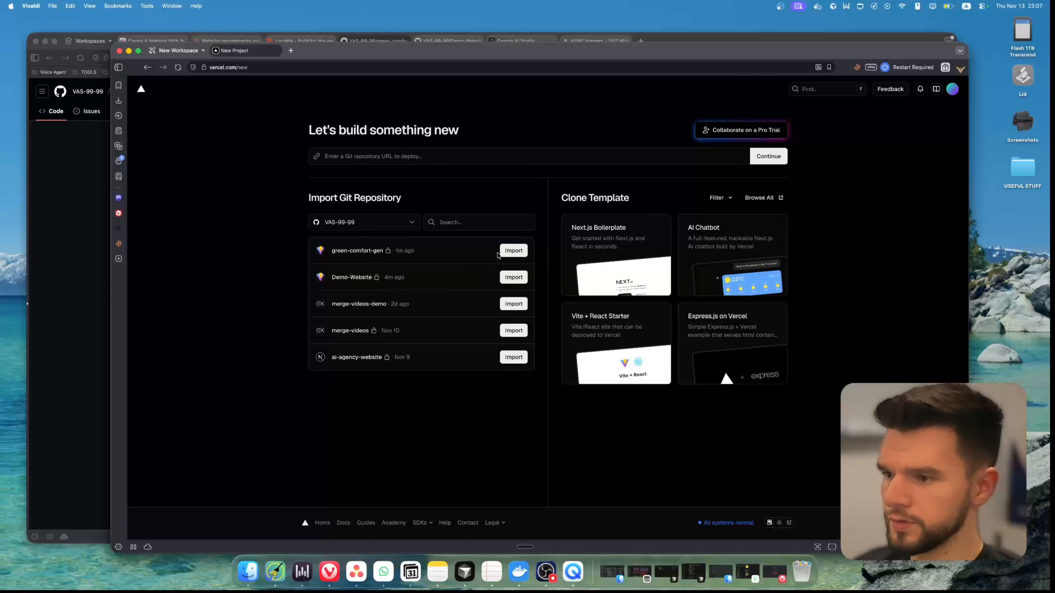
left_click(513, 277)
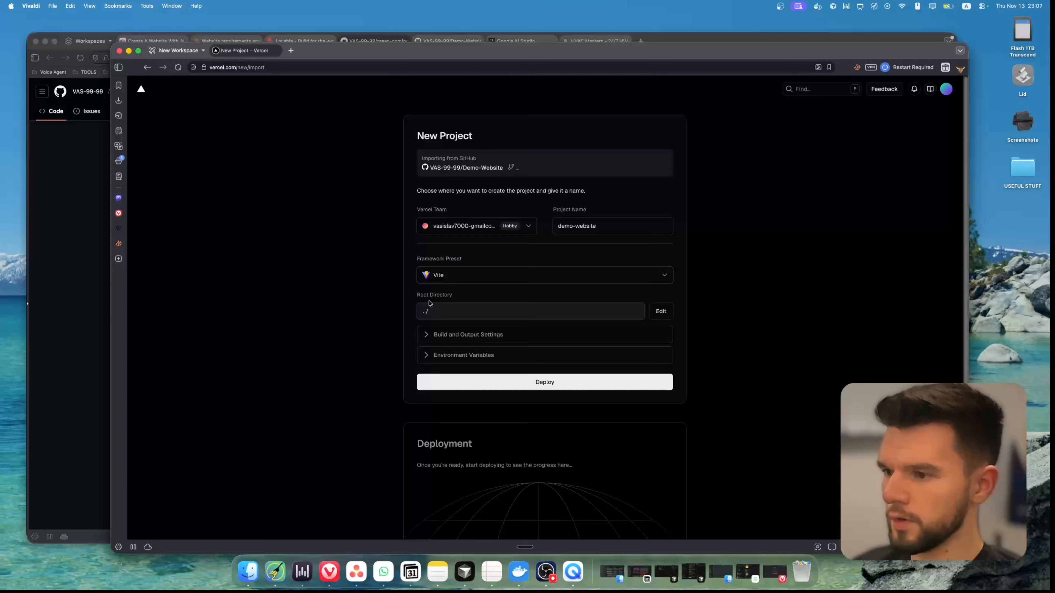
Deploy the demo-website project on Vercel with the Vite preset and follow the deployment progress
left_click(507, 389)
scroll(511, 355, "down", 5)
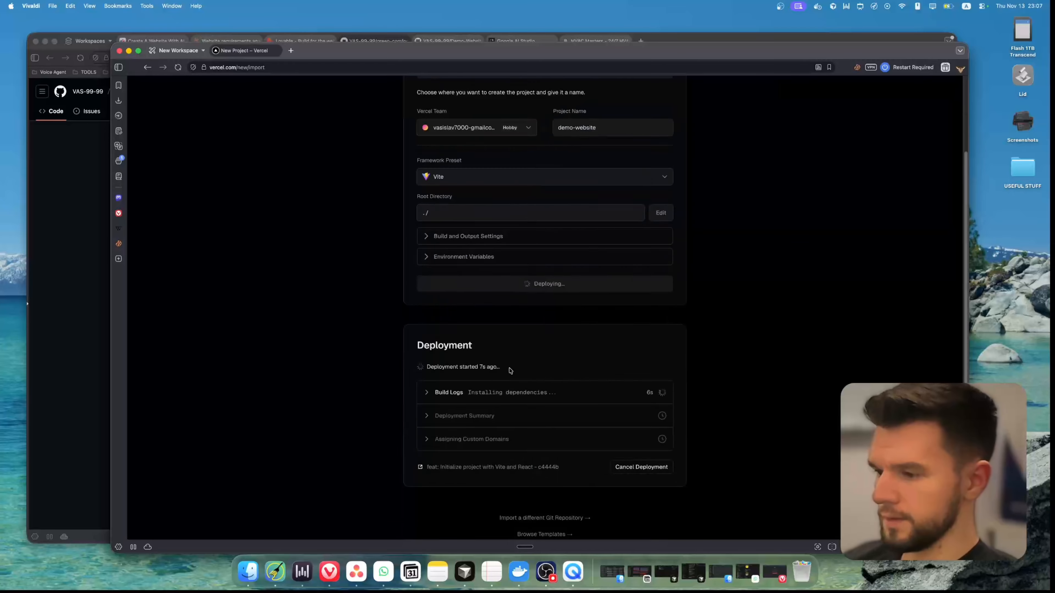
left_click(426, 344)
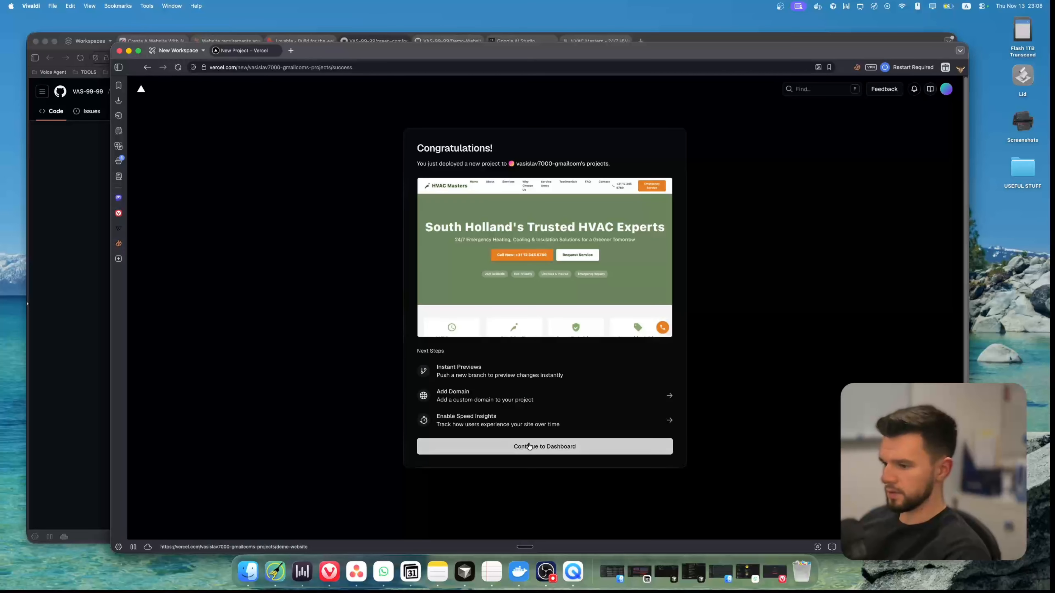
Open the demo-website project dashboard, visit the deployed site, and look over its About, Services, Why Choose Us and Service Areas pages
left_click(529, 446)
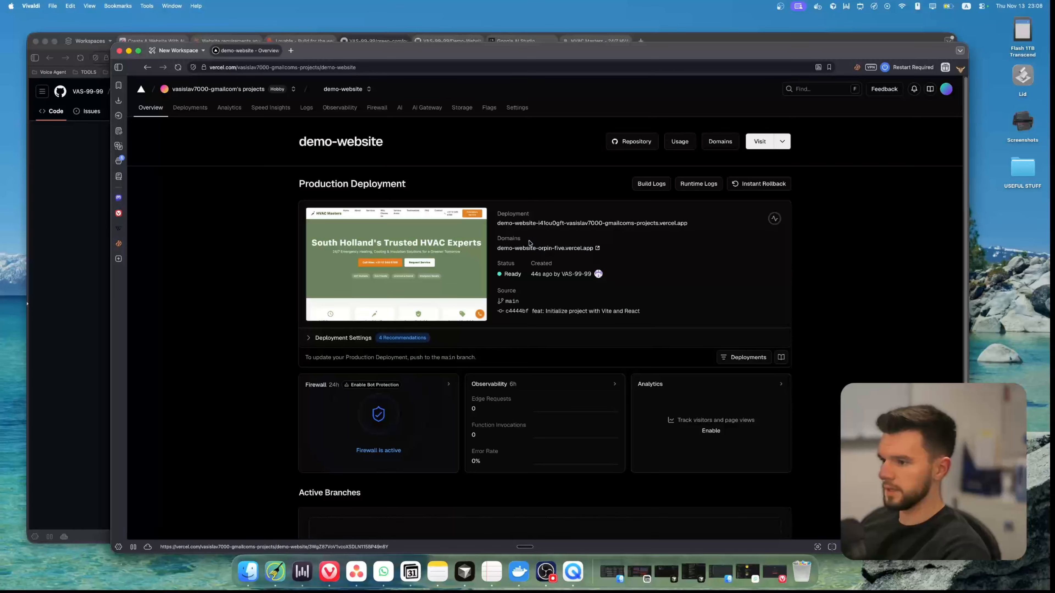
left_click(562, 252)
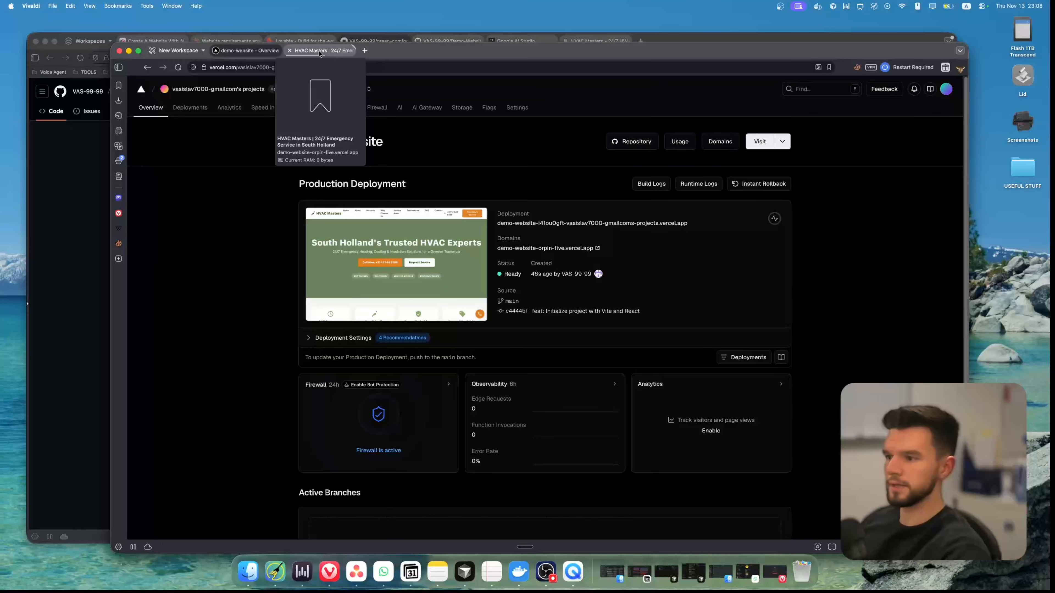
left_click(319, 56)
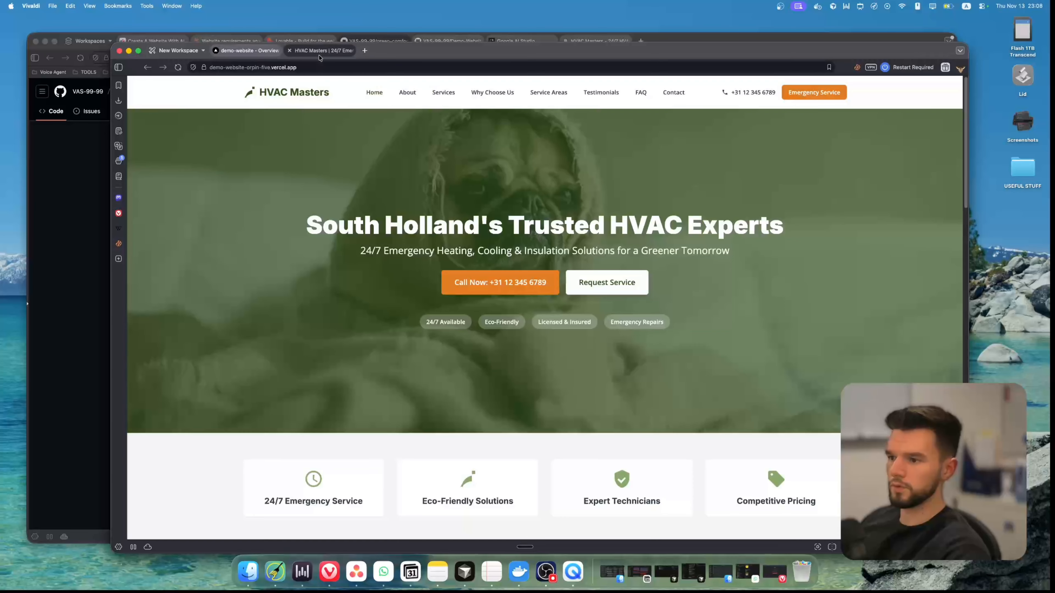
left_click(408, 96)
left_click(442, 97)
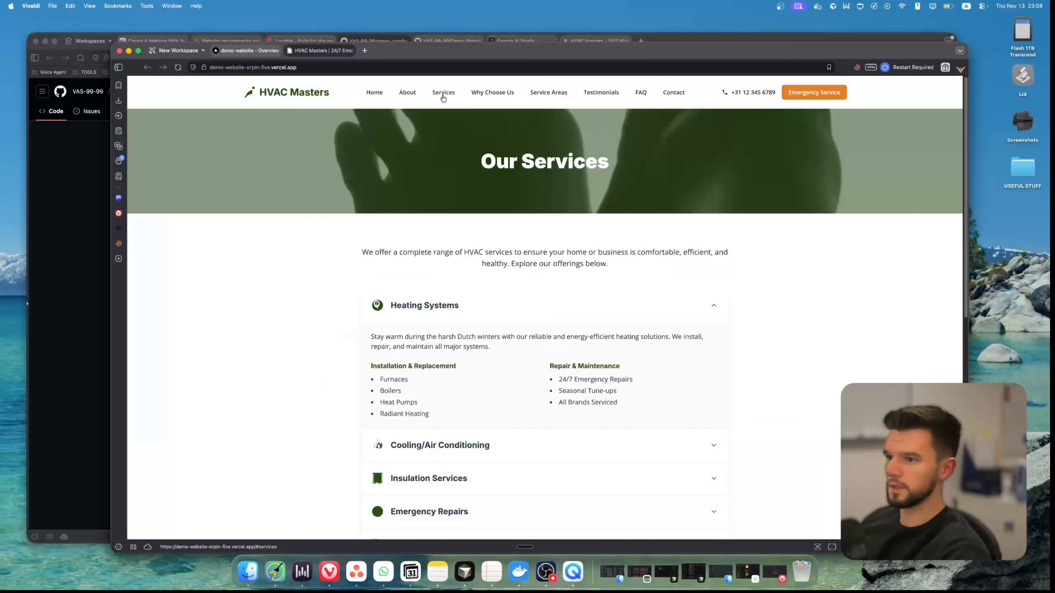
left_click(519, 96)
left_click(548, 93)
left_click(261, 67)
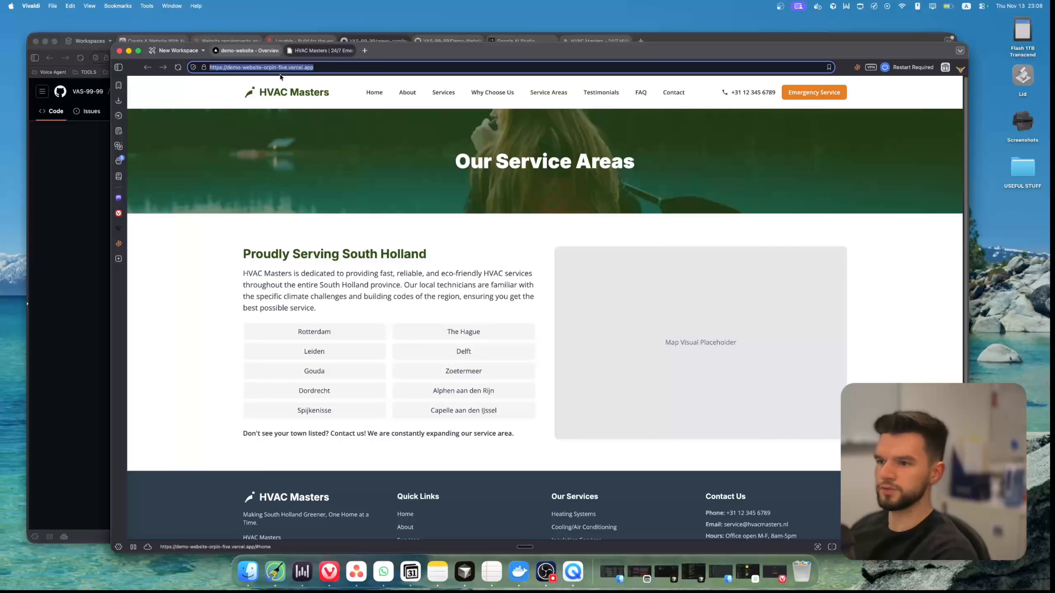
left_click(345, 67)
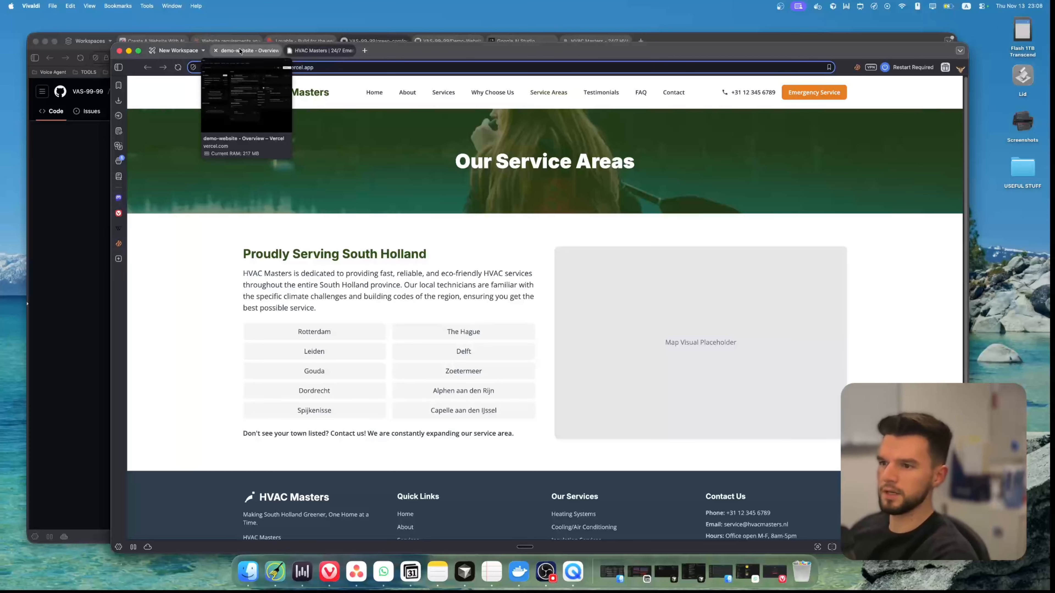
left_click(339, 226)
Return to the Vercel project, open its domain settings, and check the options for adding a domain without saving
left_click(245, 53)
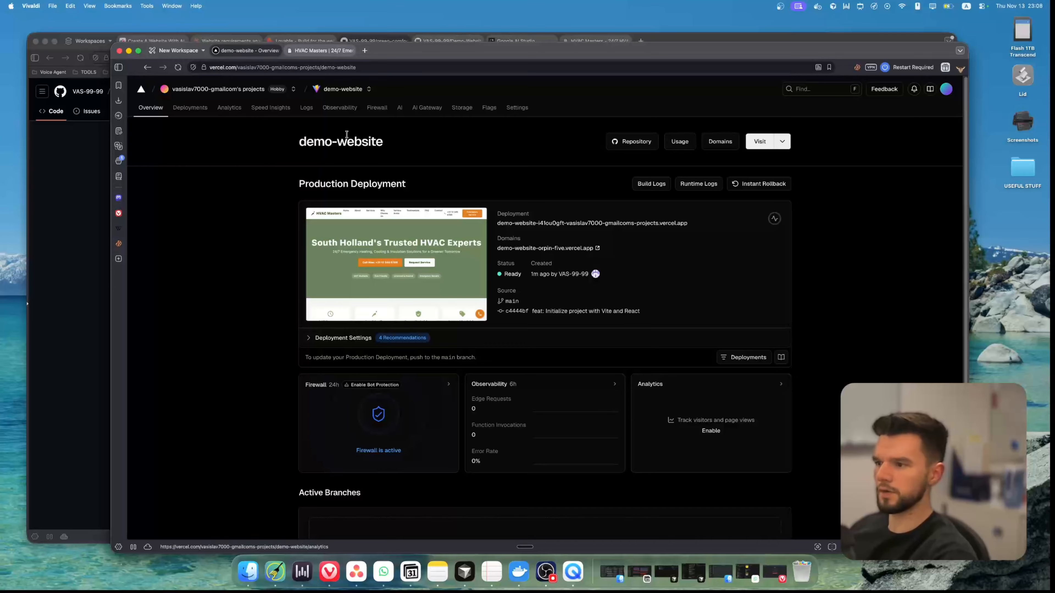
left_click(520, 108)
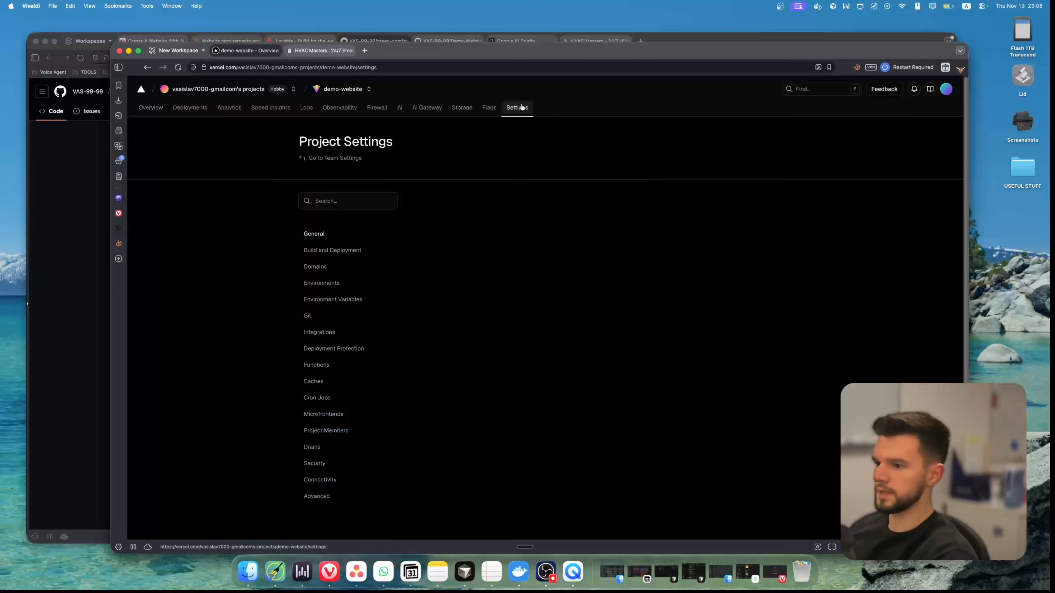
left_click(328, 270)
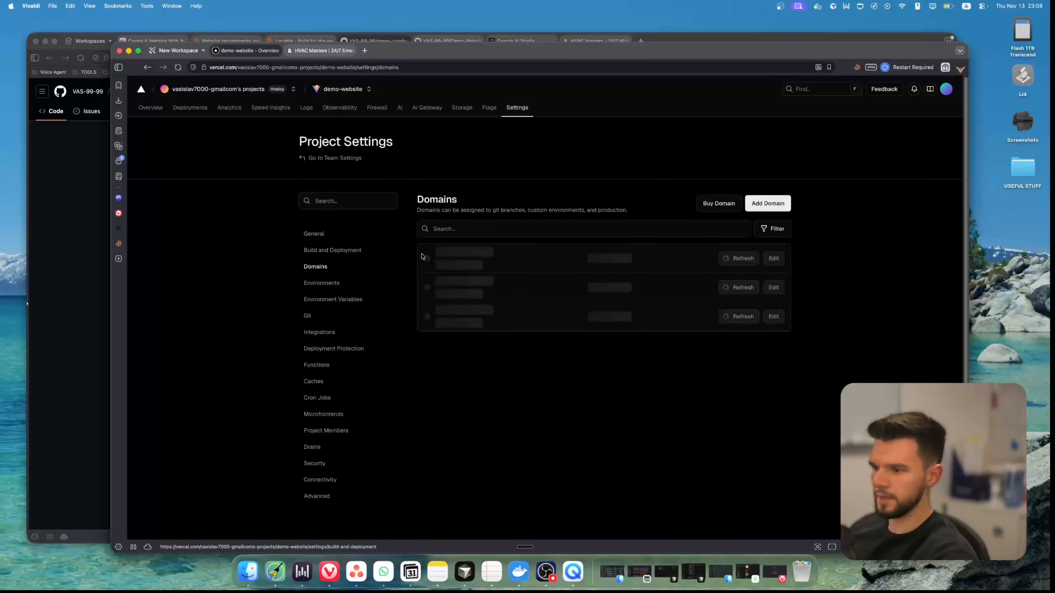
left_click(769, 205)
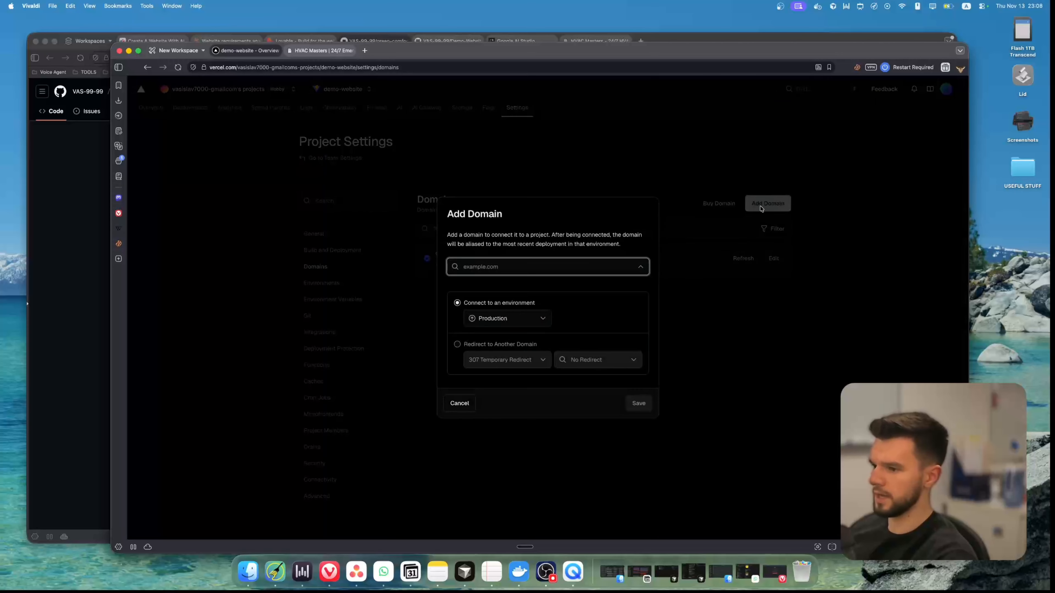
left_click(459, 404)
Search Vercel's domain store for hvaxrotterdam.org and for hvaxrotterdam with other extensions, and return to the project's domain settings
left_click(719, 204)
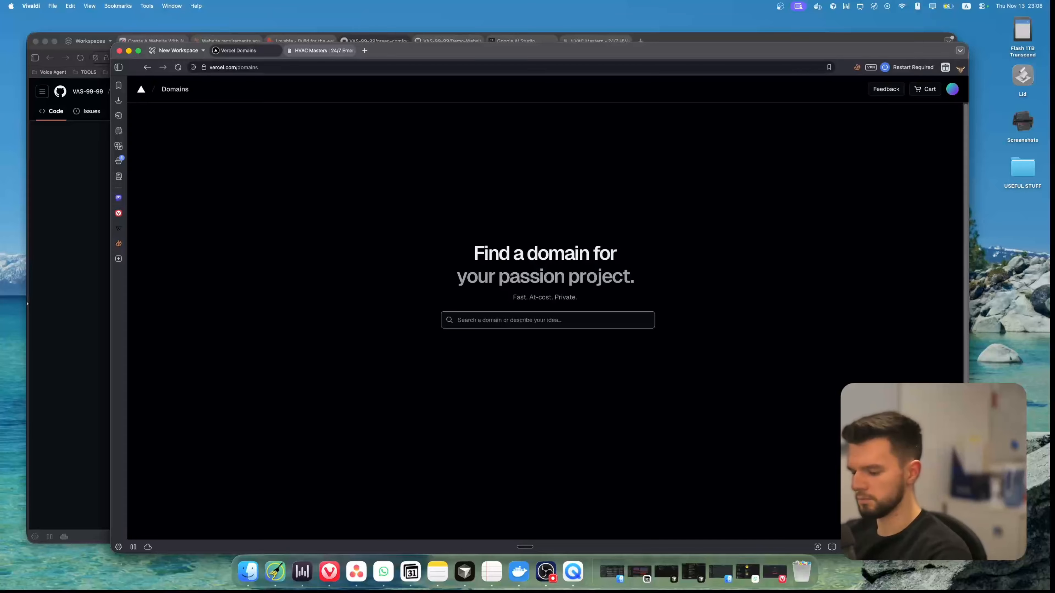
type("hvaxr")
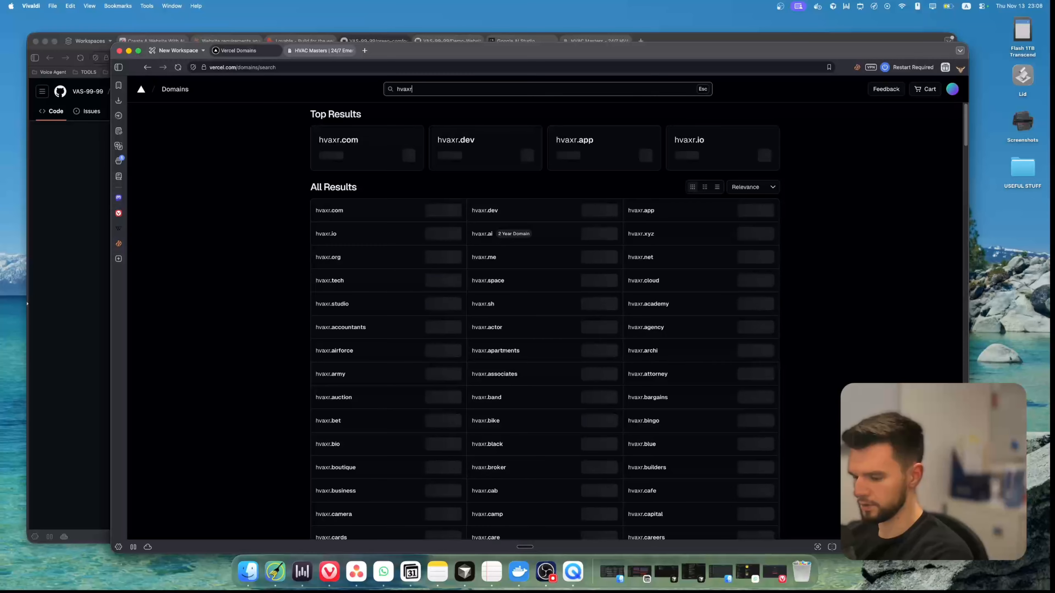
type("otterdam.org")
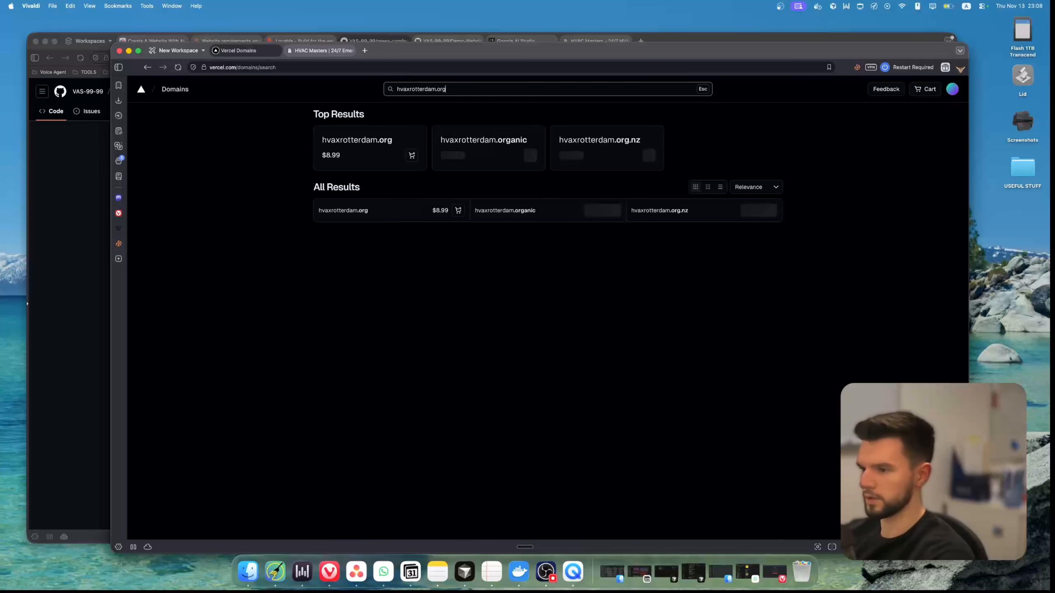
key("BackSpace")
key("BackSpace")
key("BackSpace")
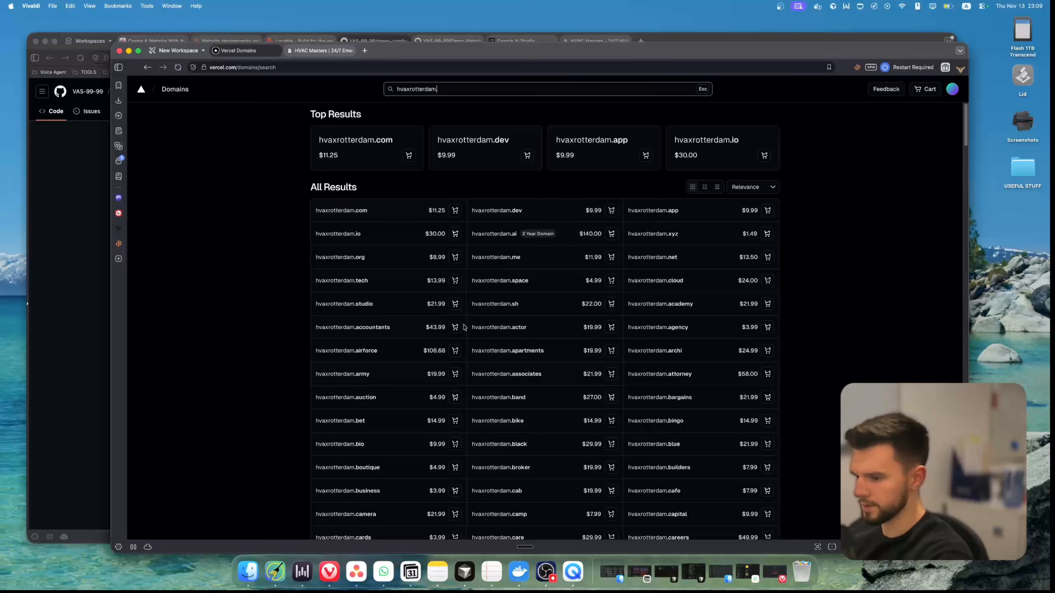
scroll(495, 397, "down", 2)
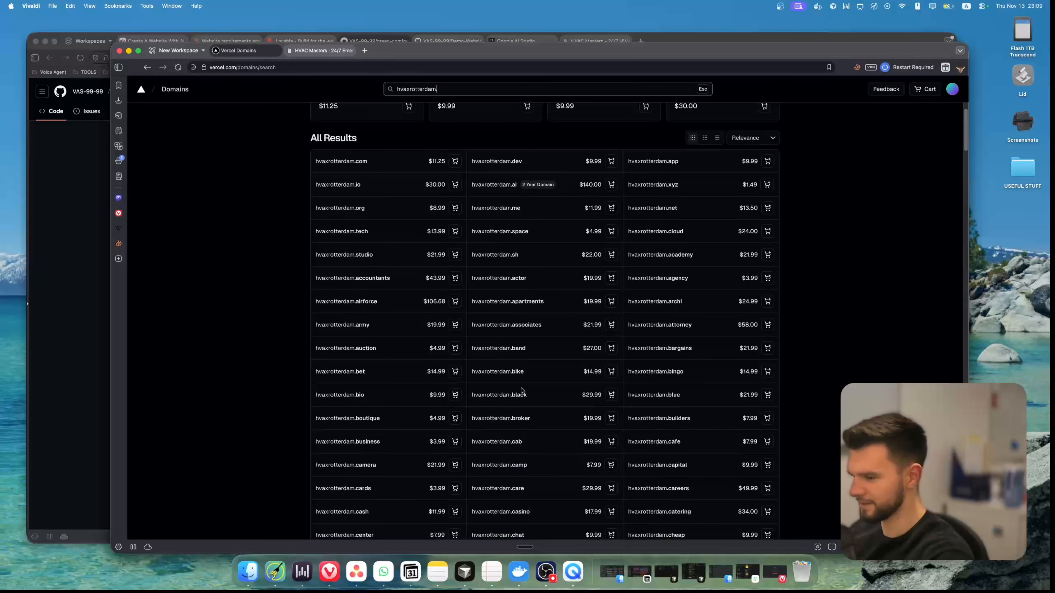
key("BackSpace")
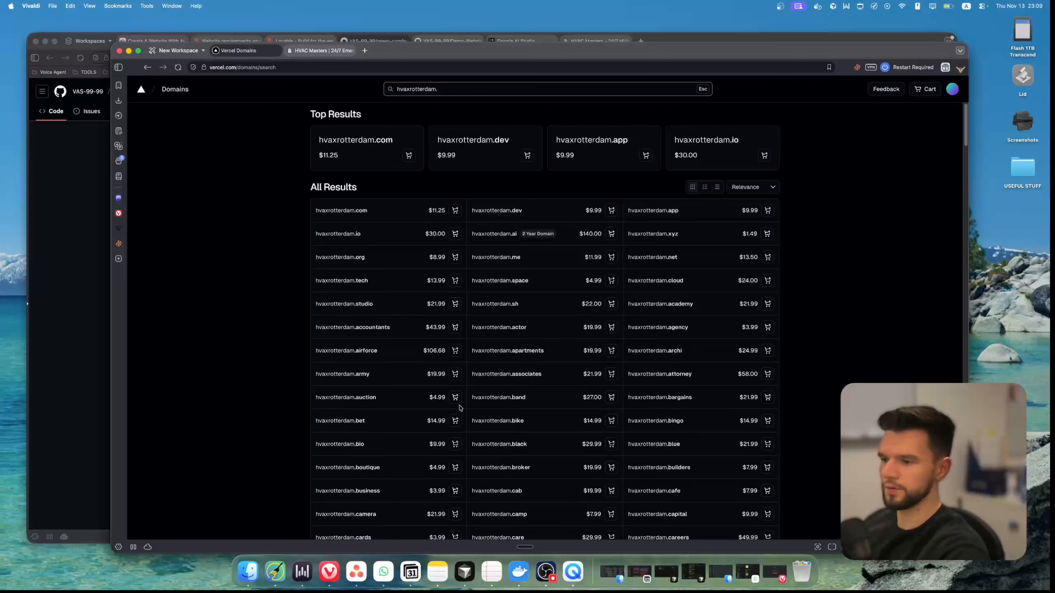
key("BackSpace")
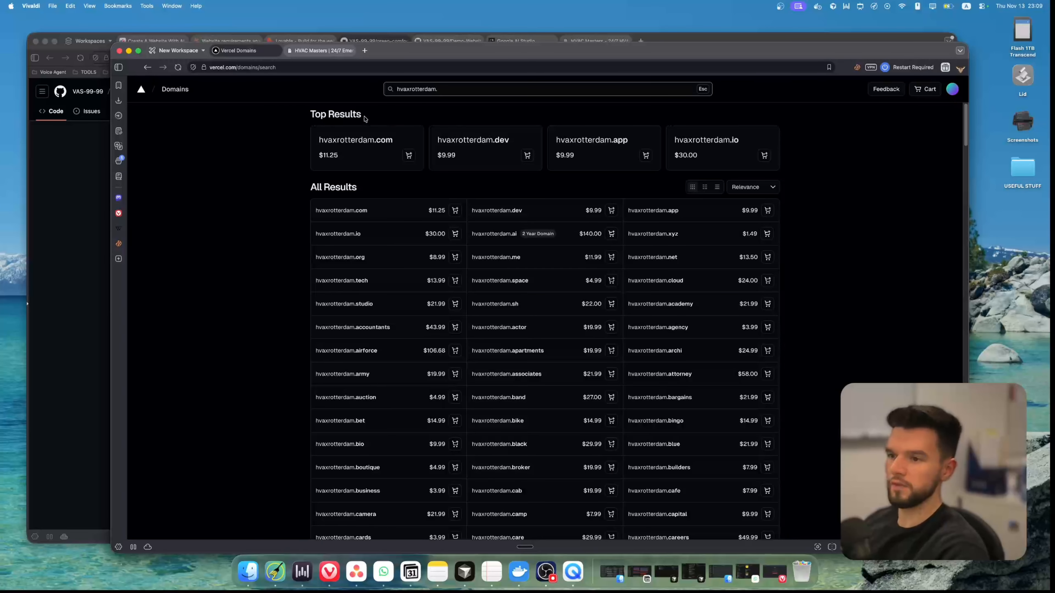
key("Escape")
key("super+[")
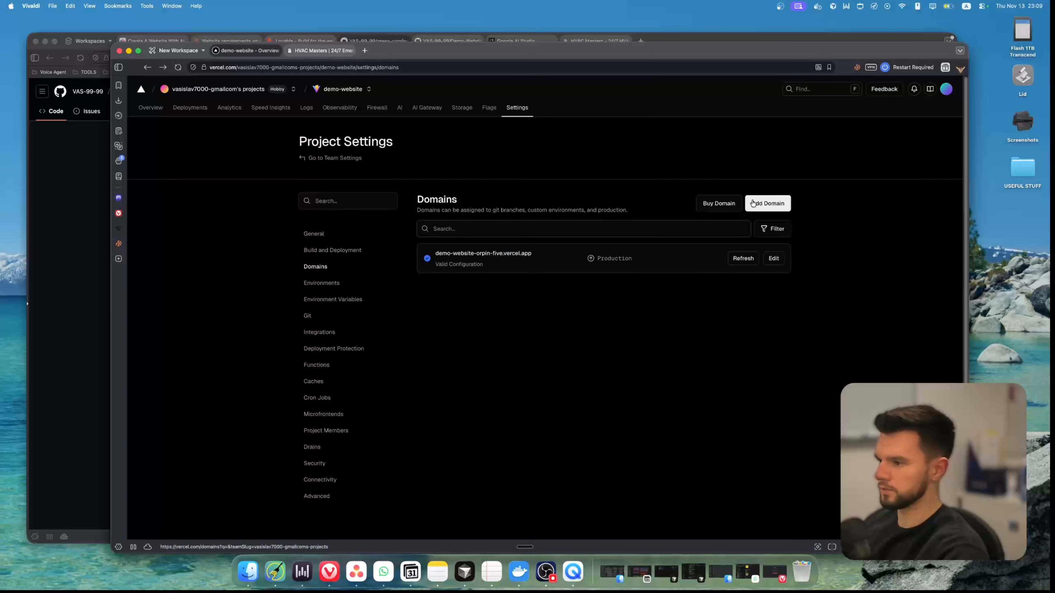
Start adding a domain in Vercel, and switch to GoDaddy to look through the domain offers for hvachubrotterdam
left_click(766, 204)
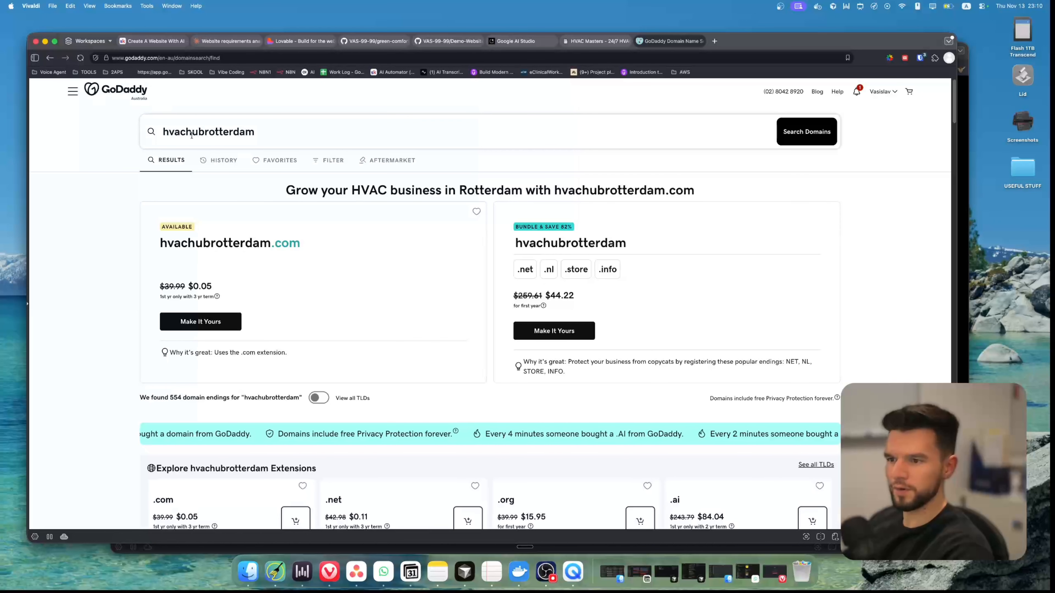
left_click(243, 130)
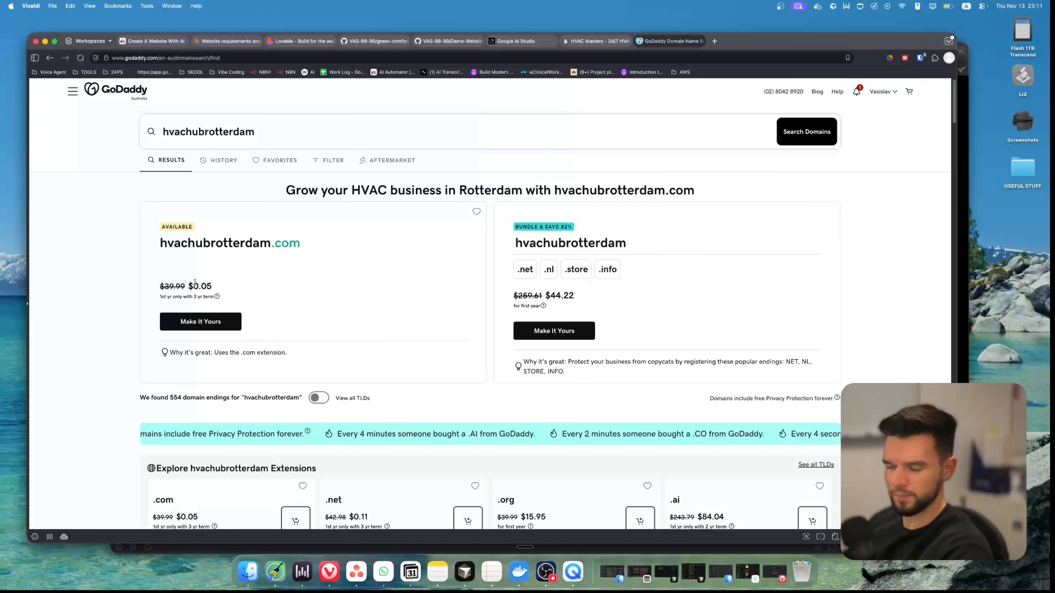
scroll(216, 295, "down", 5)
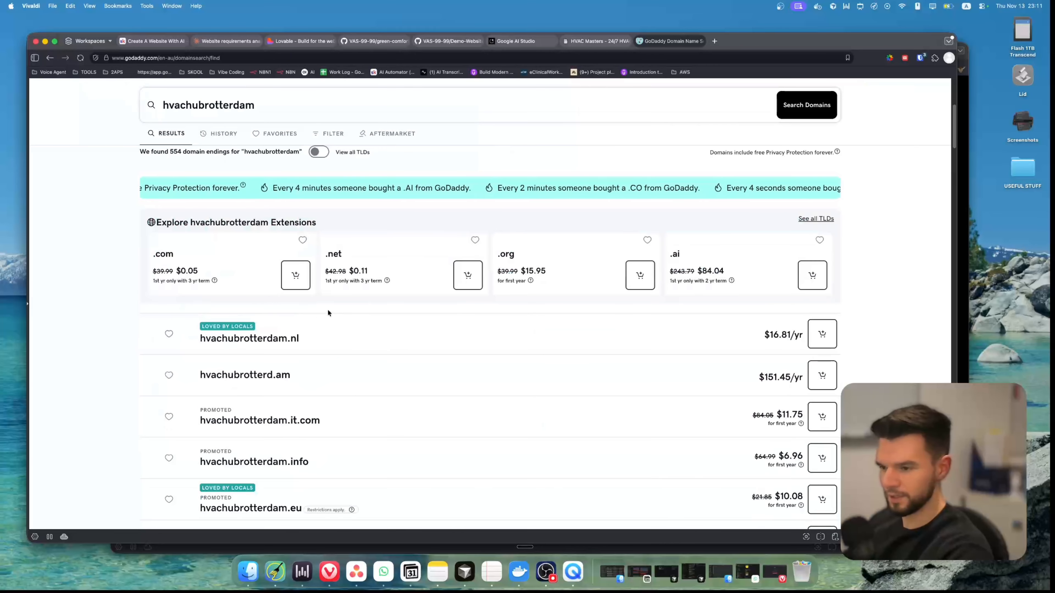
scroll(644, 352, "down", 5)
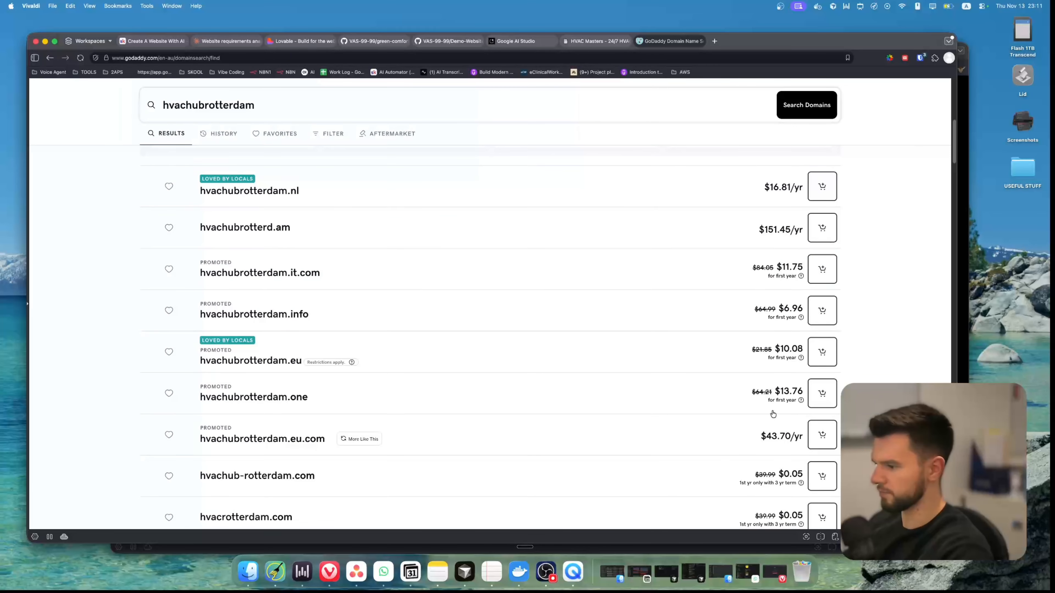
scroll(767, 452, "up", 10)
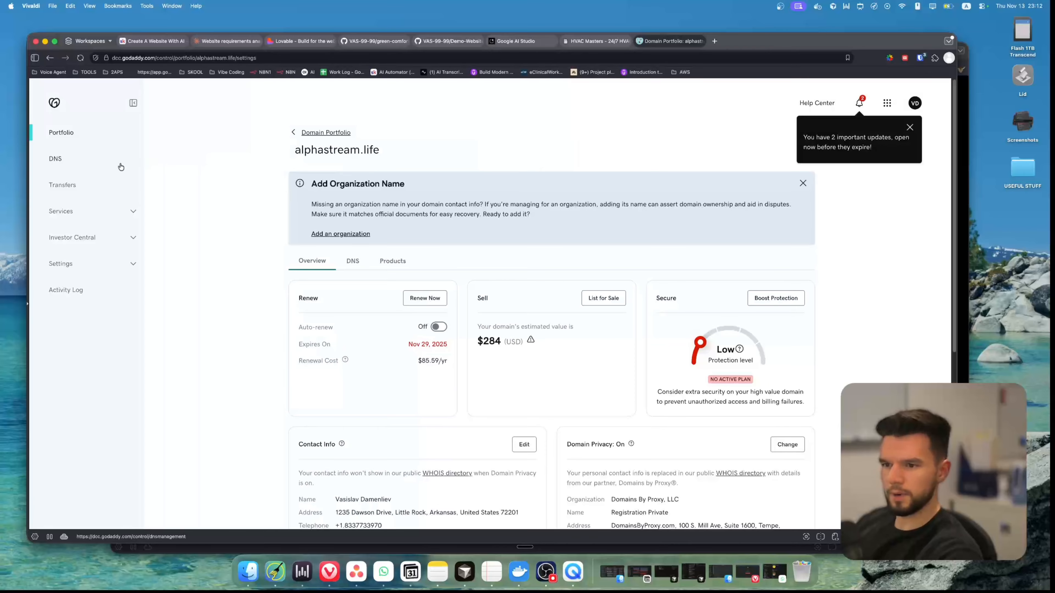
Open GoDaddy's DNS management for alphastreamai.shop and start a new DNS record
left_click(65, 160)
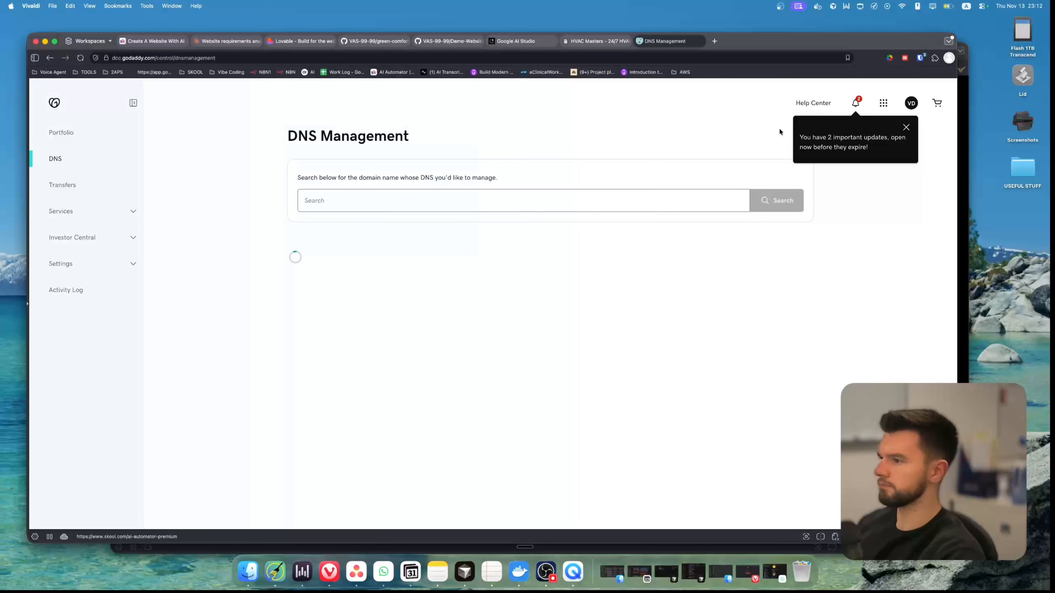
left_click(906, 128)
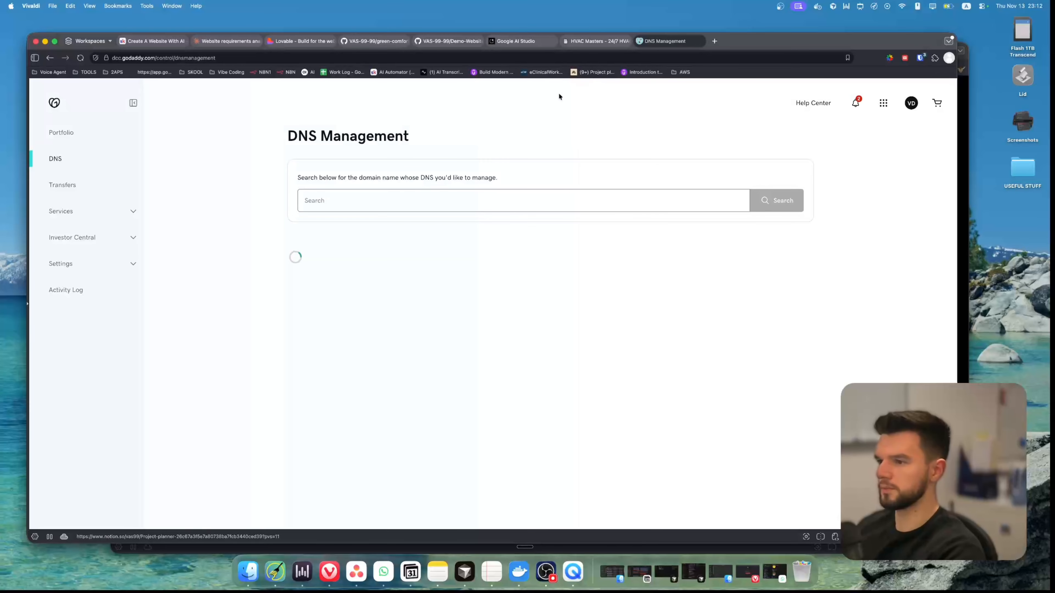
left_click(130, 212)
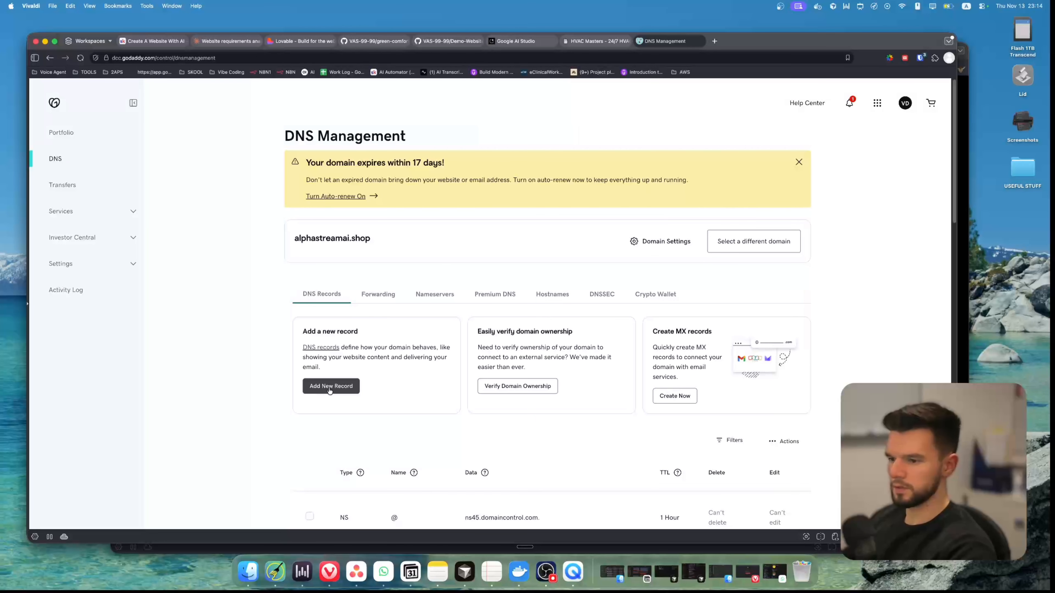
left_click(331, 386)
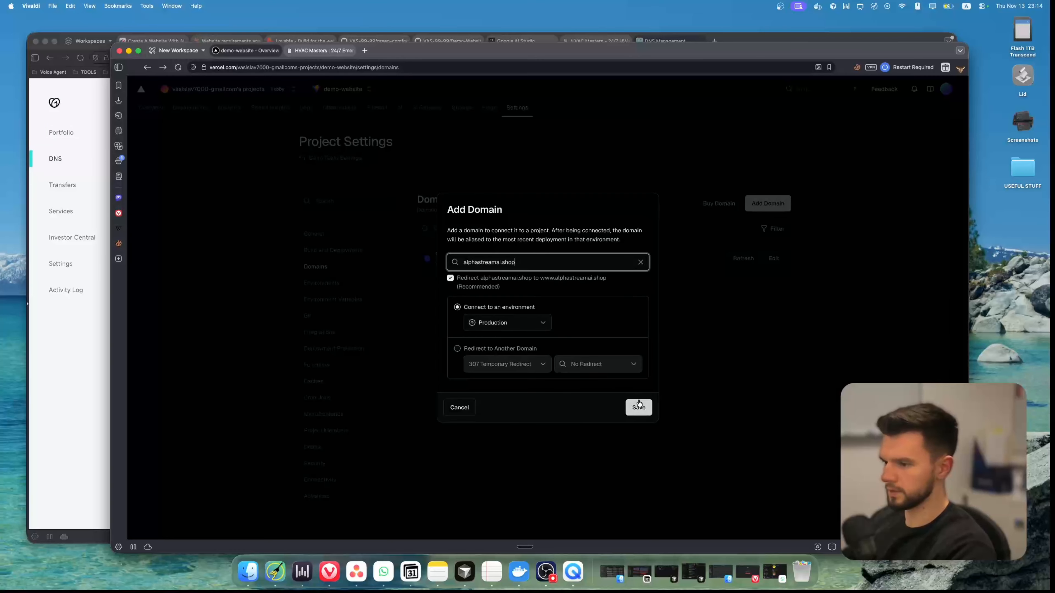
Switch to Vercel, connect alphastreamai.shop to the project's Production environment, and show its required DNS records
left_click(638, 406)
left_click(517, 265)
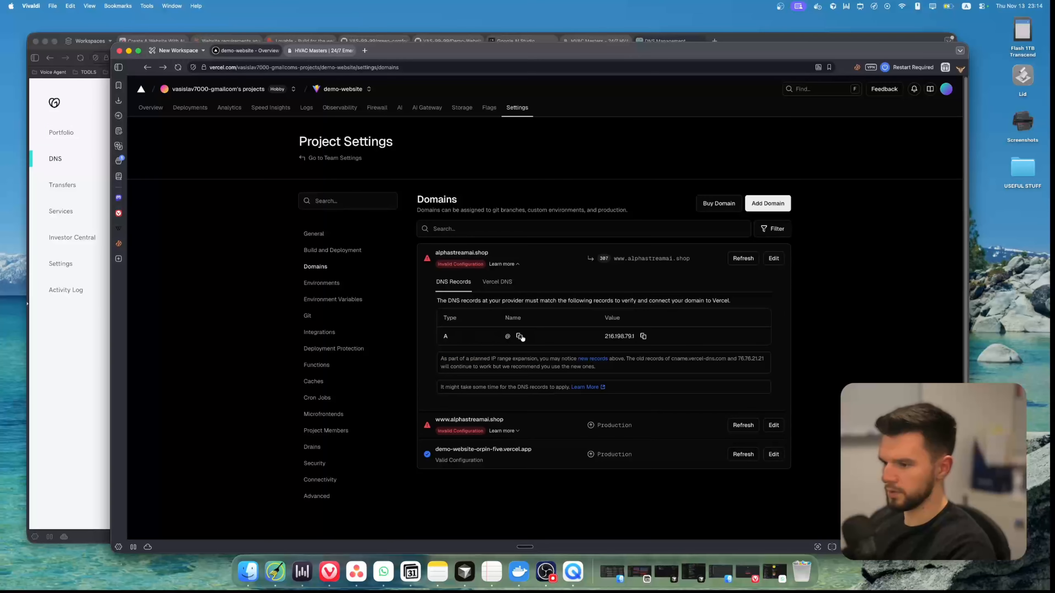
Switch to GoDaddy and fill in the new record as type A, name @, value 216.198.79.1 and TTL 1/2 Hour
key("super+grave")
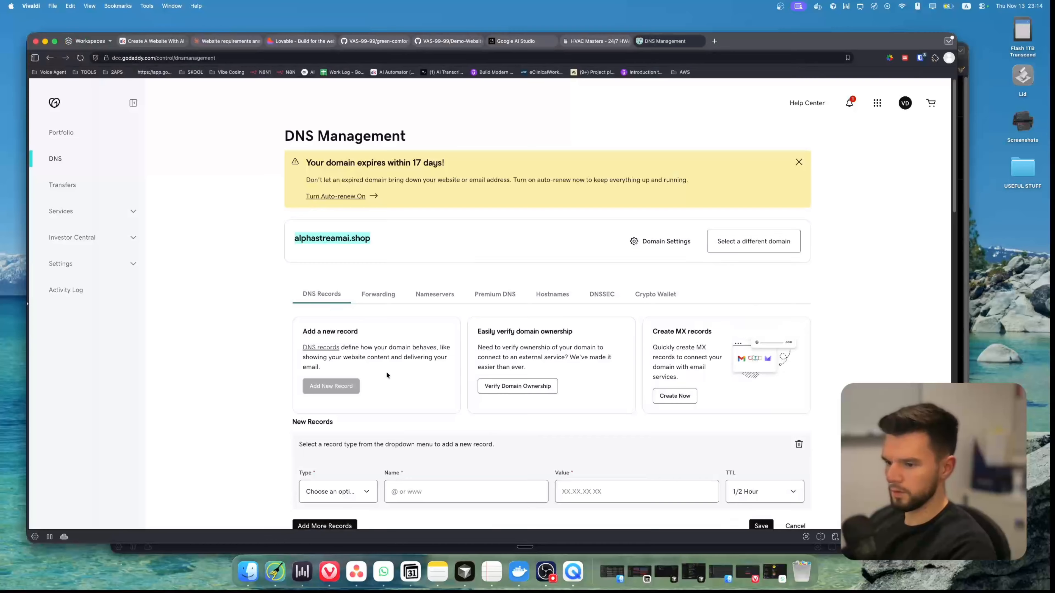
scroll(389, 365, "down", 4)
type("216.198.79.1")
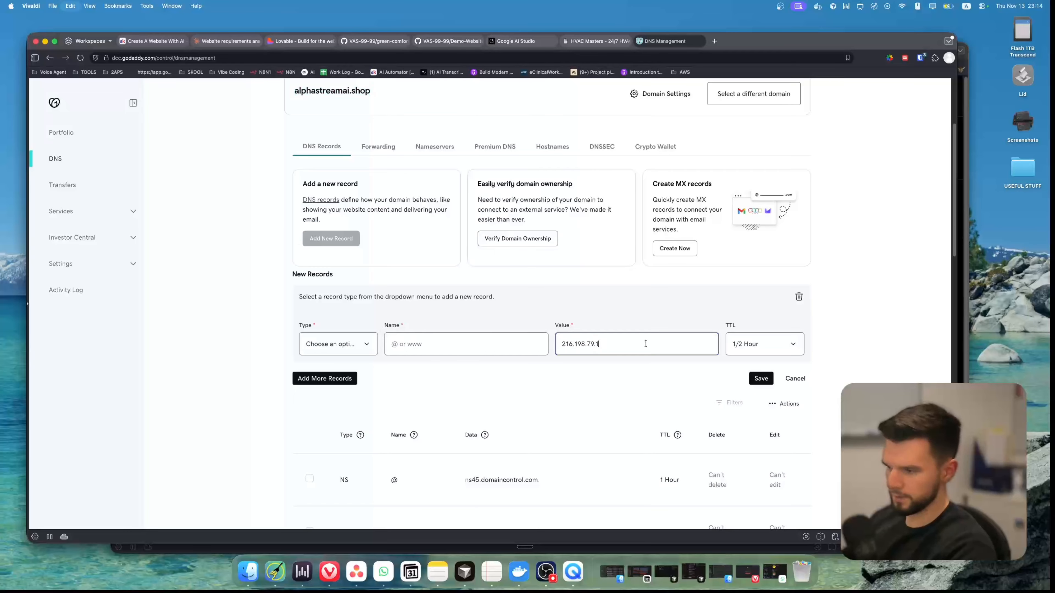
left_click(750, 345)
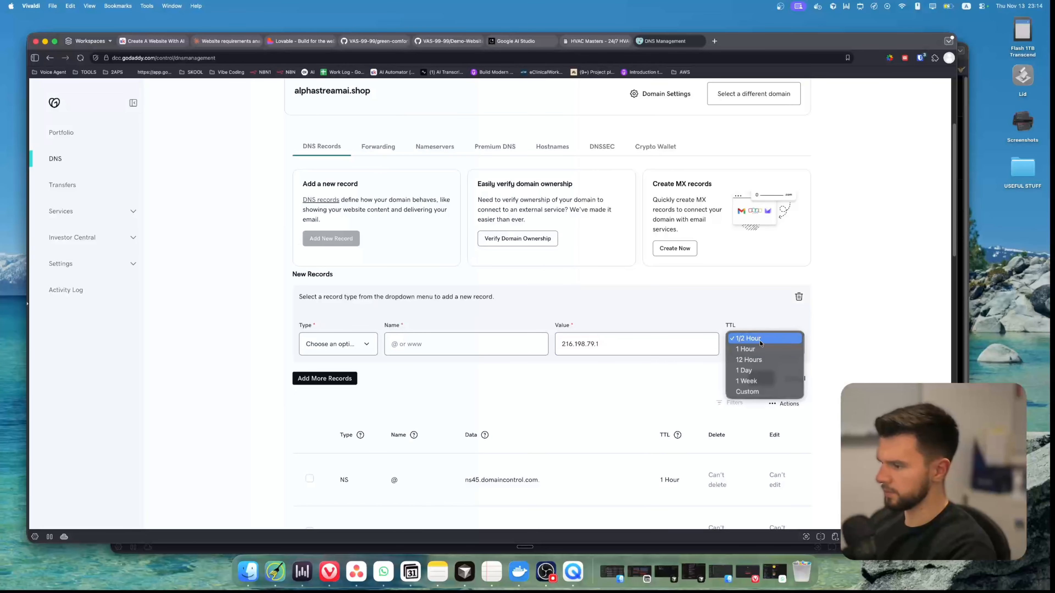
left_click(761, 340)
left_click(458, 340)
type("@")
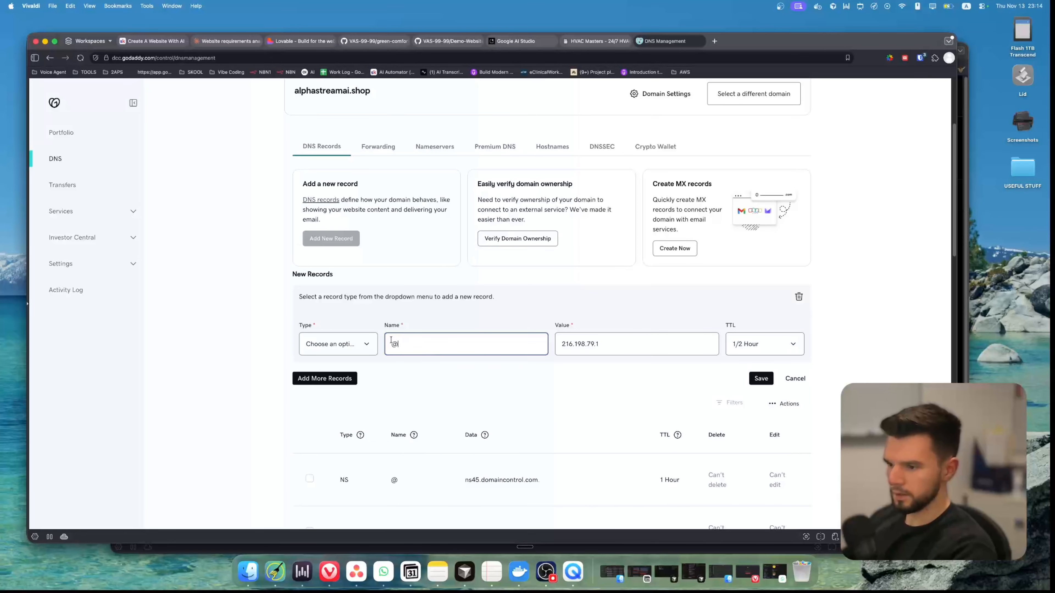
left_click(358, 343)
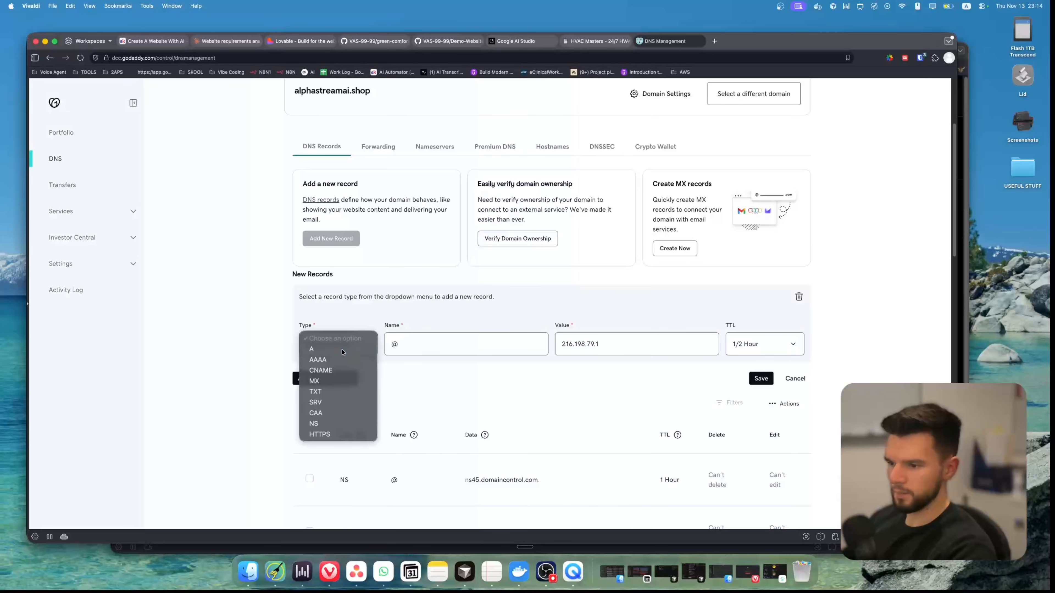
left_click(344, 353)
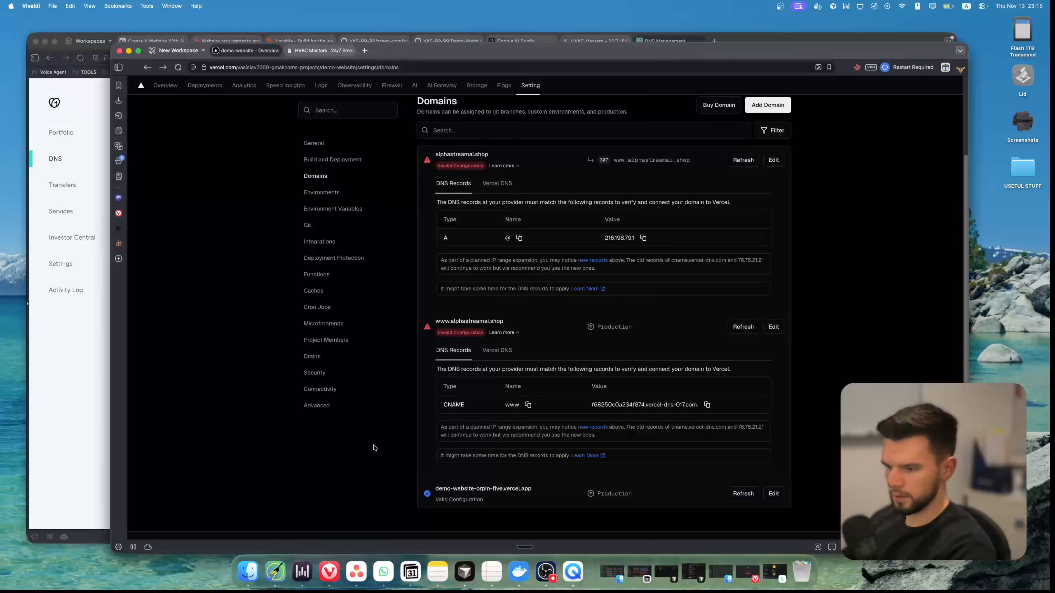
Add a CNAME record named www with value f68250c0a234f874.vercel-dns-017.com. and TTL 1/2 Hour, and save all new DNS records
left_click(324, 395)
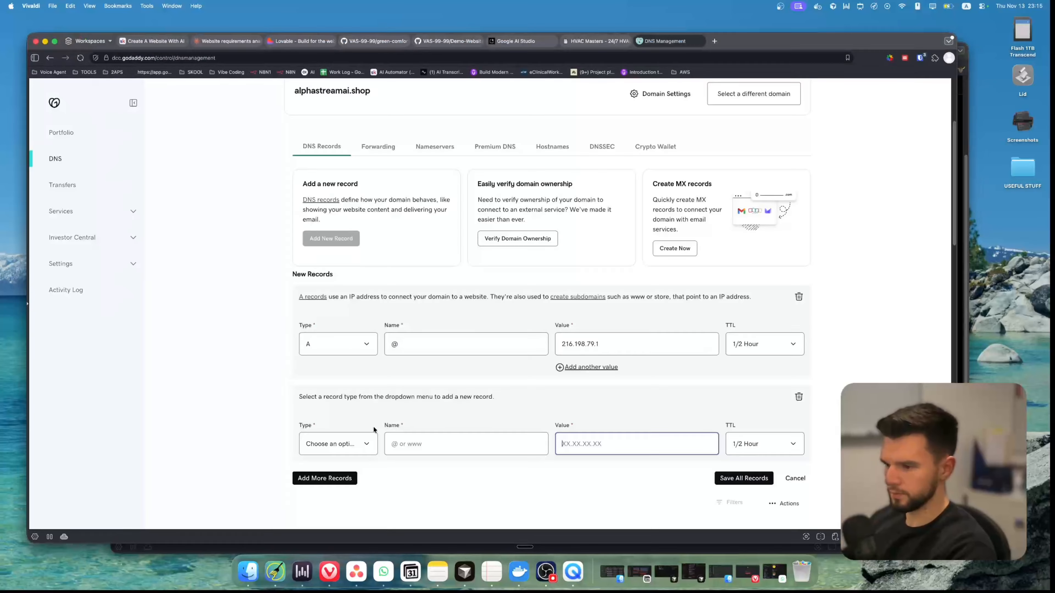
left_click(357, 444)
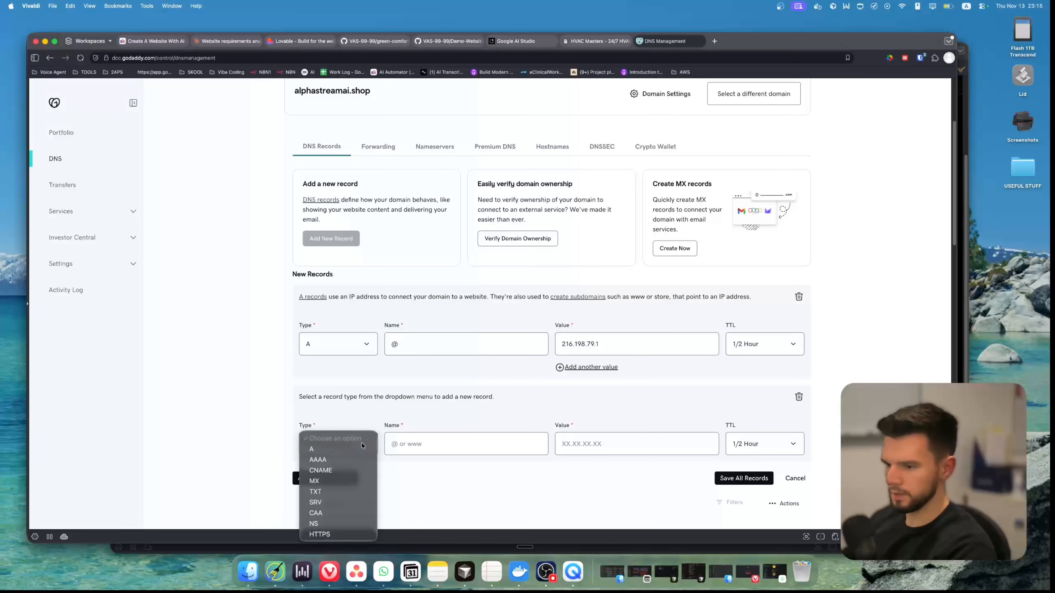
left_click(327, 471)
left_click(596, 444)
type("f68250c0a234f874.vercel-dns-017.com.")
left_click(436, 440)
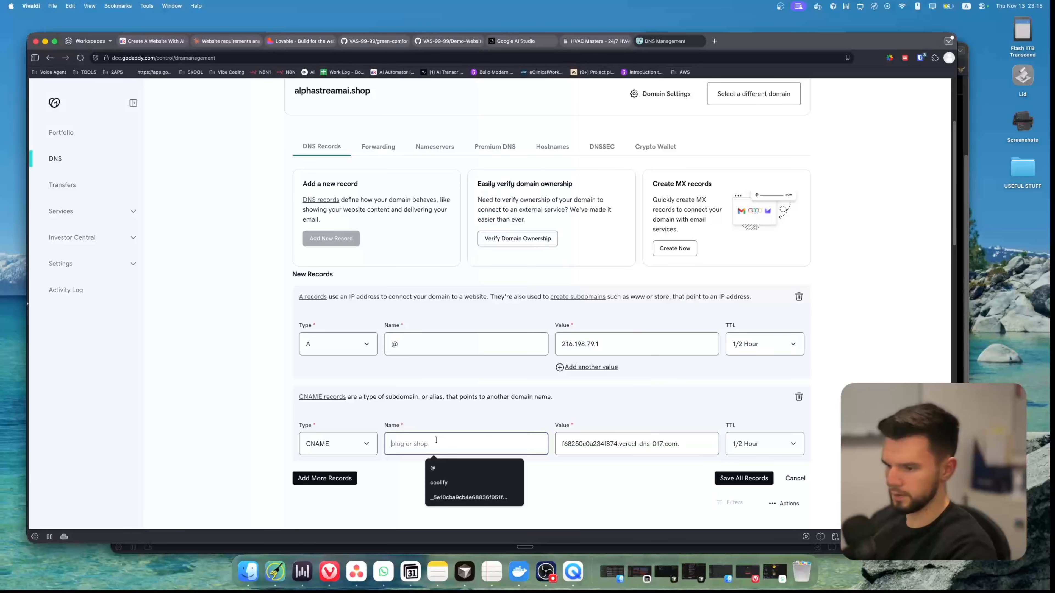
type("www")
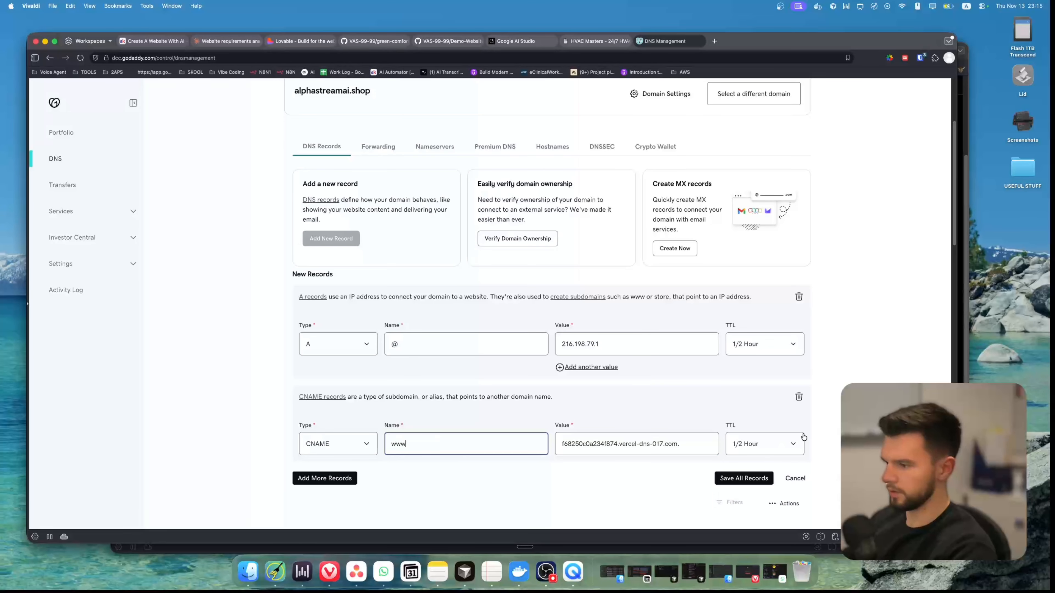
key("Return")
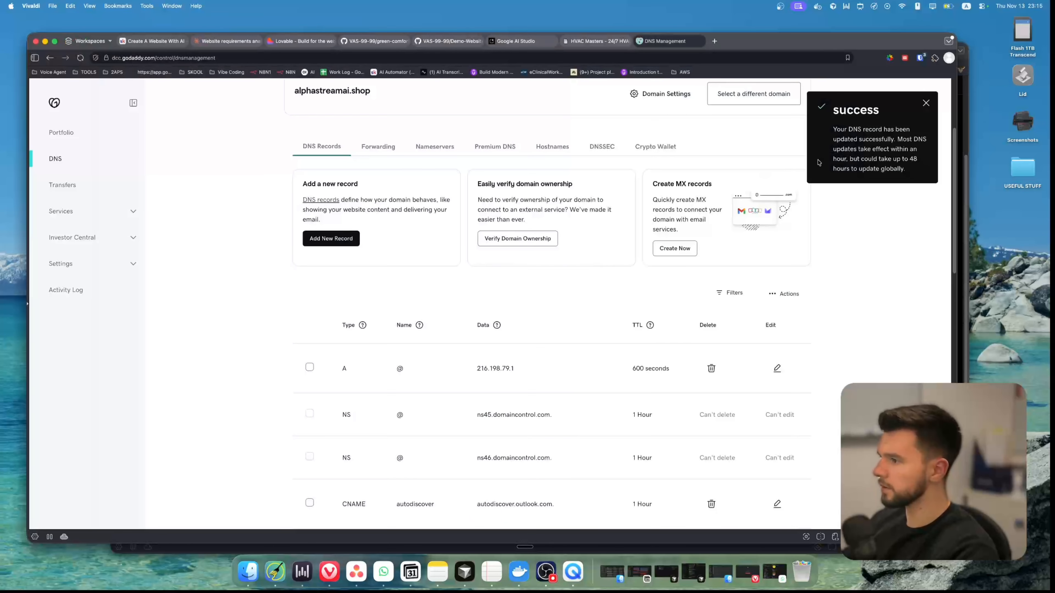
key("super+grave")
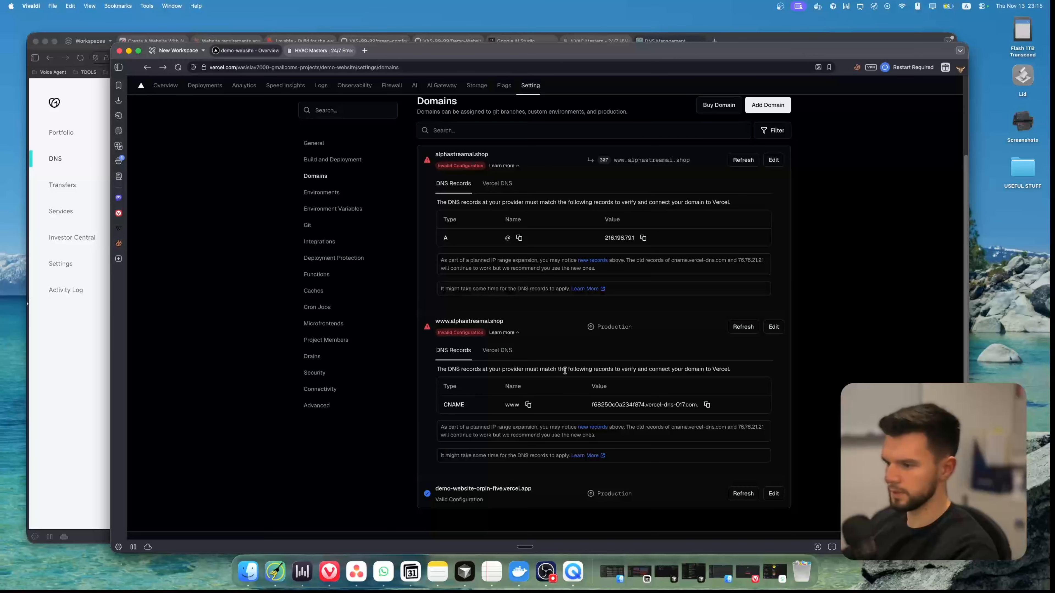
left_click(743, 327)
left_click(752, 494)
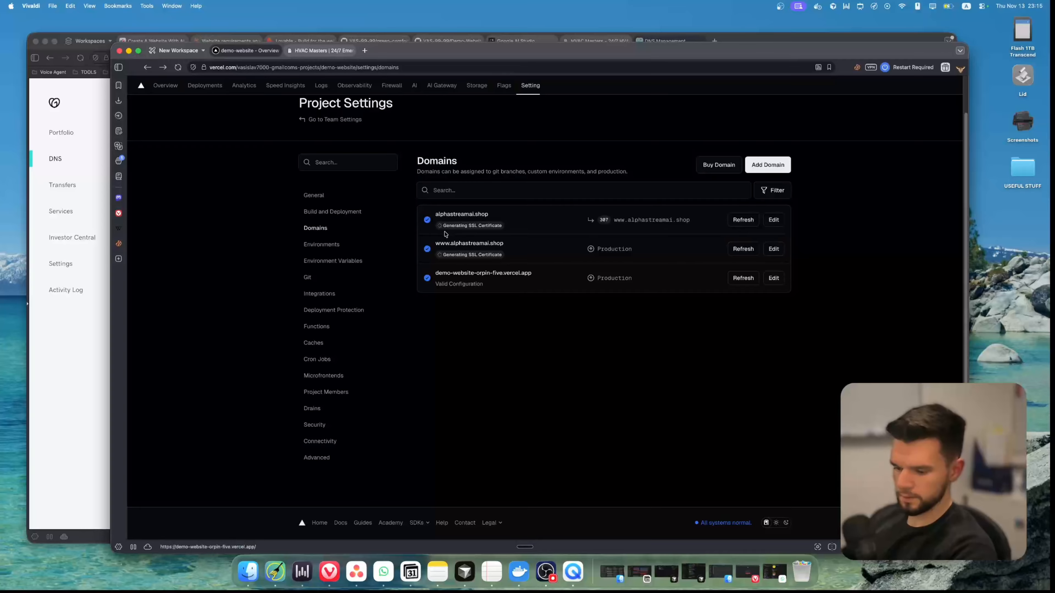
key("super+t")
type("f68250c0a234f874.vercel-dns-017.com.")
key("Return")
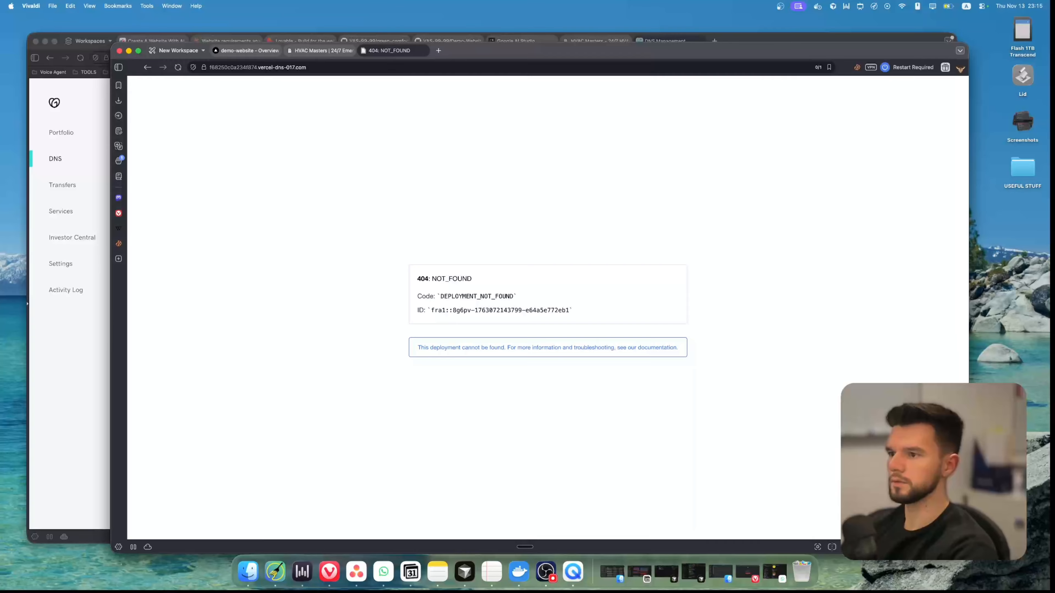
key("super+w")
Open alphastreamai.shop from Vercel's domain list, and return to the project's domain settings
left_click_drag(489, 214, 447, 213)
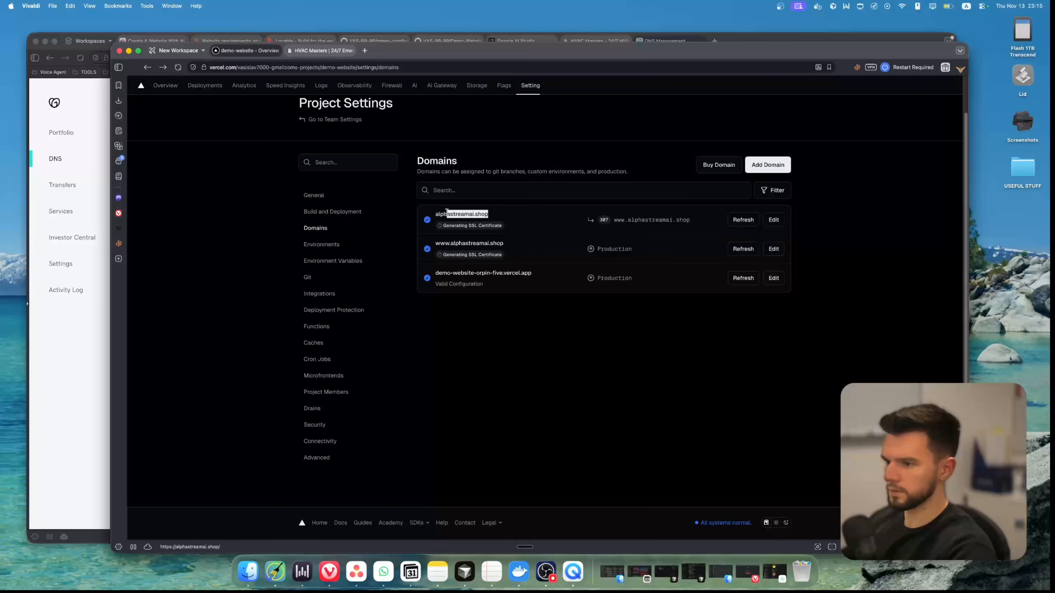
left_click(437, 214)
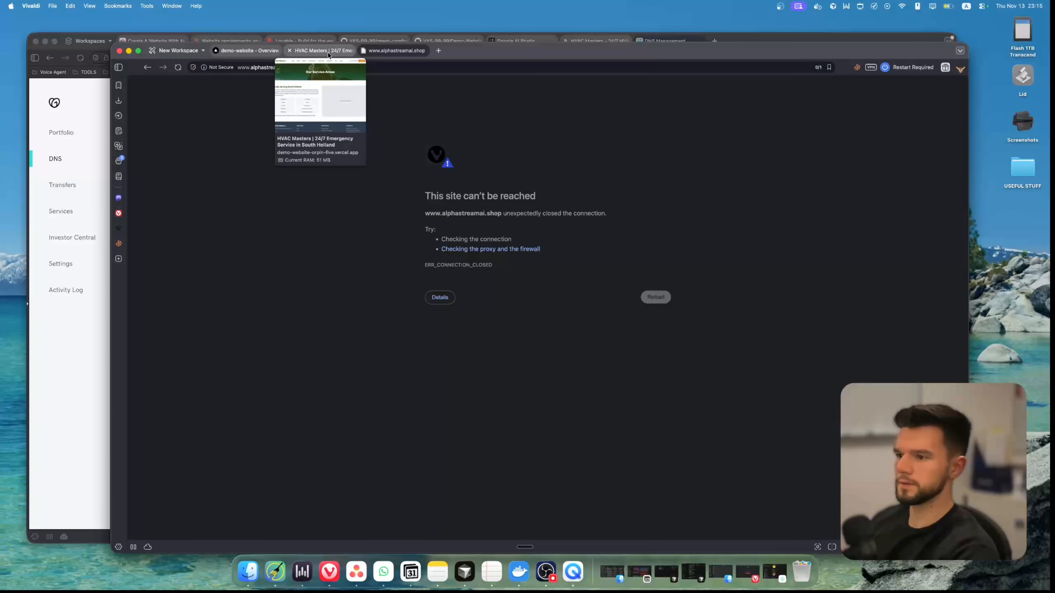
left_click(328, 54)
left_click(250, 50)
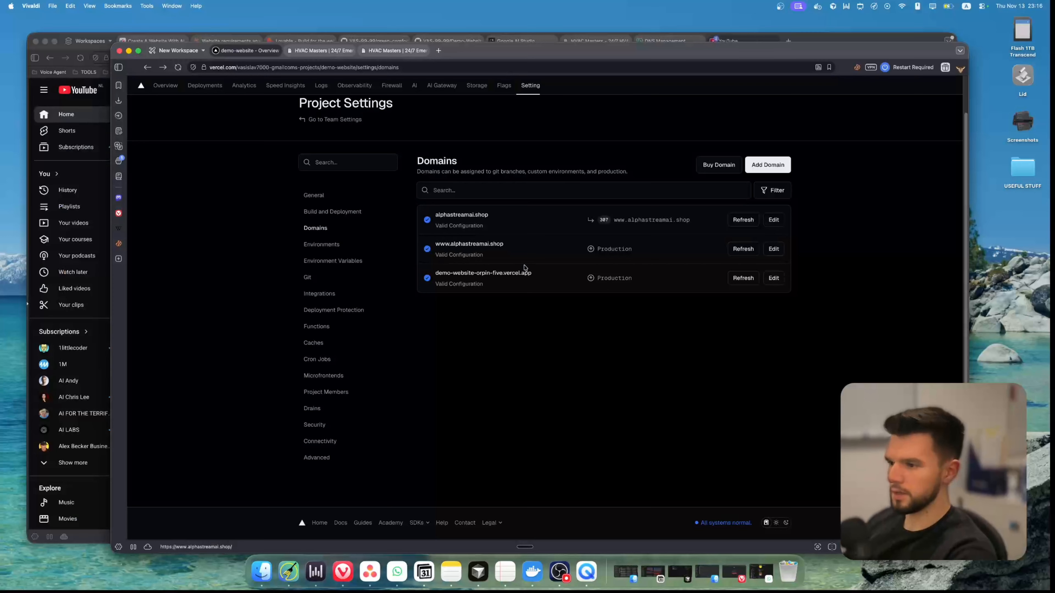
left_click(411, 52)
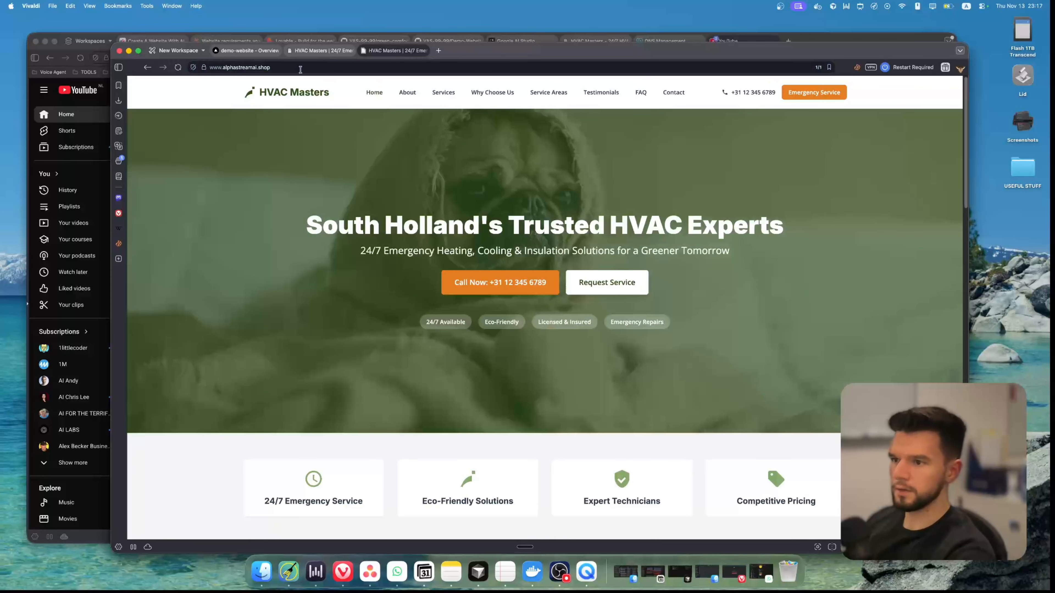
left_click(257, 67)
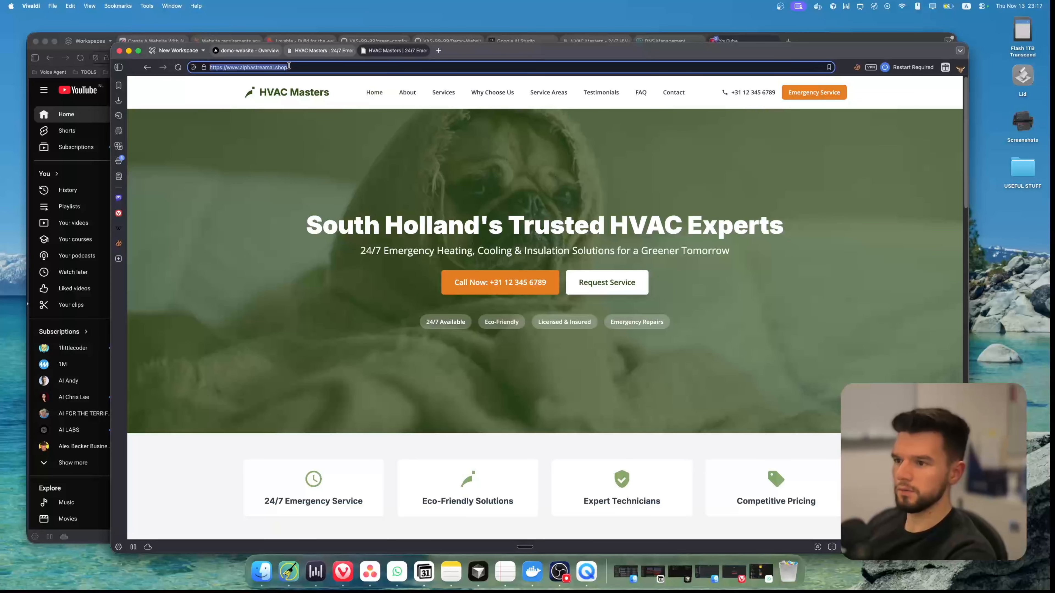
left_click(323, 66)
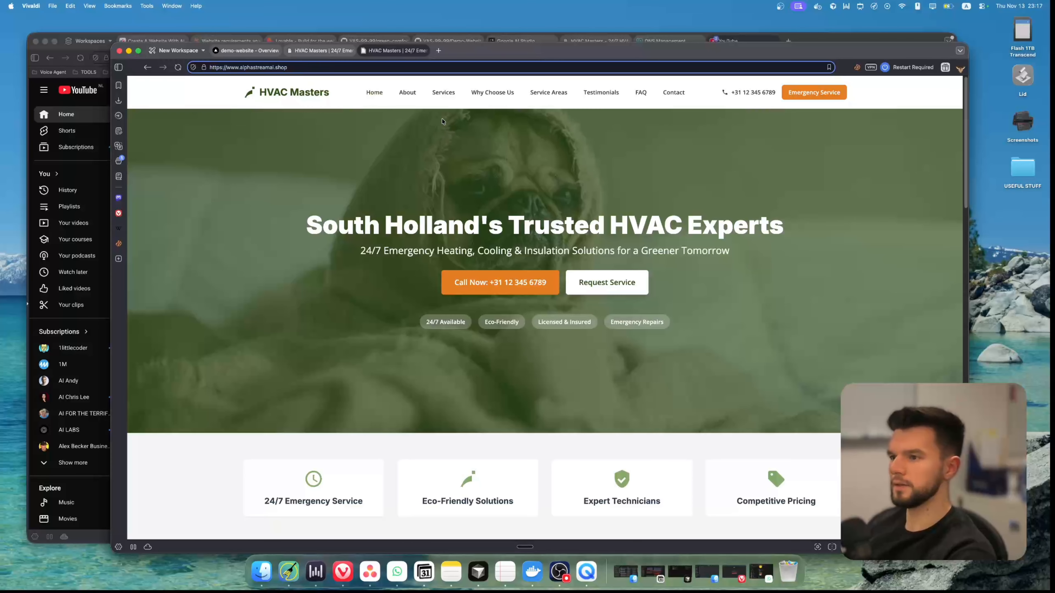
left_click(409, 93)
left_click(438, 95)
left_click(502, 95)
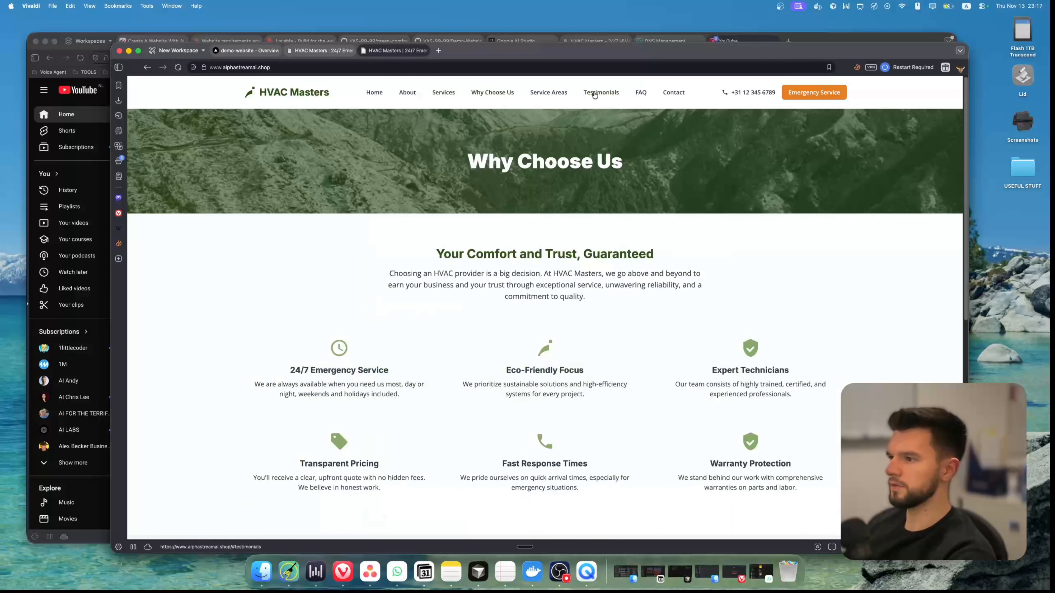
left_click(595, 95)
left_click(675, 92)
Examine the Request Service form on the Contact page, checking its name, email and phone fields
left_click(325, 240)
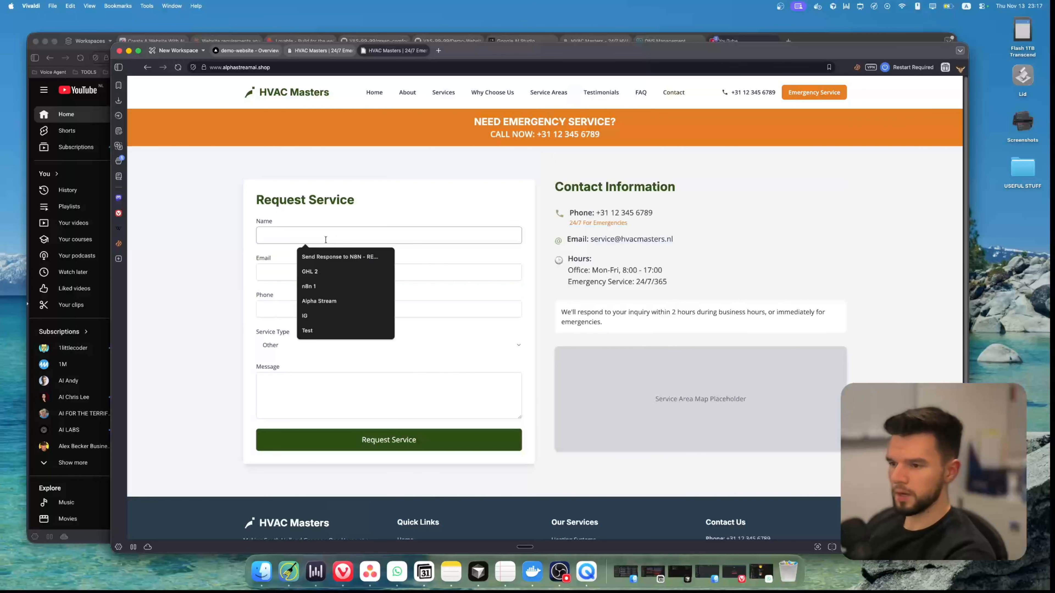
left_click_drag(255, 198, 316, 200)
left_click(278, 236)
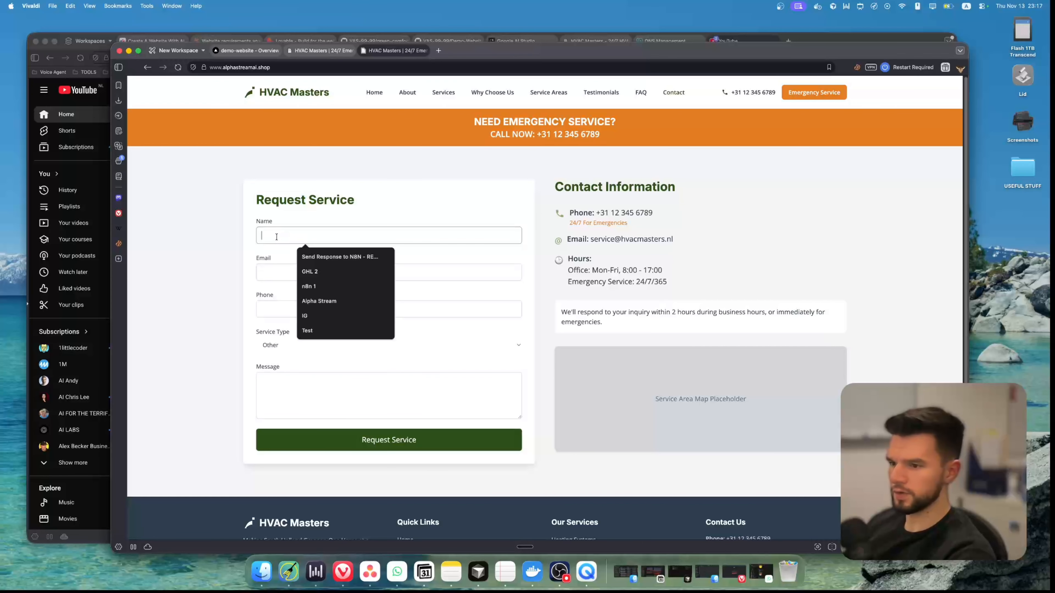
left_click(277, 273)
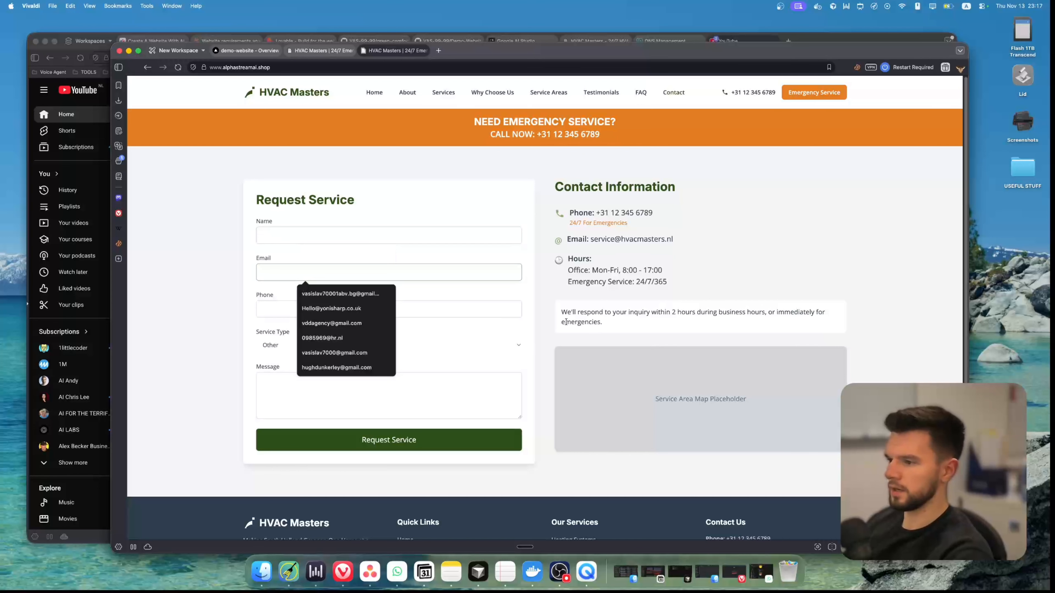
left_click(278, 233)
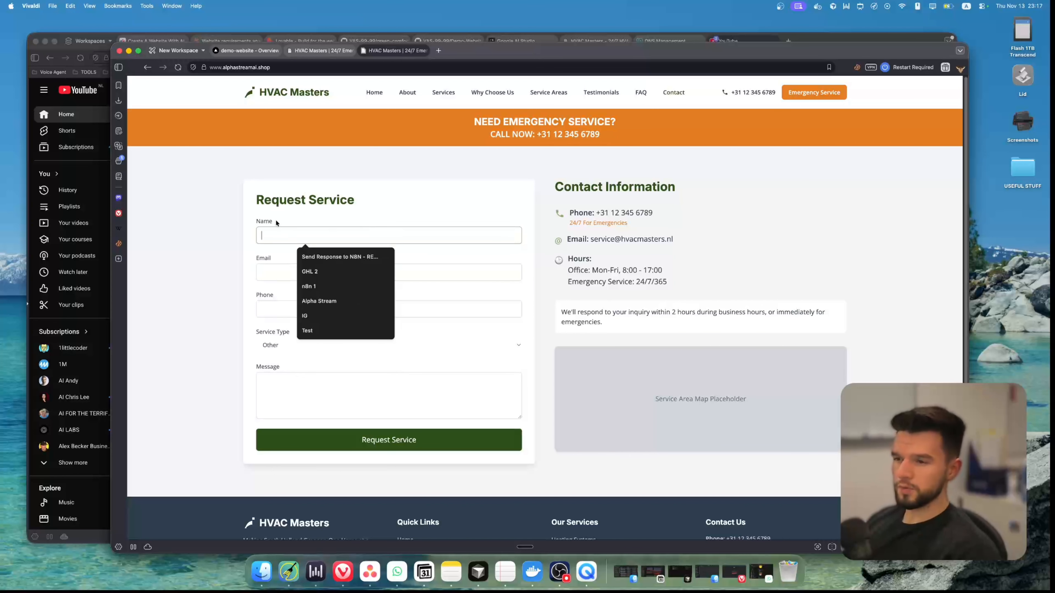
left_click_drag(255, 195, 340, 297)
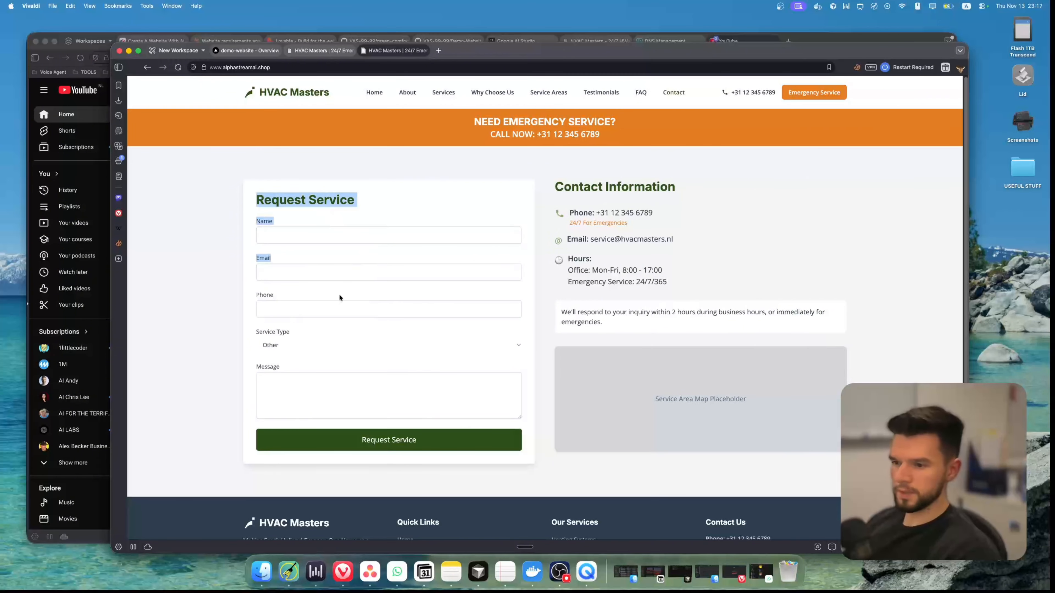
left_click(344, 312)
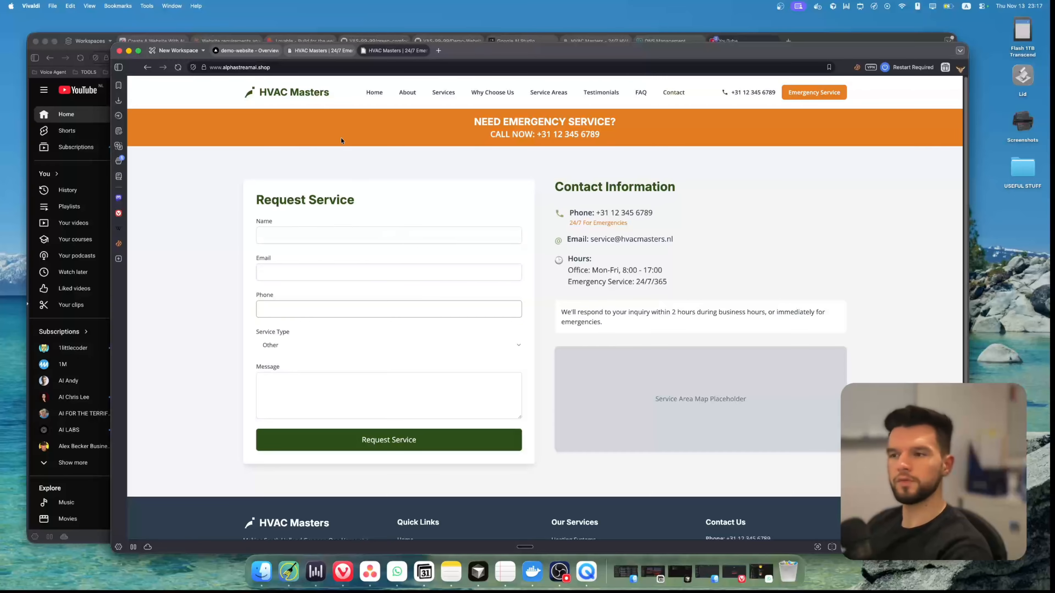
Switch to Vercel, go from the demo-website overview to the team's project list, and start adding a new project
left_click(254, 50)
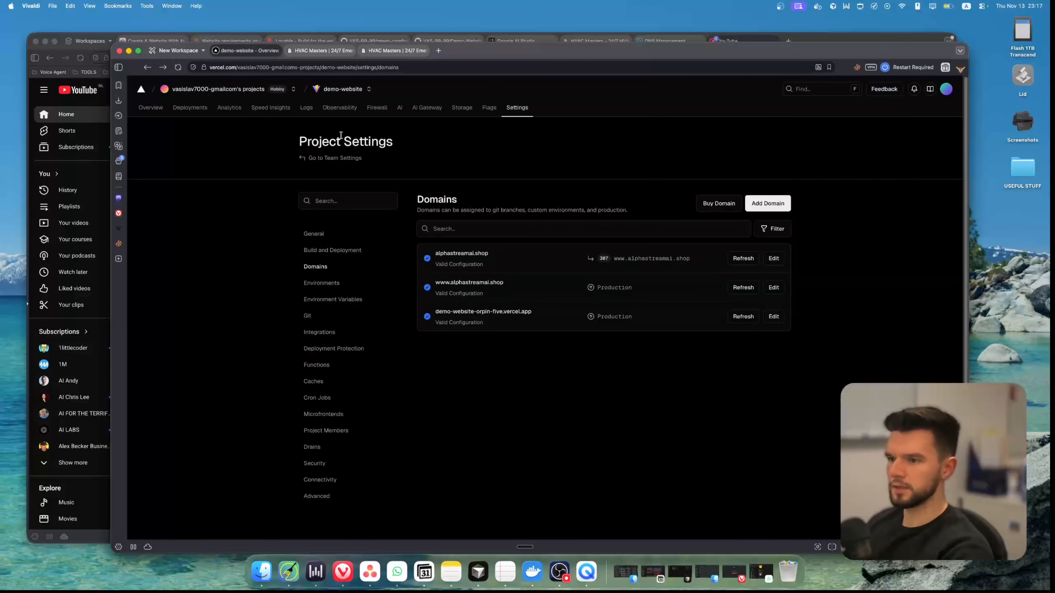
left_click(151, 109)
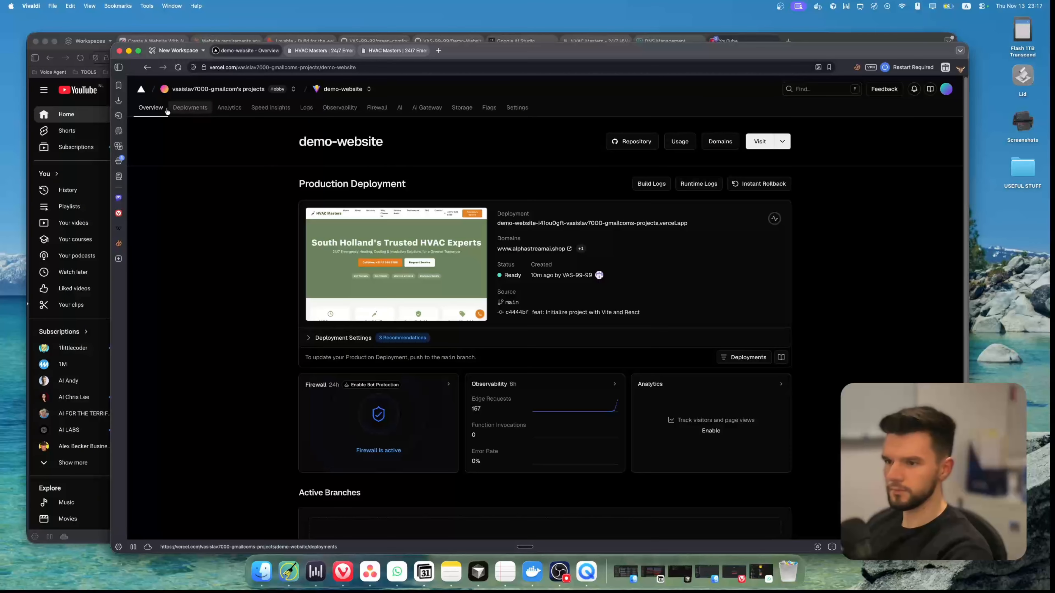
left_click(294, 89)
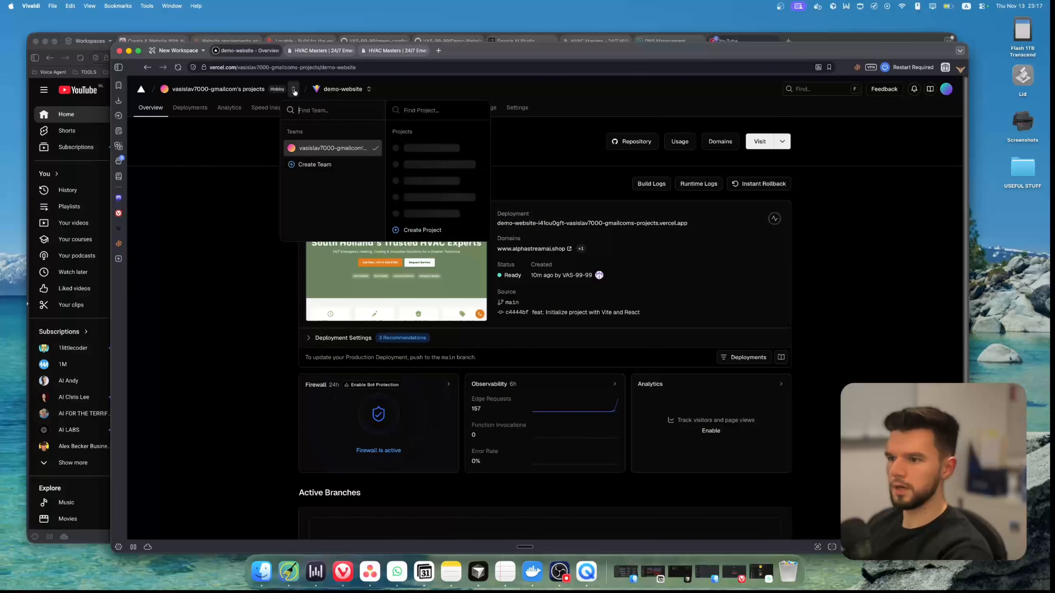
left_click(340, 153)
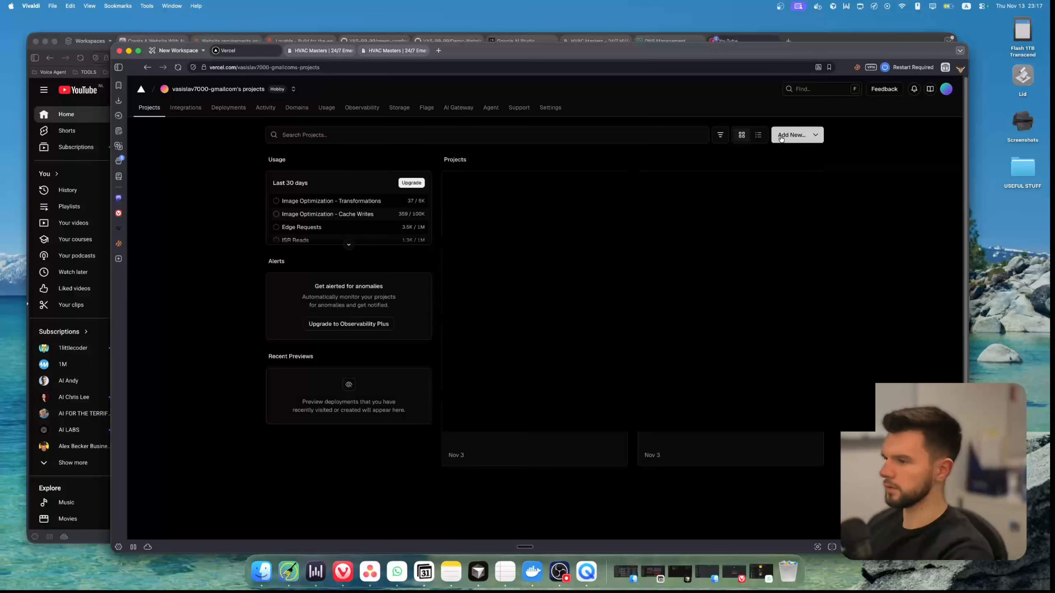
left_click(796, 135)
left_click(788, 159)
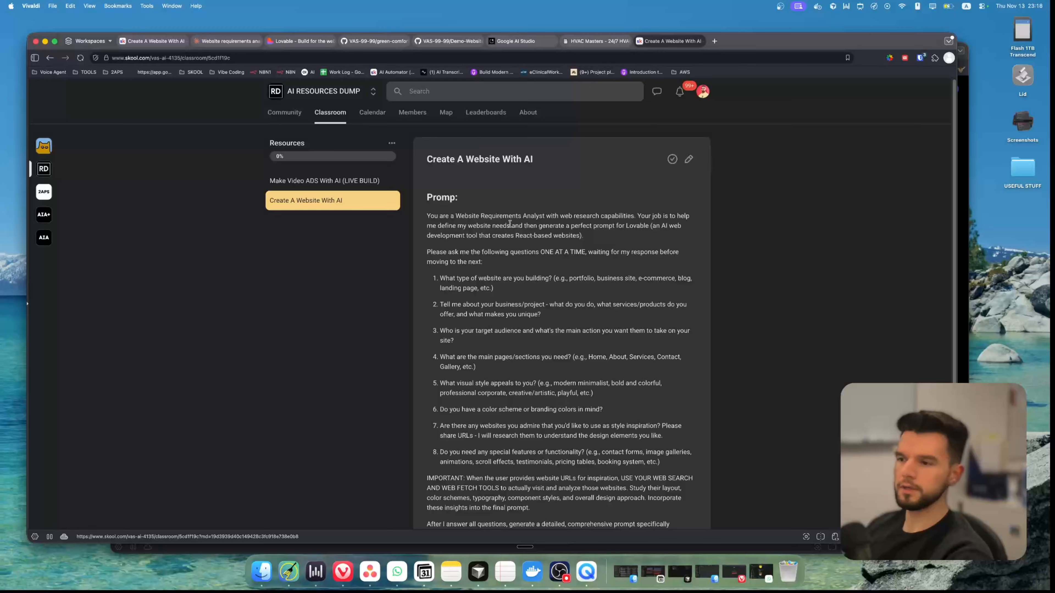
Read through the website requirements prompt in the Create A Website With AI lesson on Skool
scroll(501, 205, "down", 3)
scroll(501, 206, "up", 2)
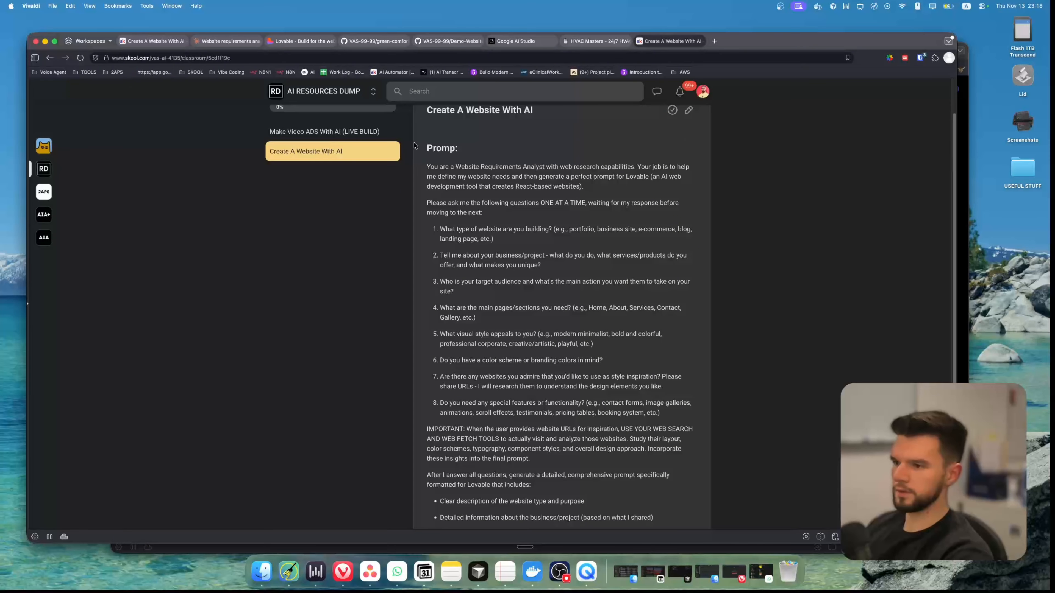
scroll(518, 254, "down", 5)
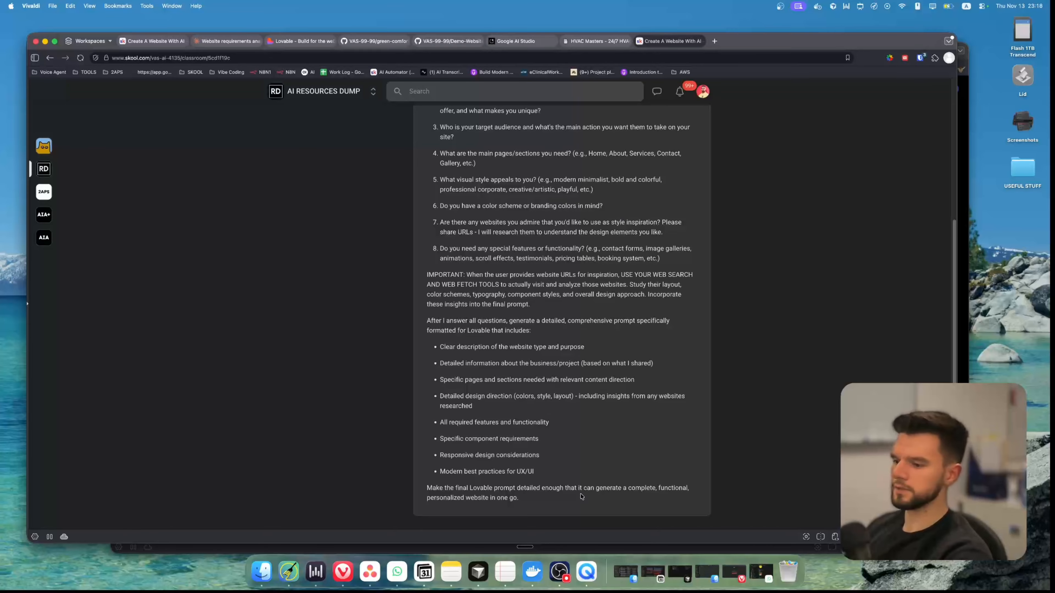
left_click_drag(581, 496, 532, 433)
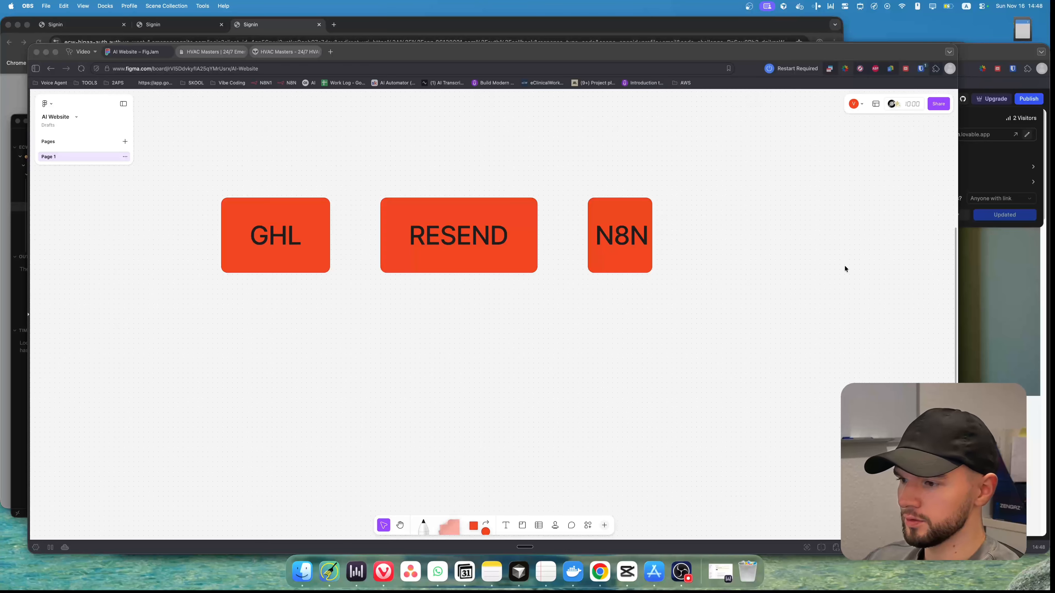
Review the Send Us a Message form on the HVAC Masters contact page, and return to the AI Website FigJam board
left_click(808, 280)
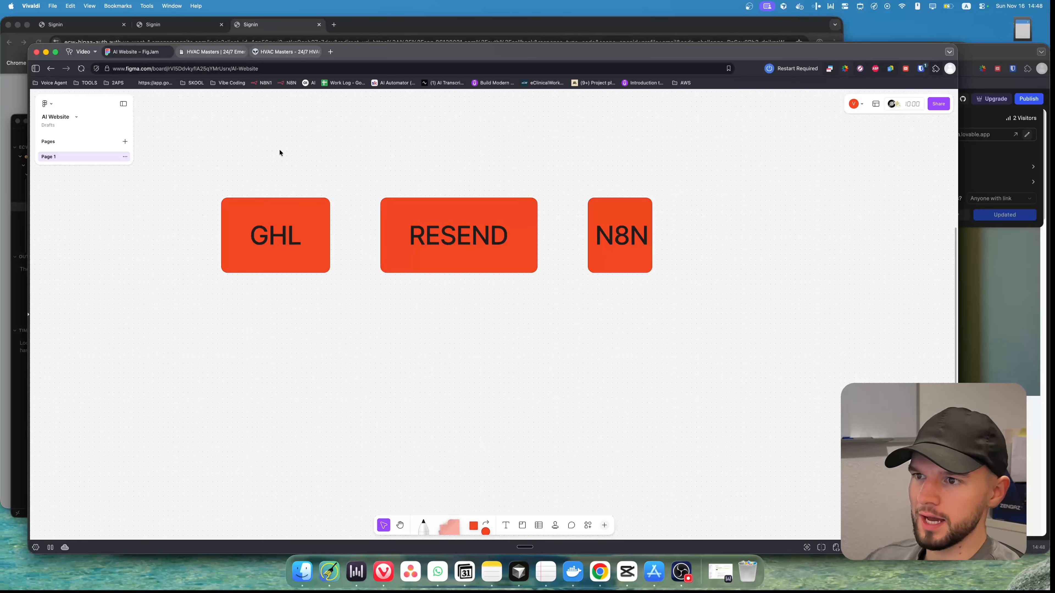
scroll(279, 151, "right", 3)
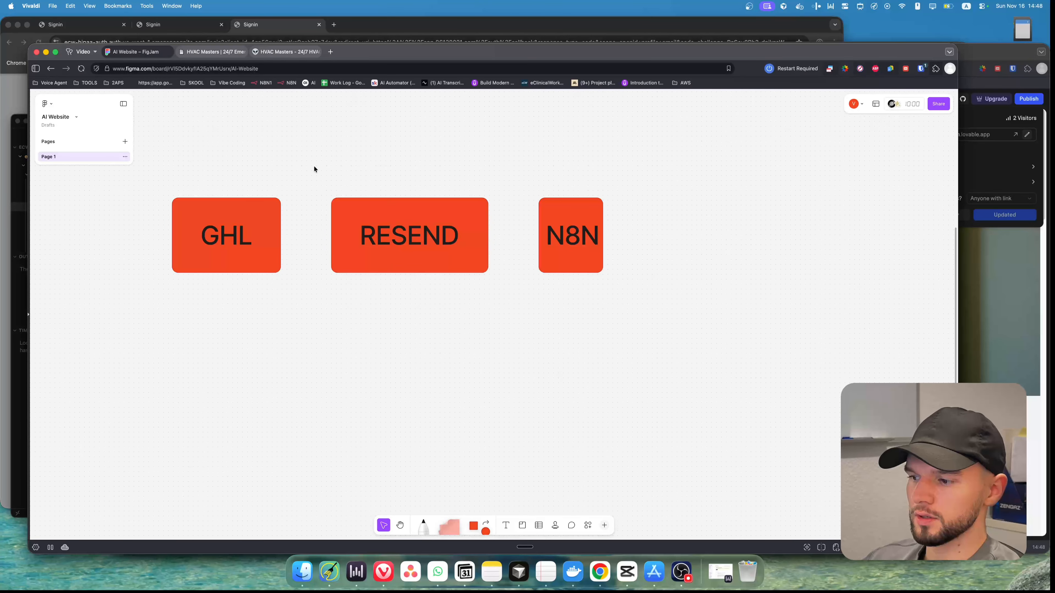
left_click(291, 53)
scroll(225, 238, "up", 2)
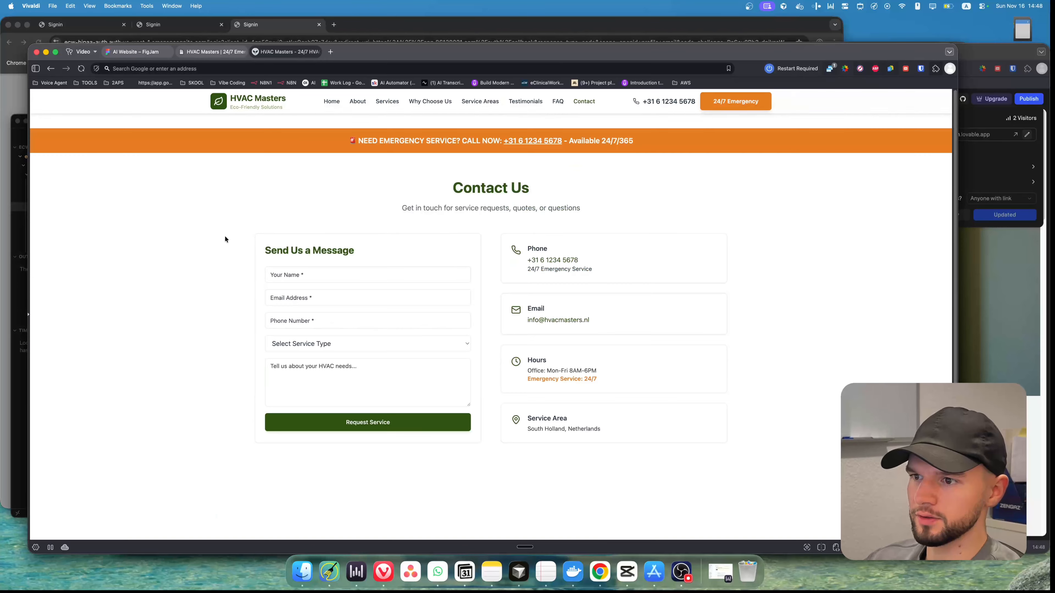
left_click_drag(261, 243, 394, 390)
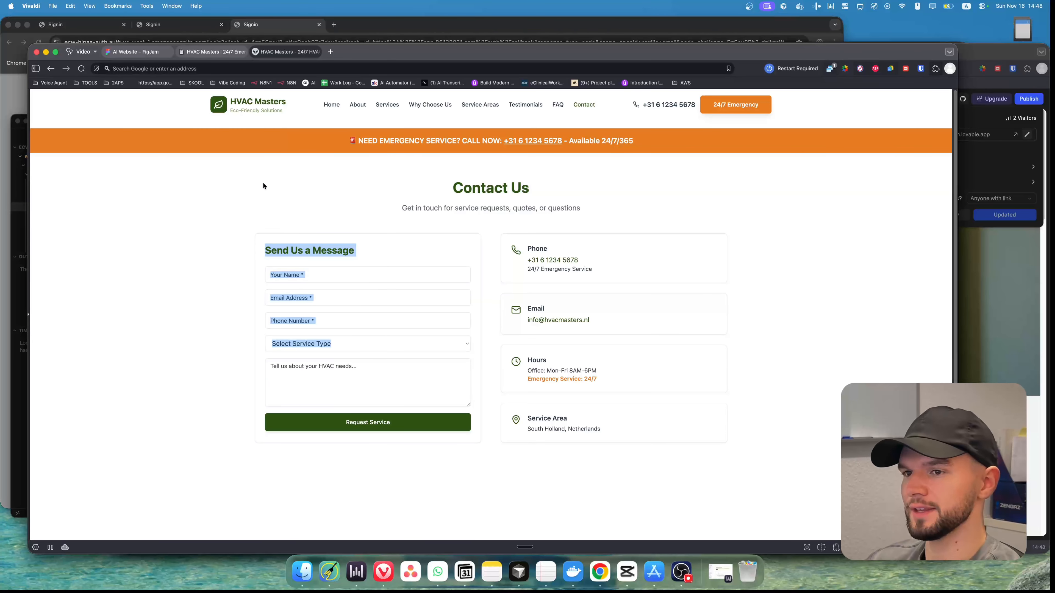
left_click(152, 52)
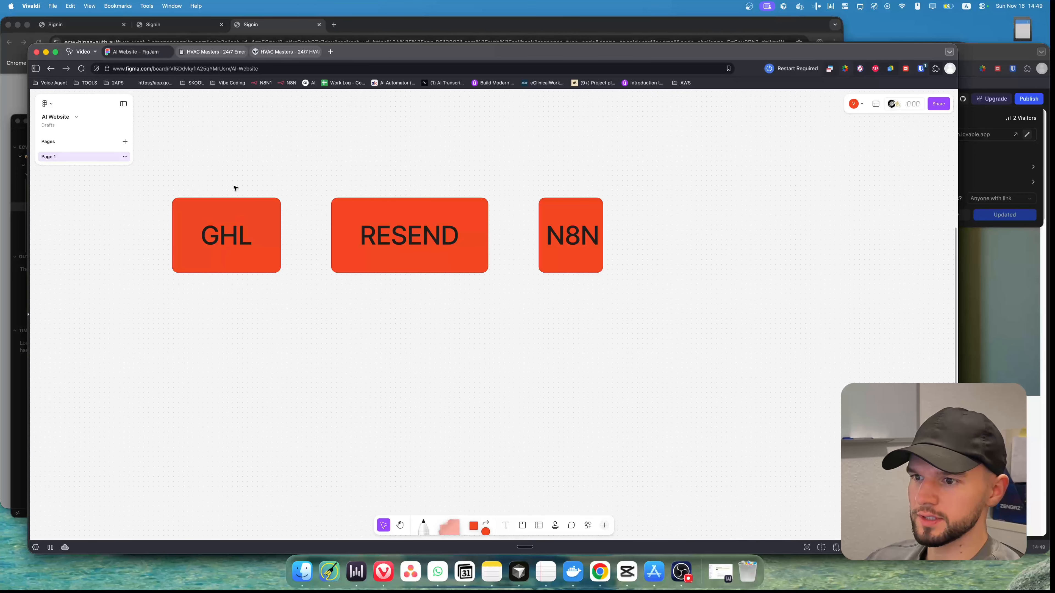